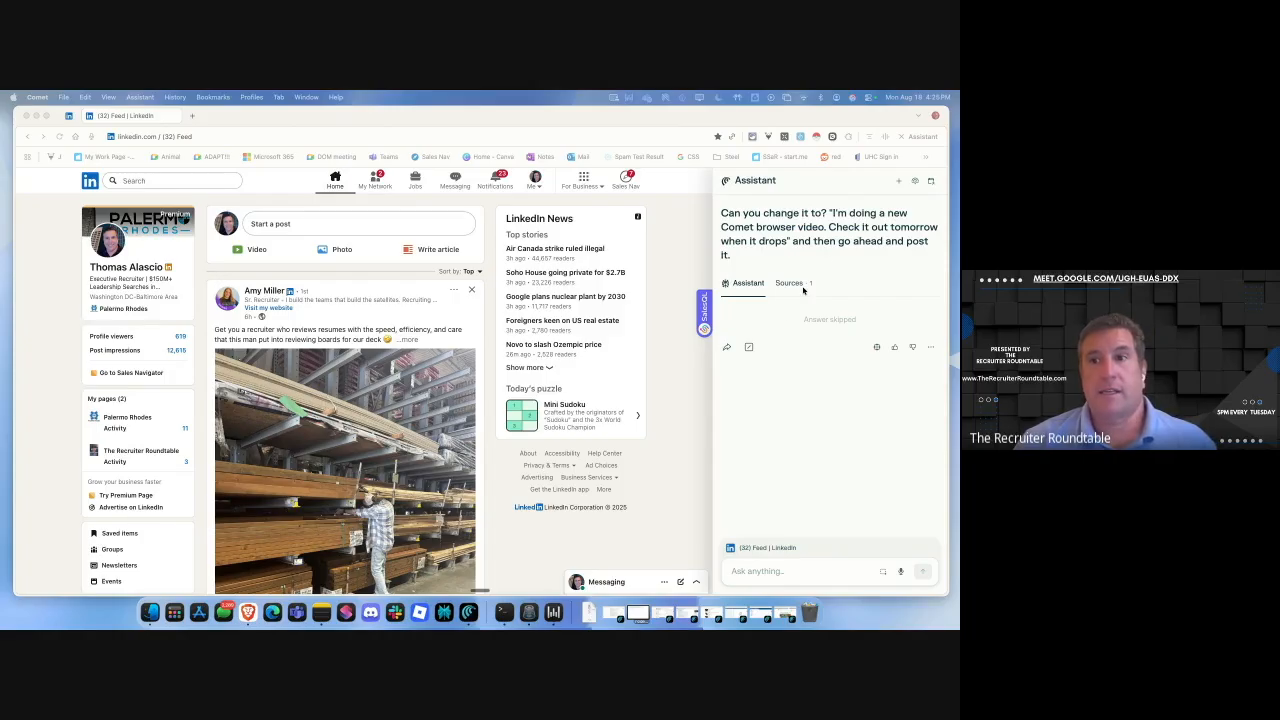
# Start a new, empty Assistant conversation beside the LinkedIn feed.
pyautogui.click(898, 181)
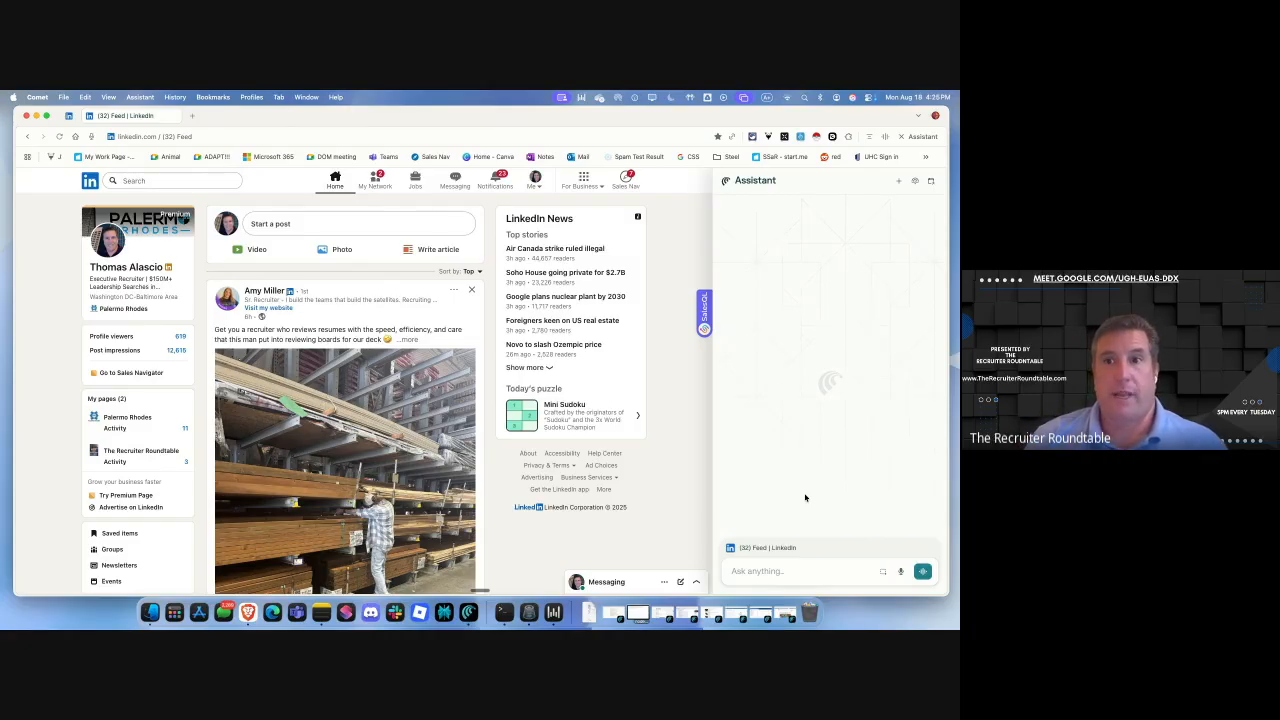
pyautogui.click(849, 138)
pyautogui.scroll(-2, 738, 317)
pyautogui.scroll(-3, 738, 317)
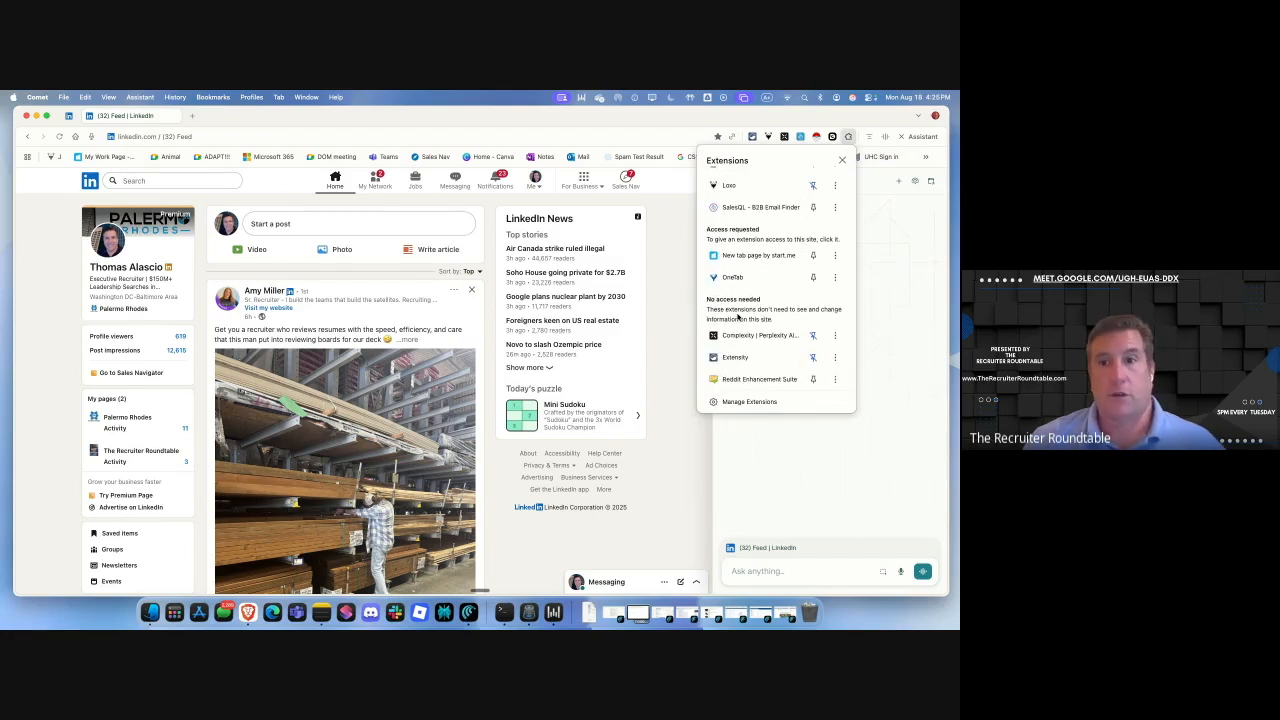
pyautogui.scroll(5, 738, 317)
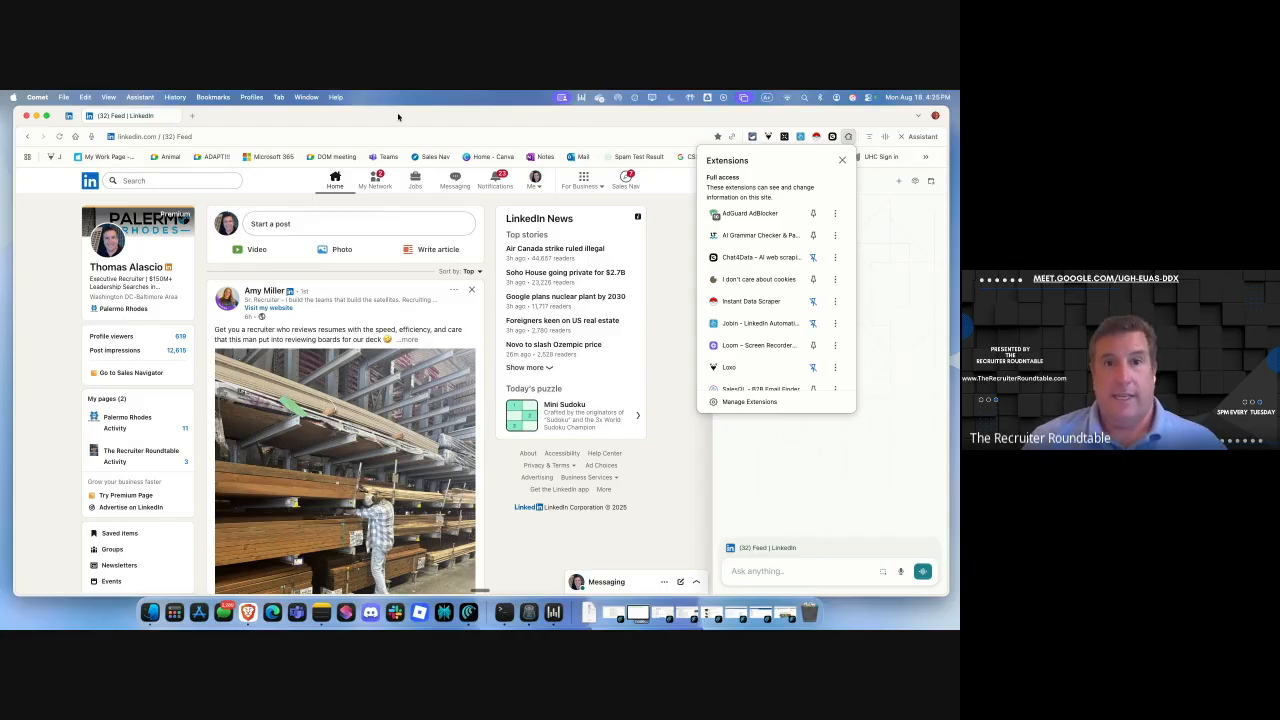
pyautogui.click(401, 123)
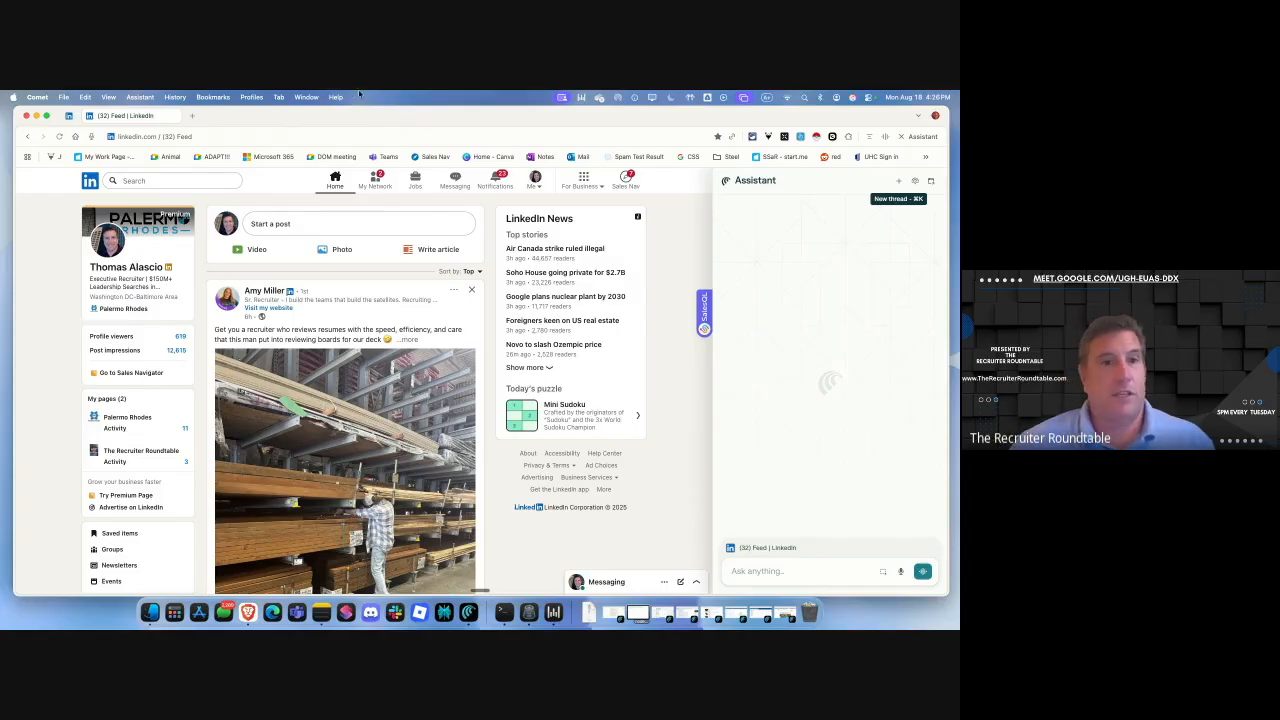
# Ask the Assistant to post a new Comet browser video teaser to LinkedIn without asking.
pyautogui.click(914, 136)
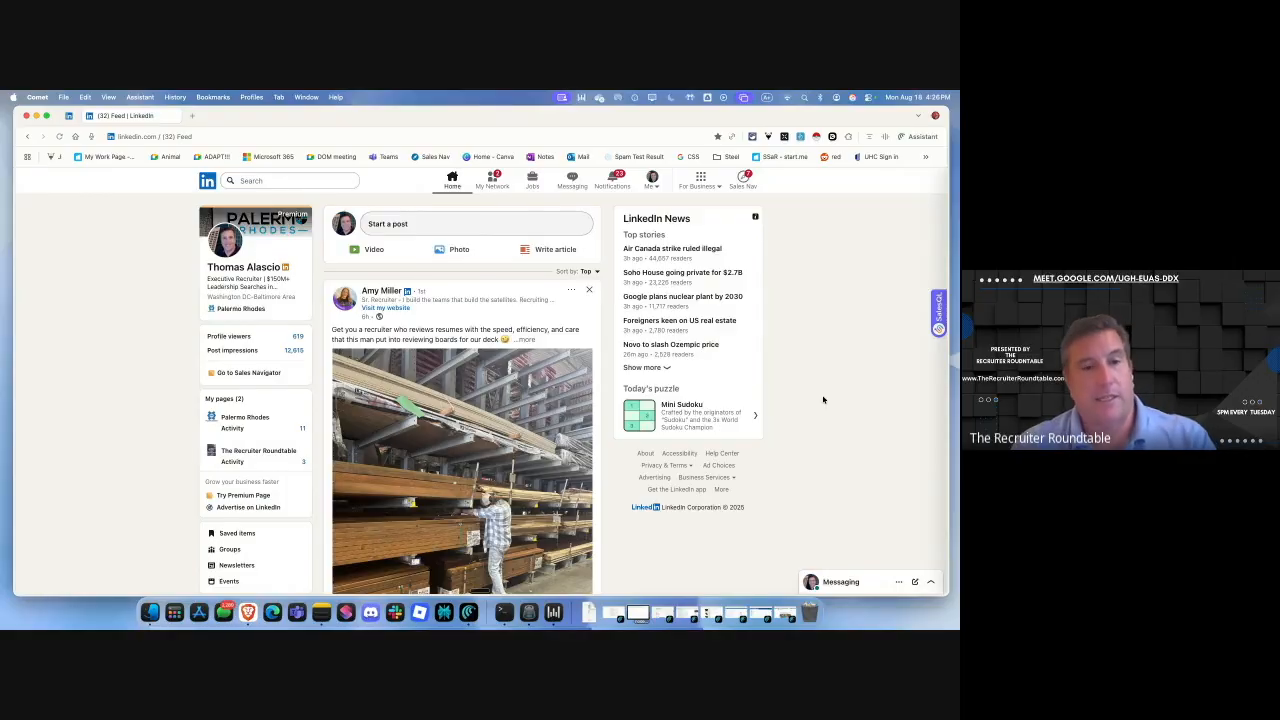
pyautogui.click(907, 137)
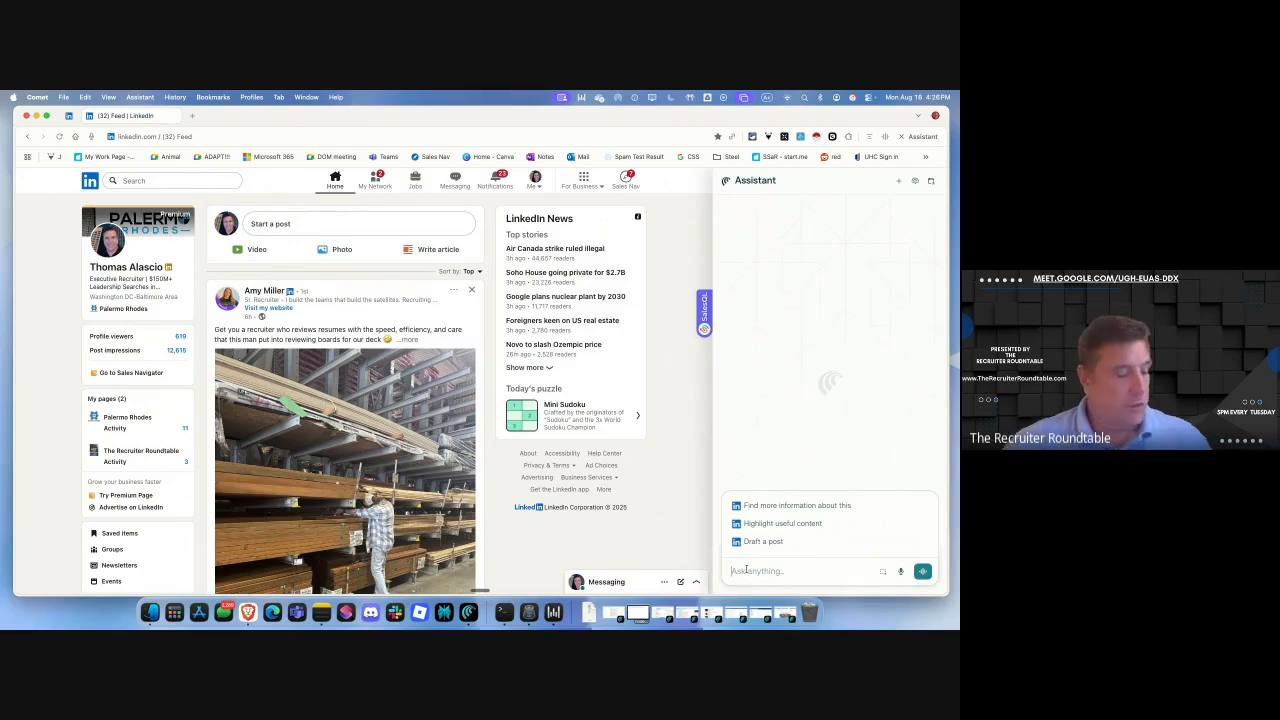
pyautogui.write('Post to LinkedIn: "Hey, I\'m doing a new comet browser post. Check it out tomorrow when it drops."')
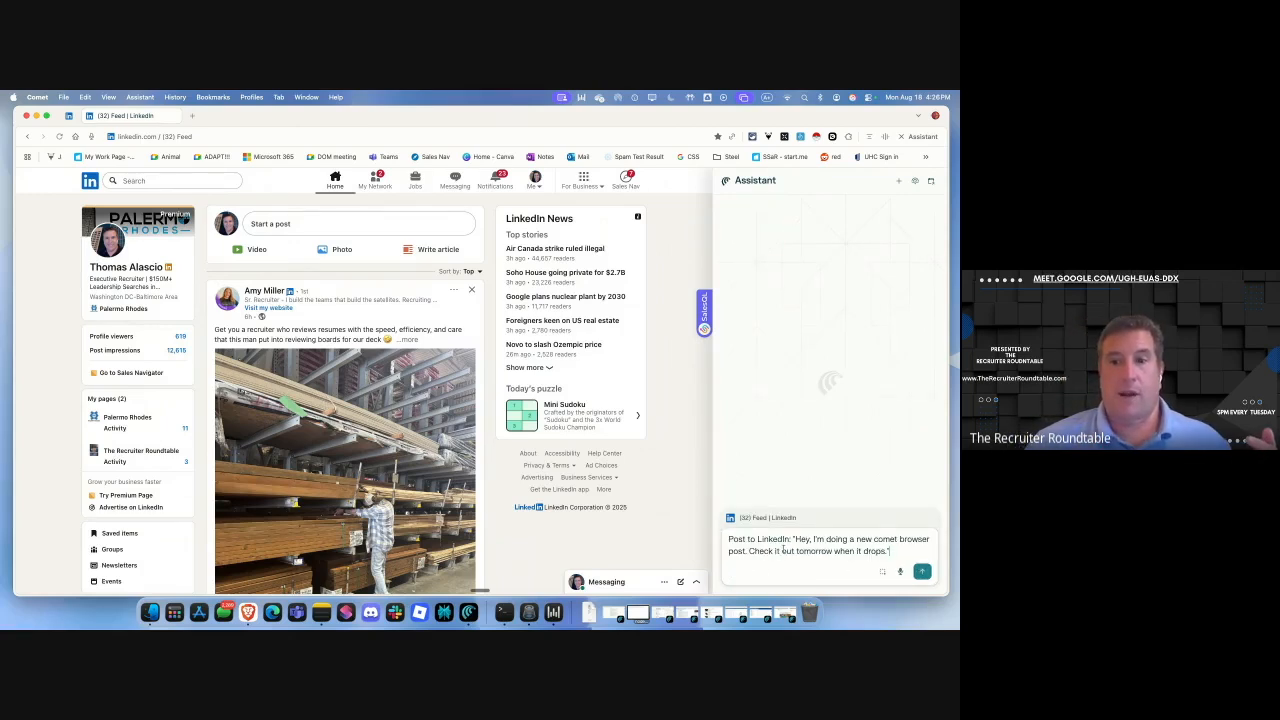
pyautogui.moveTo(746, 551); pyautogui.dragTo(727, 553)
pyautogui.write('Vodpod')
pyautogui.press('BackSpace')
pyautogui.press('BackSpace')
pyautogui.press('BackSpace')
pyautogui.press('BackSpace')
pyautogui.write('ideo')
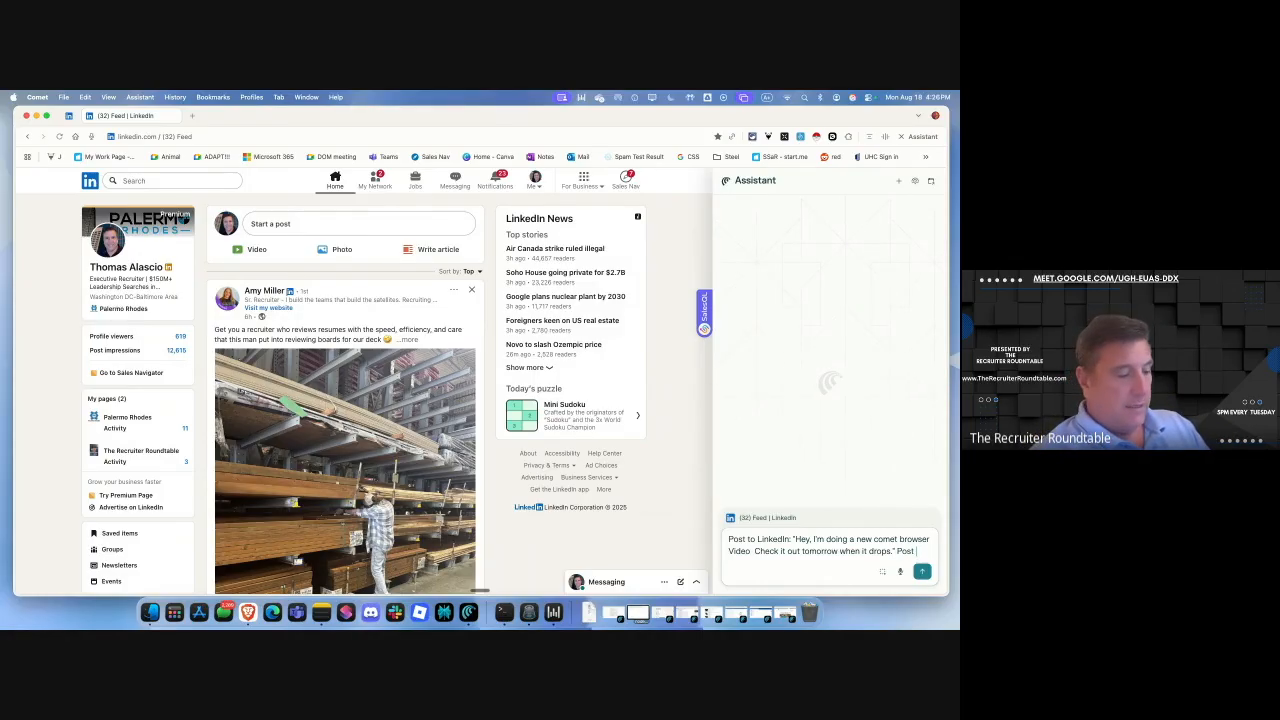
pyautogui.write('thout asking')
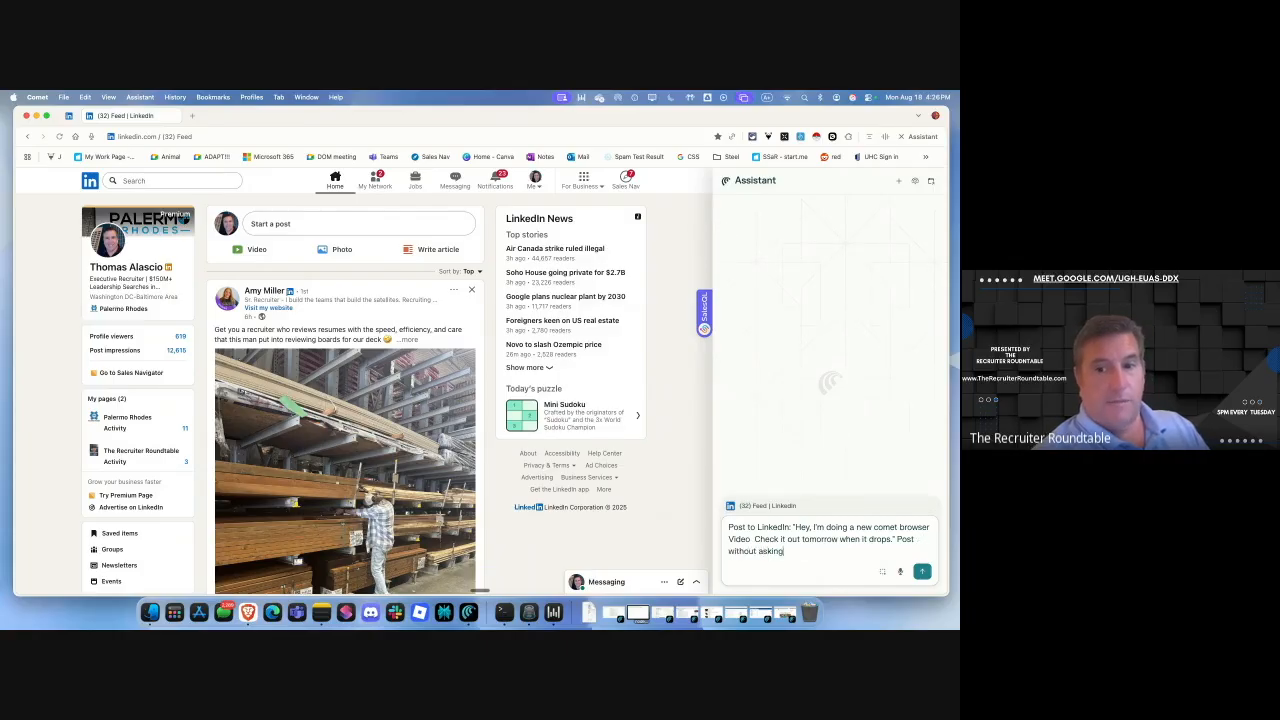
pyautogui.click(922, 571)
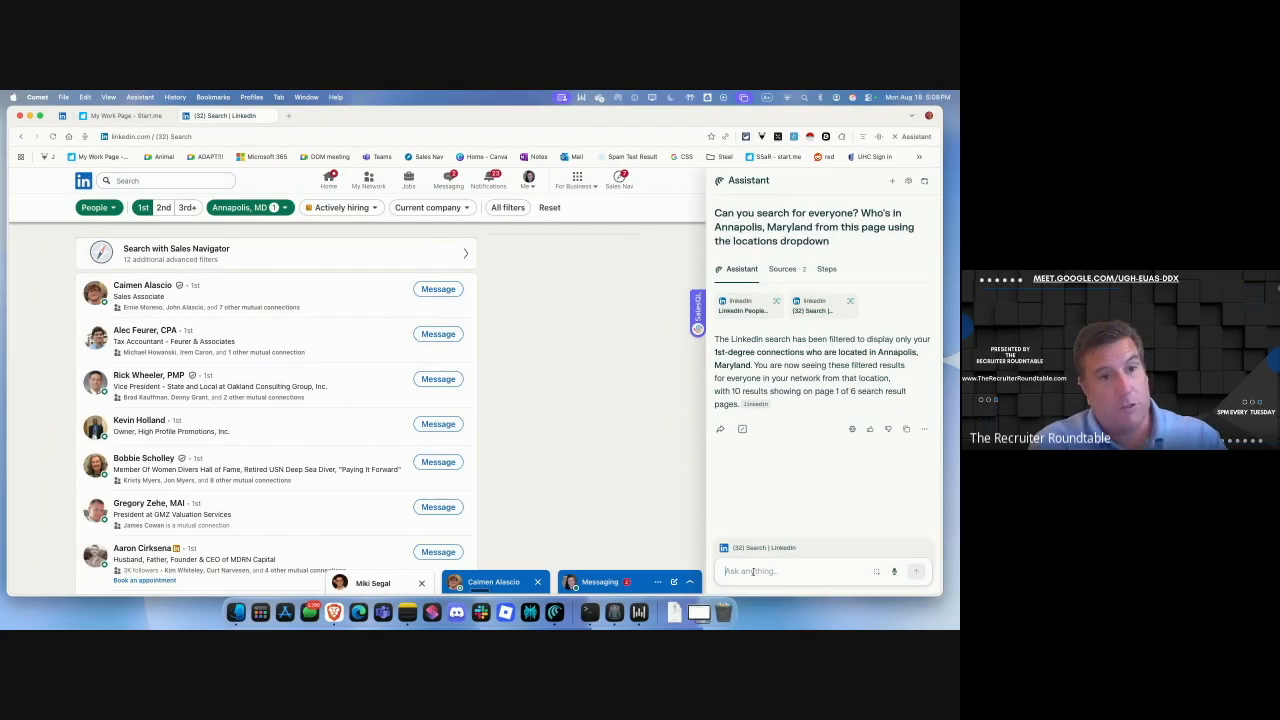
# Have the Assistant message a connection "I'm testing this so no need to reply" without confirmation.
pyautogui.write('Try again')
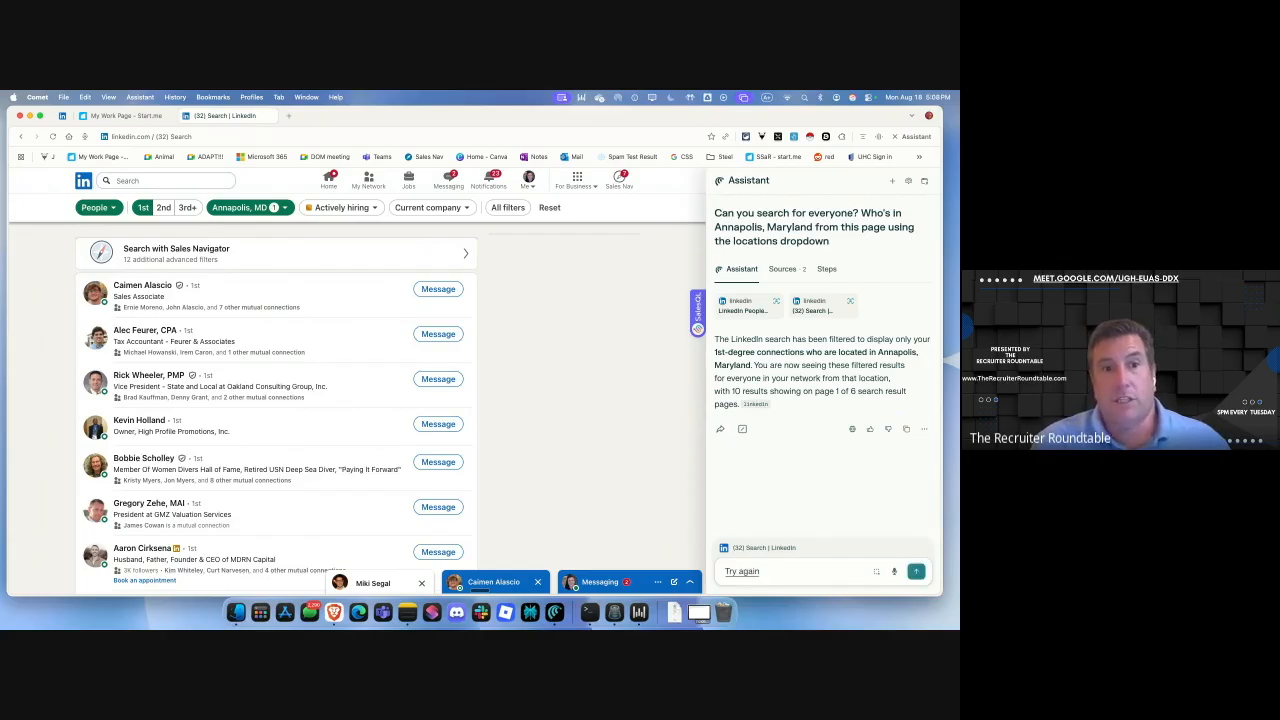
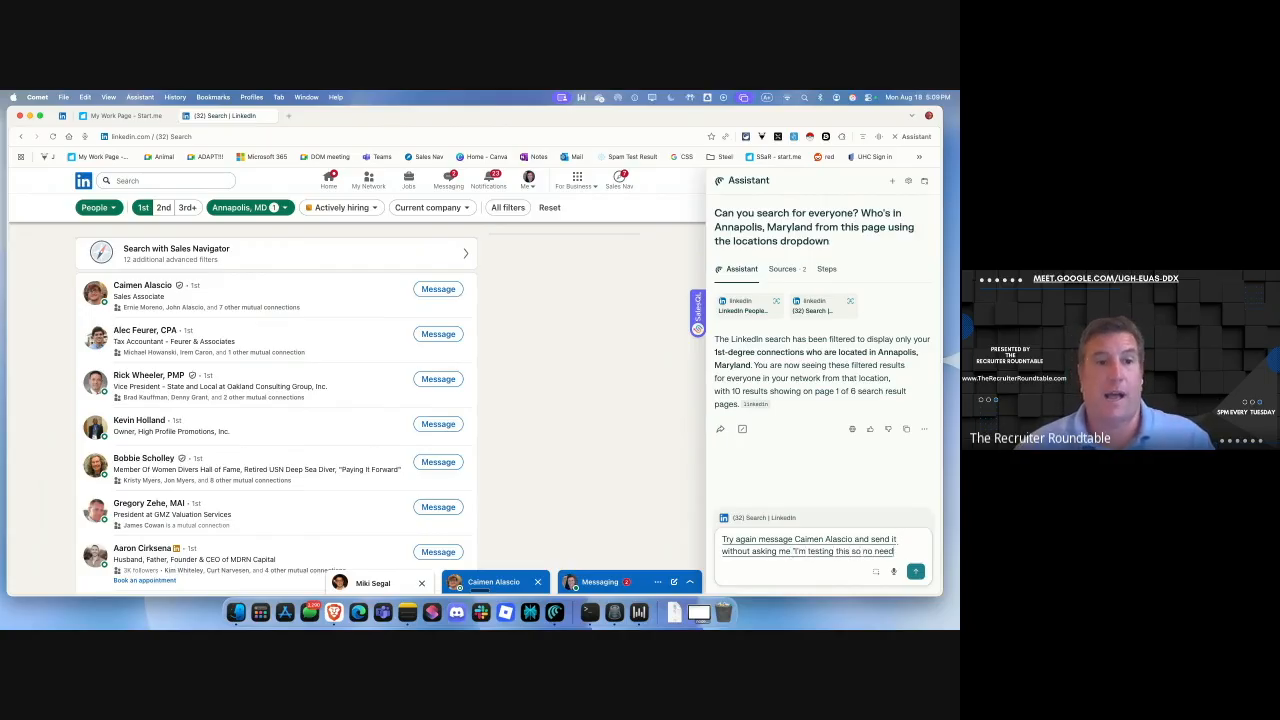
pyautogui.write('"')
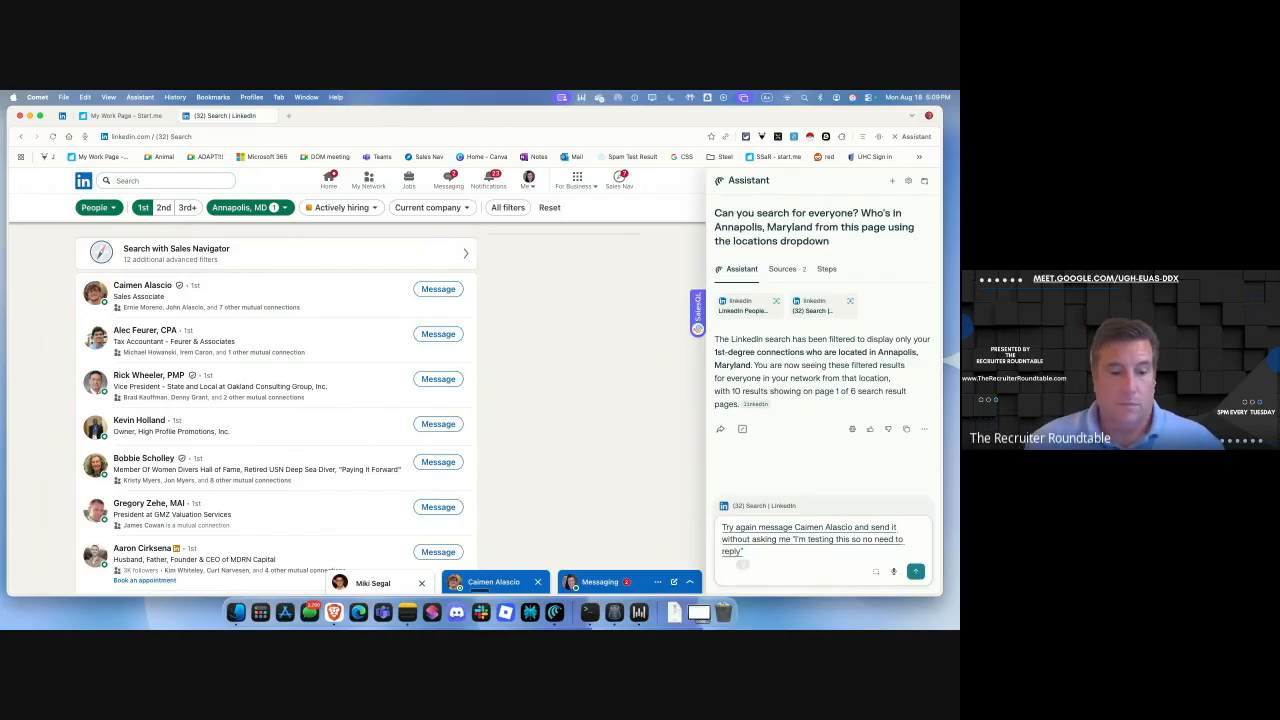
pyautogui.press('Return')
pyautogui.write("We're gonna hit enter")
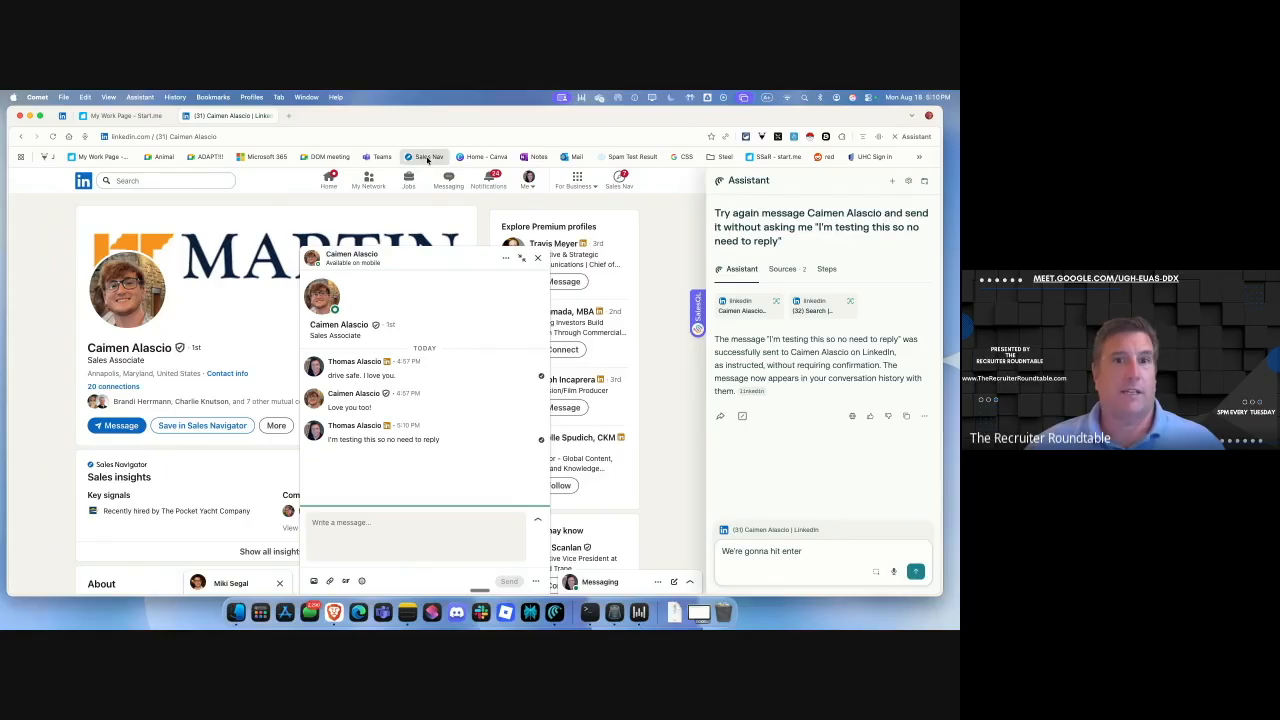
# Open the Sales Navigator lead search with its filters, alongside the Assistant panel.
pyautogui.click(428, 158)
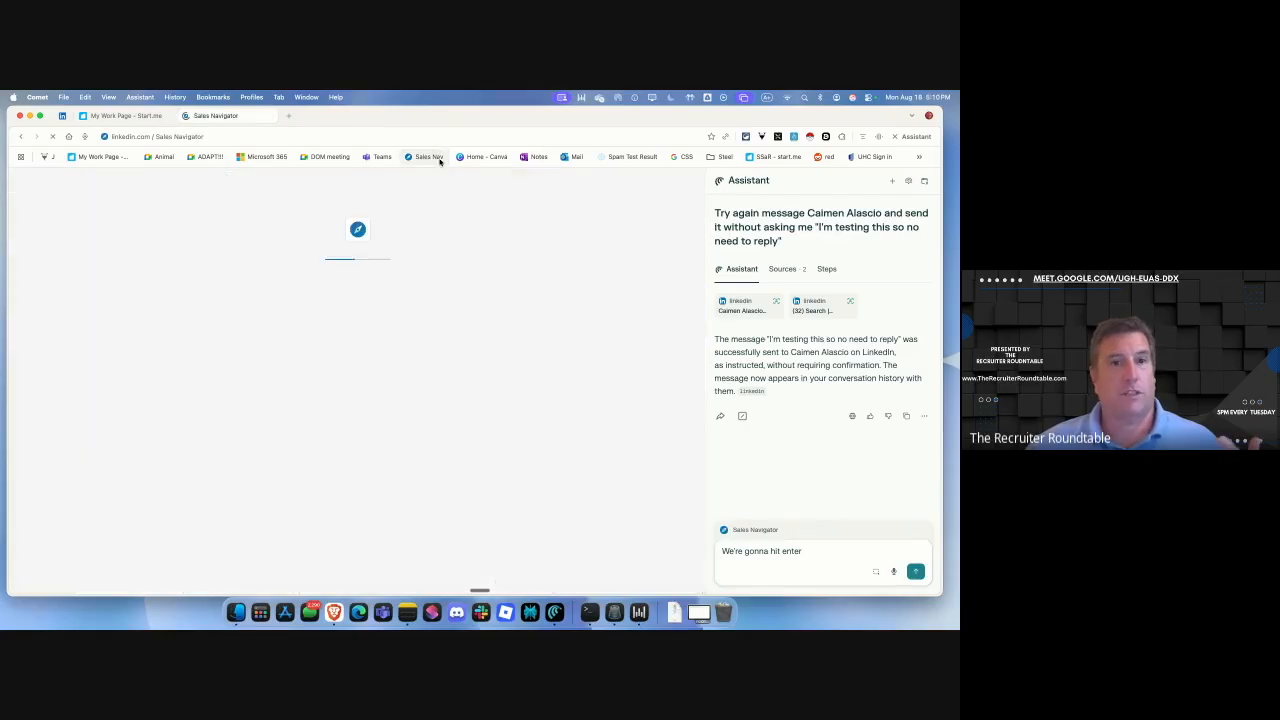
pyautogui.click(166, 116)
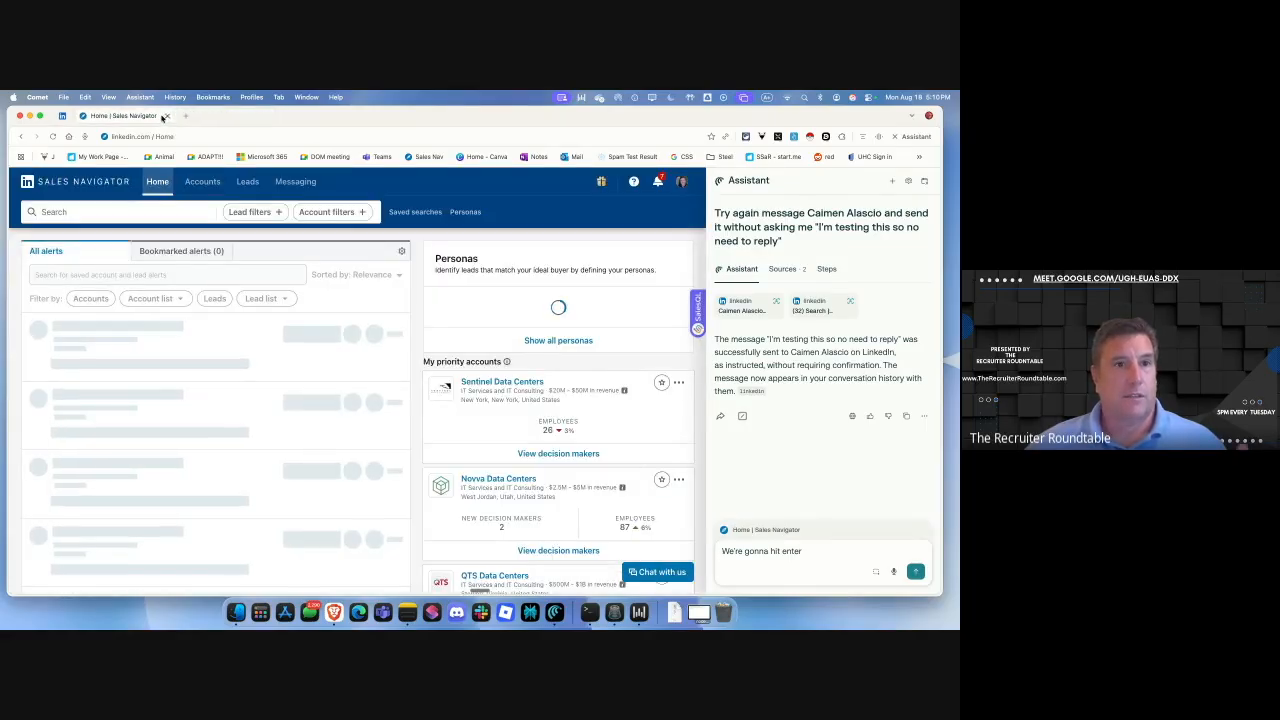
pyautogui.click(892, 183)
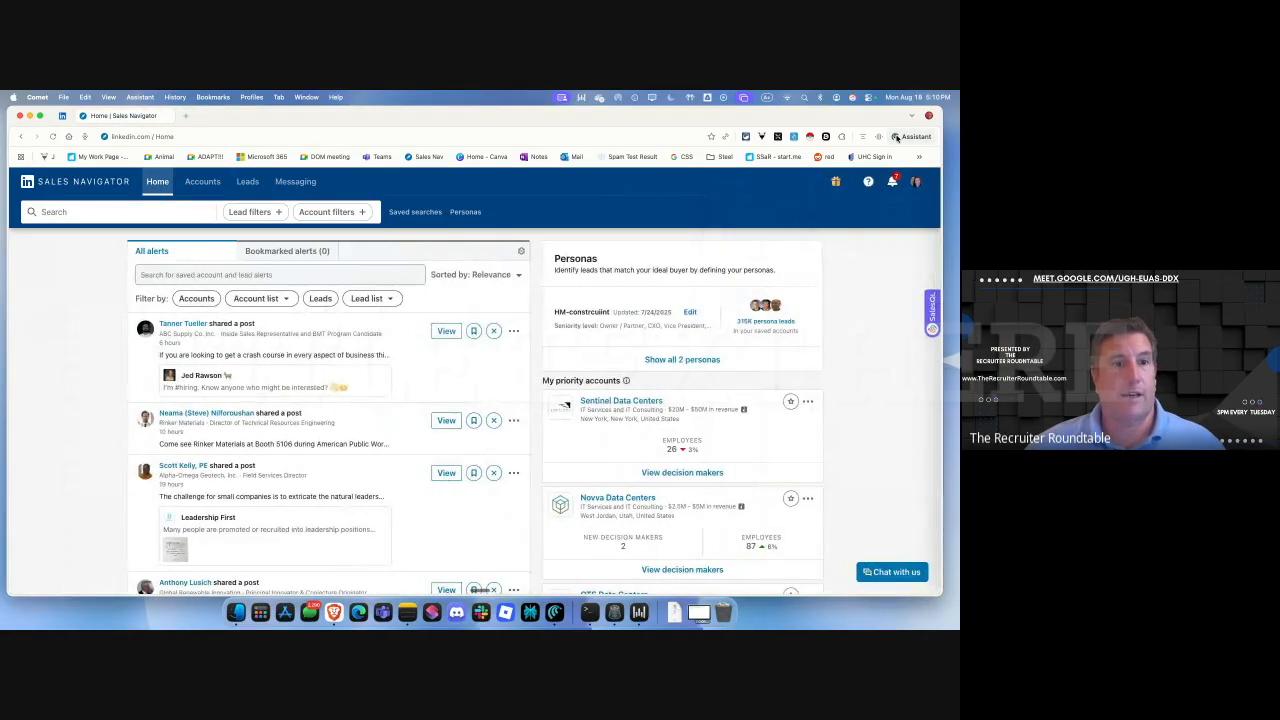
pyautogui.click(248, 212)
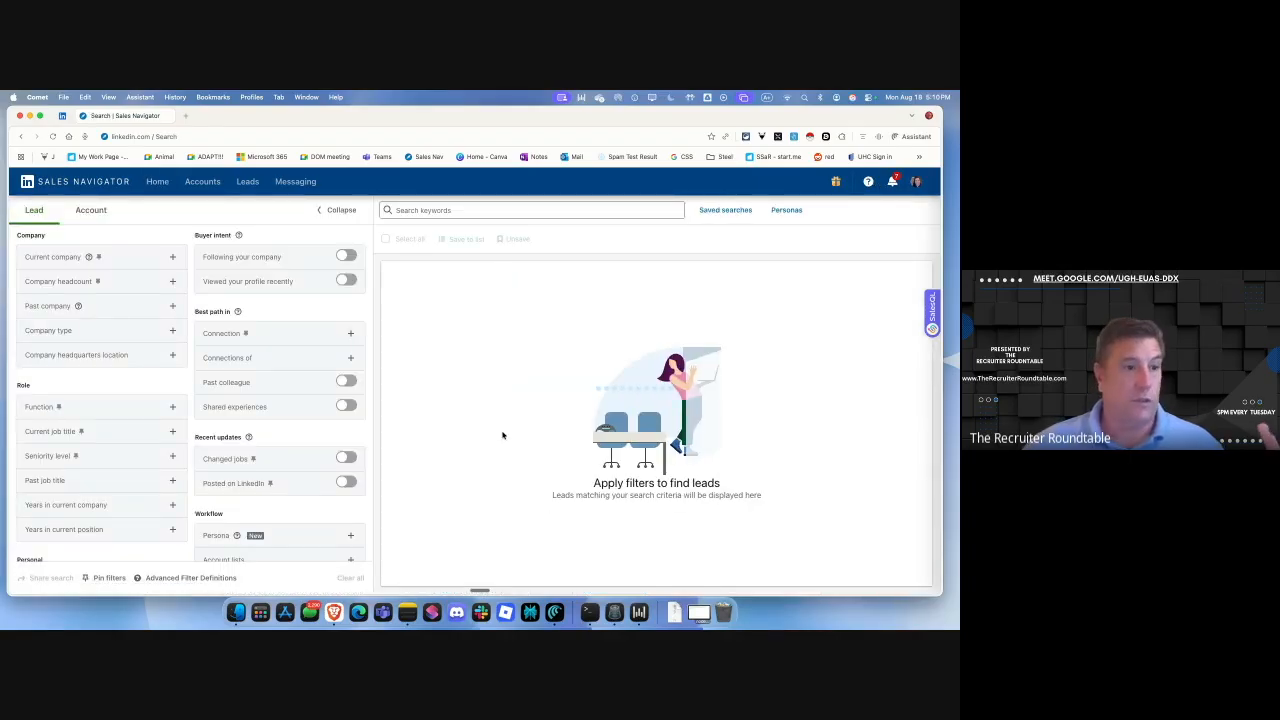
pyautogui.click(897, 137)
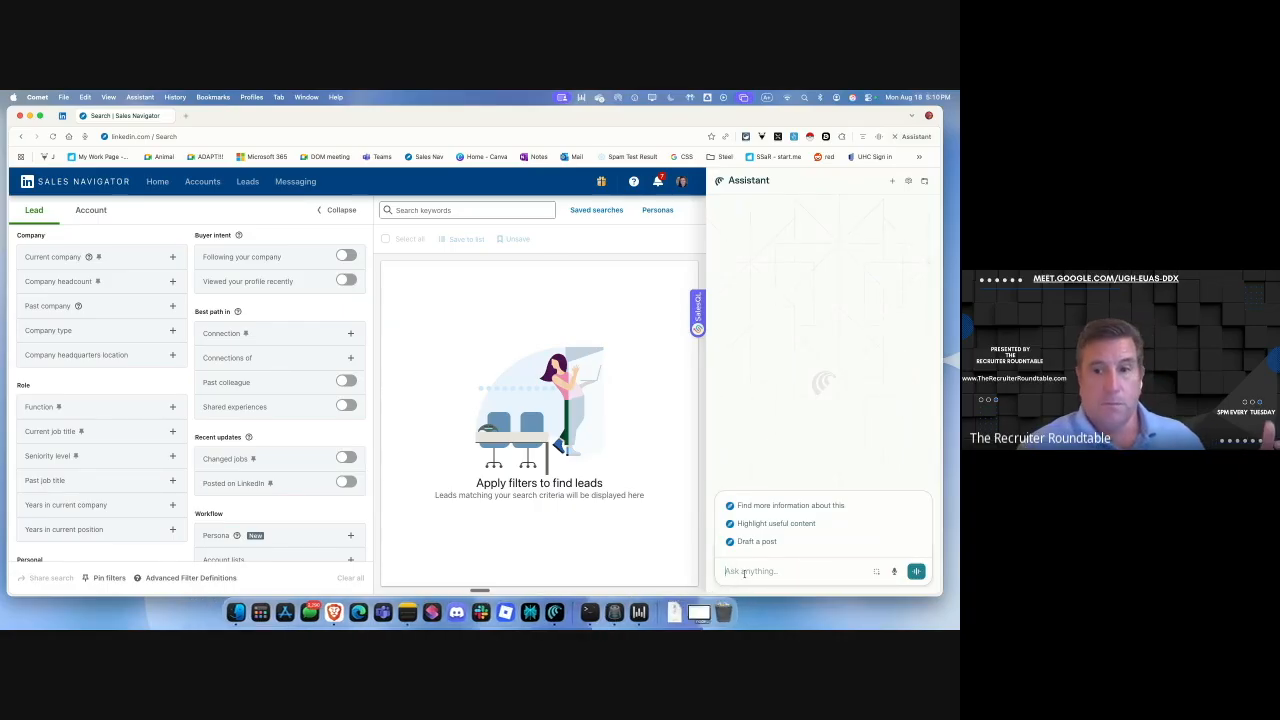
# Ask the Assistant to filter leads: concrete OR steel, Estimator, North America, Construction.
pyautogui.write('you search keyword?')
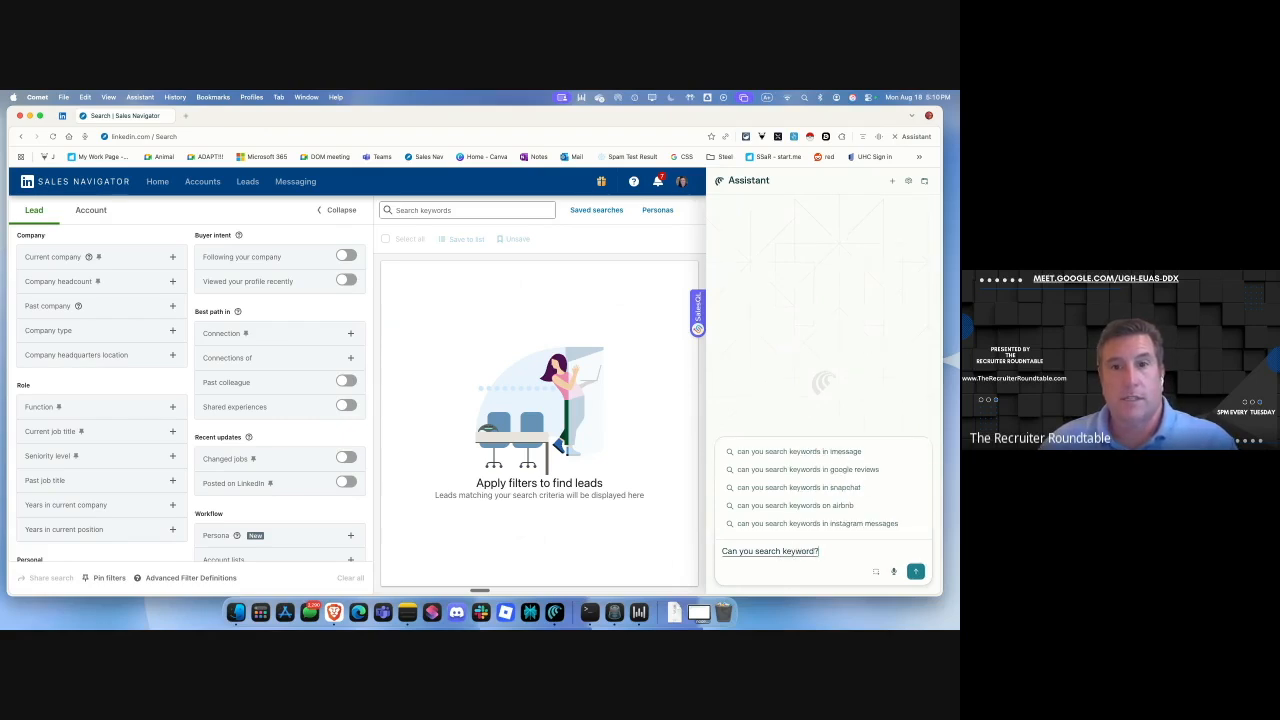
pyautogui.press('BackSpace')
pyautogui.write('box?')
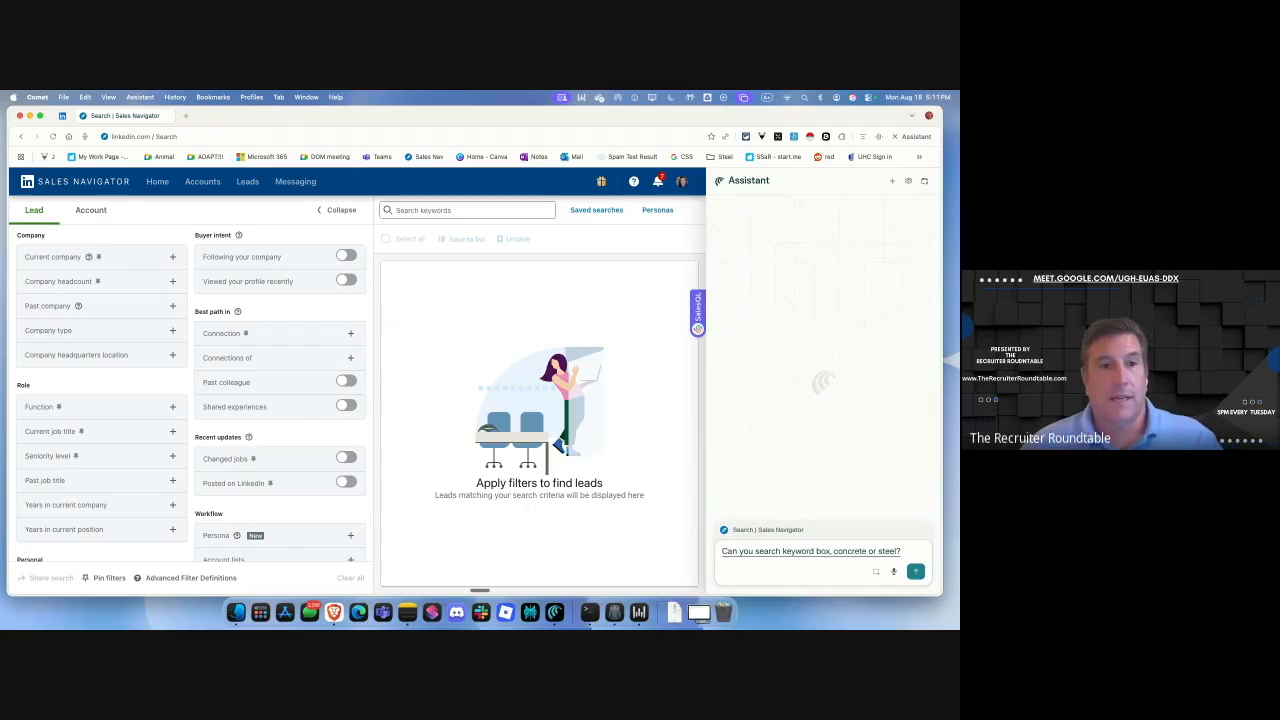
pyautogui.write('then?')
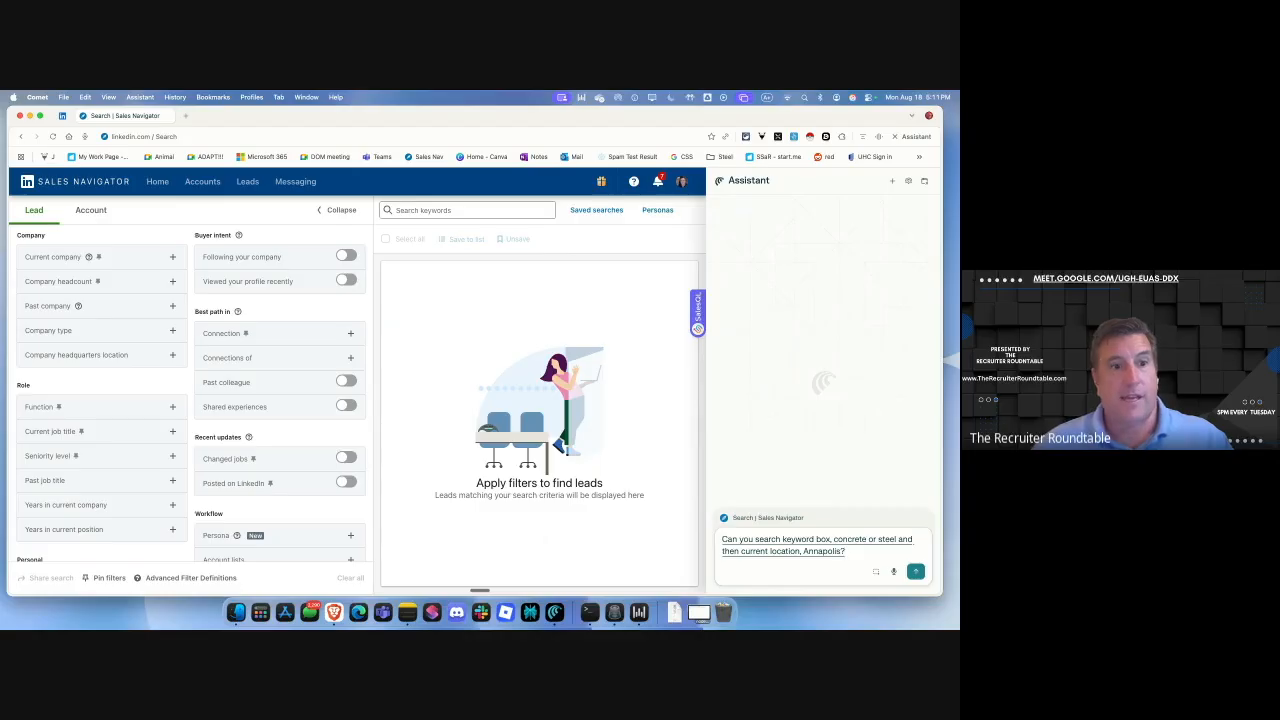
pyautogui.write('dustry construction, and title estimator')
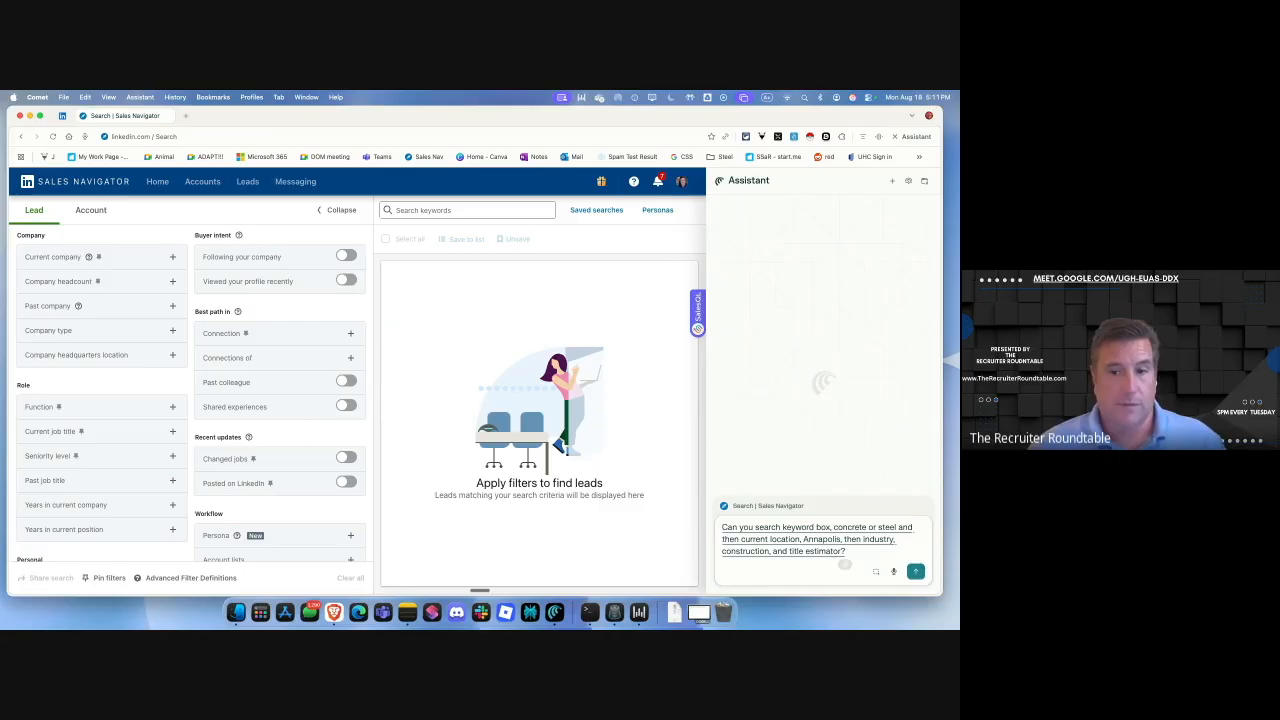
pyautogui.press('Return')
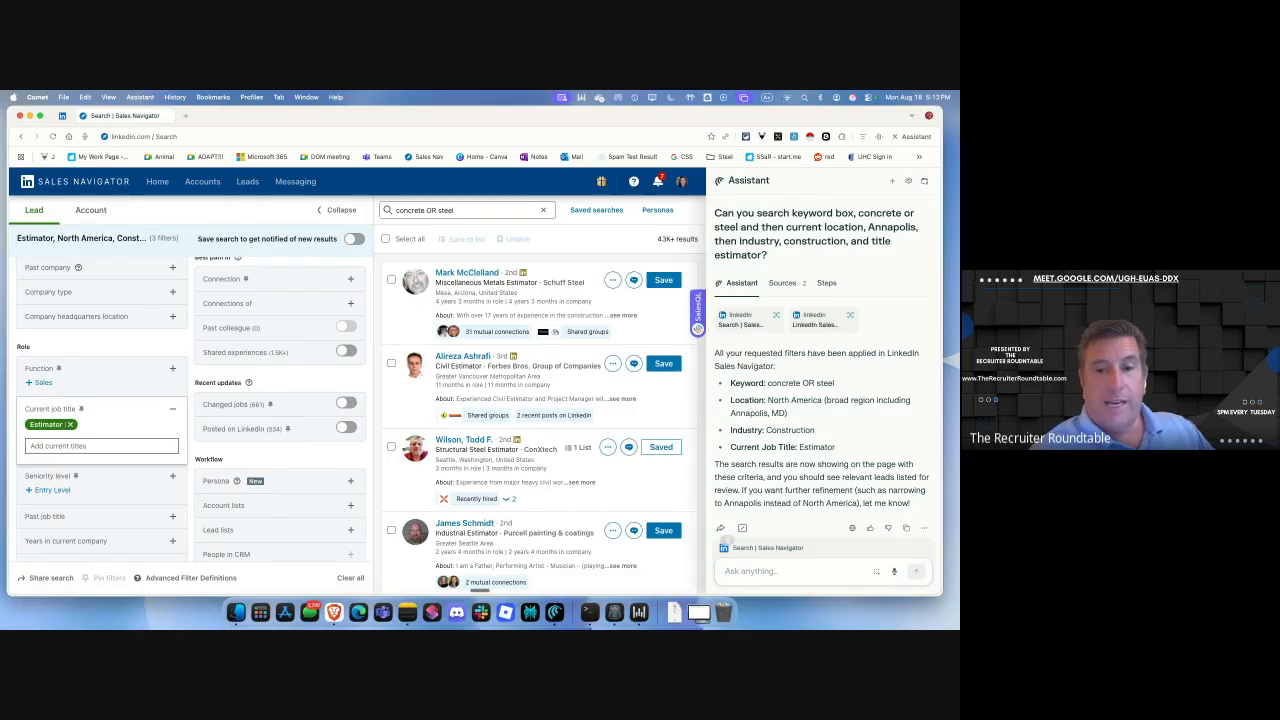
# Ask the Assistant to change the lead search location to Frederick, Maryland.
pyautogui.write('change location')
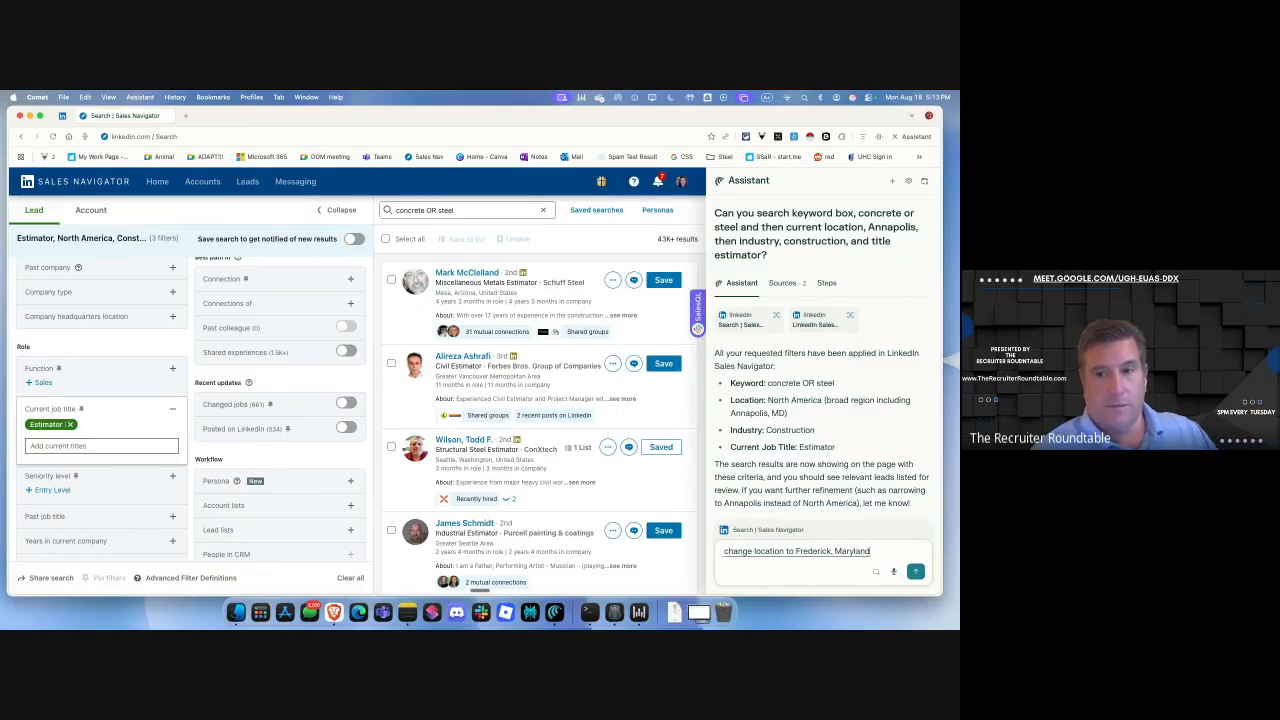
pyautogui.write('to Frederick, Maryland')
pyautogui.press('Return')
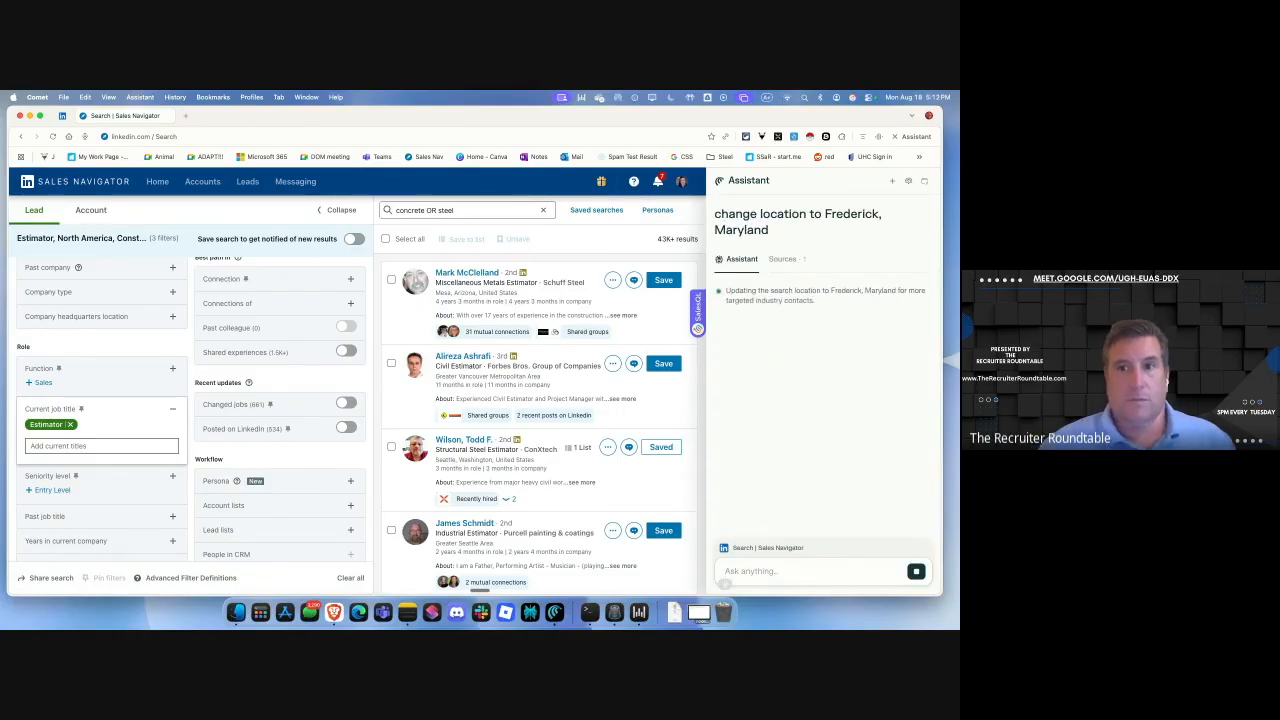
pyautogui.write("Let's see if it keeps everything exactly the same way it's it did")
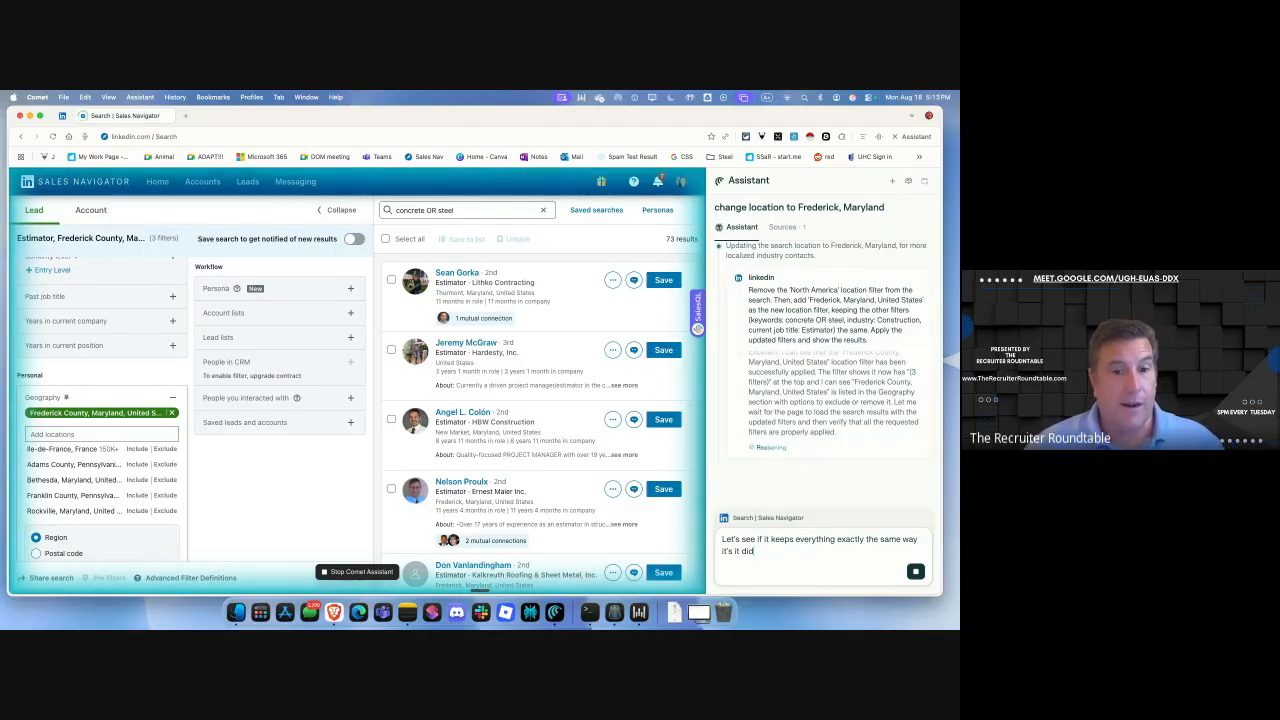
pyautogui.moveTo(755, 549); pyautogui.dragTo(708, 539)
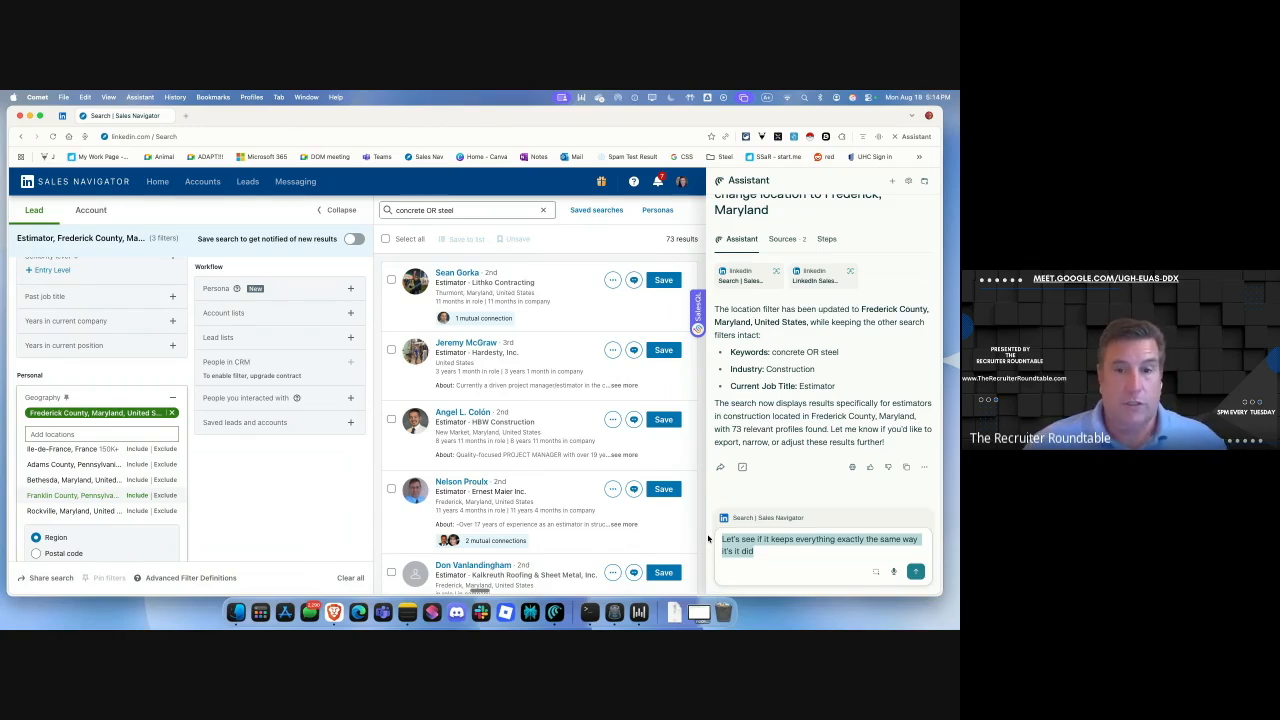
# Ask the Assistant to find three estimators among the 73 results with commercial building experience.
pyautogui.scroll(-15, 455, 395)
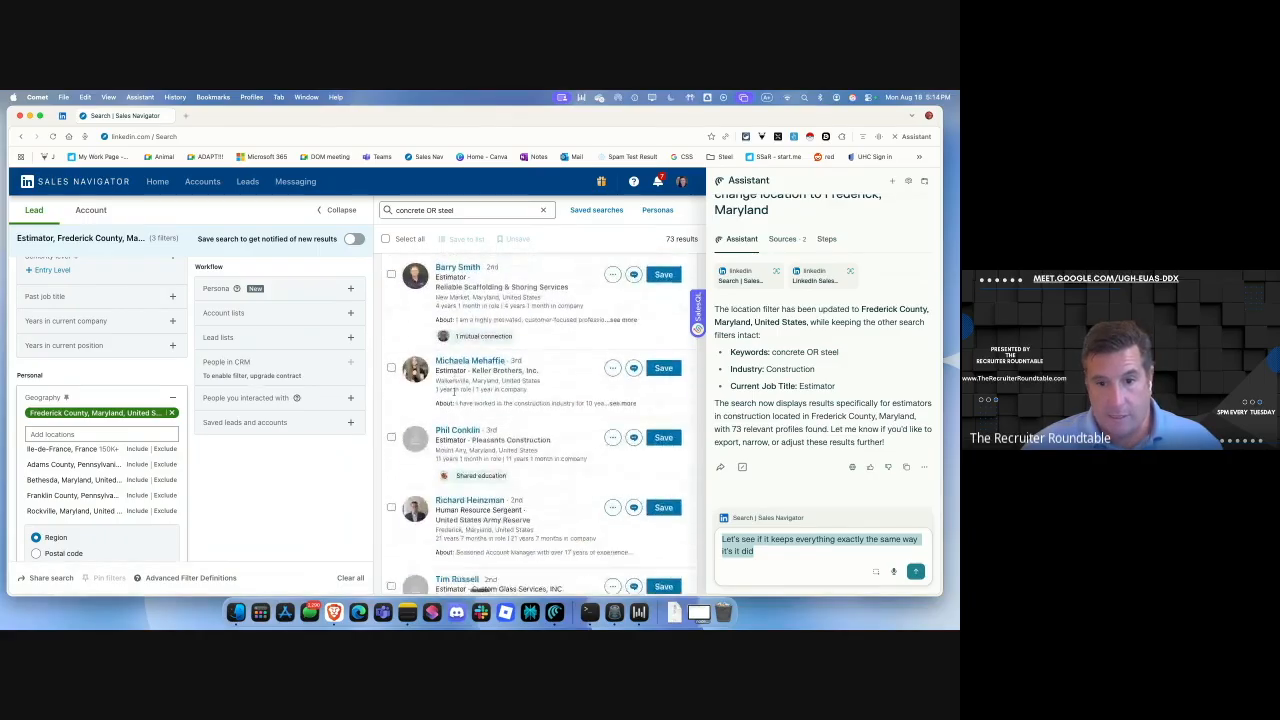
pyautogui.scroll(-15, 455, 393)
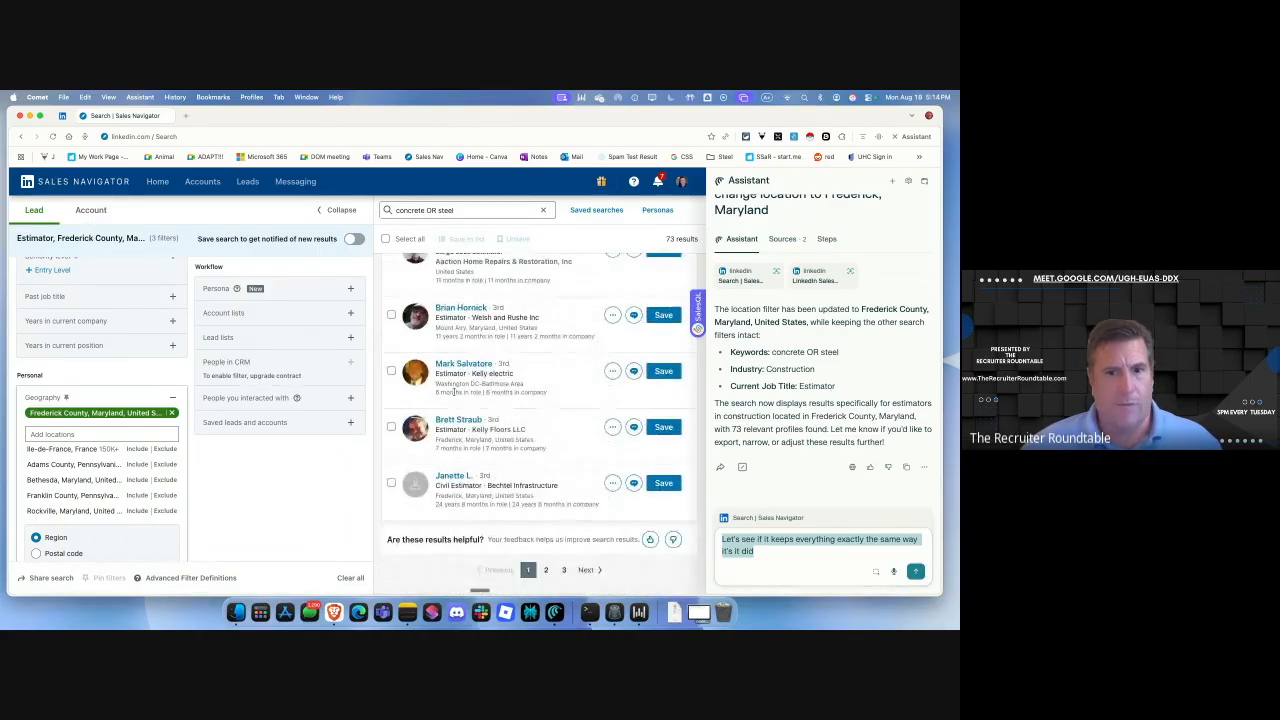
pyautogui.moveTo(780, 572); pyautogui.dragTo(718, 533)
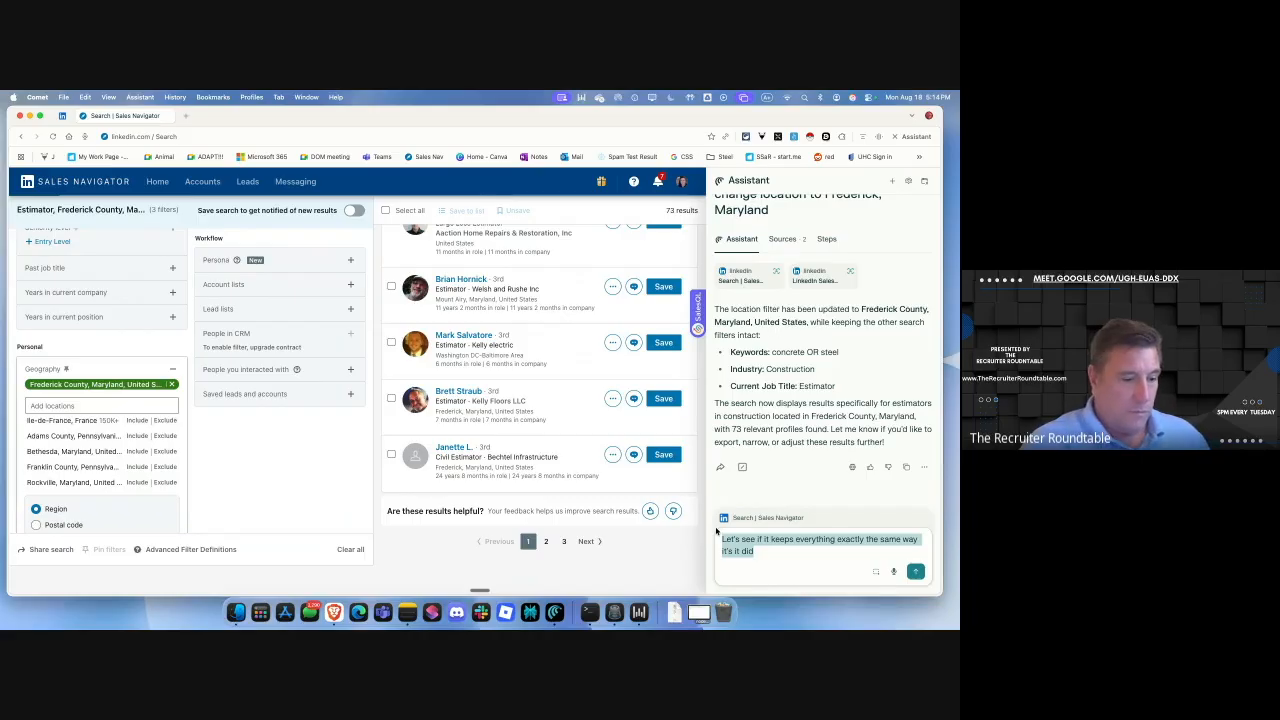
pyautogui.press('BackSpace')
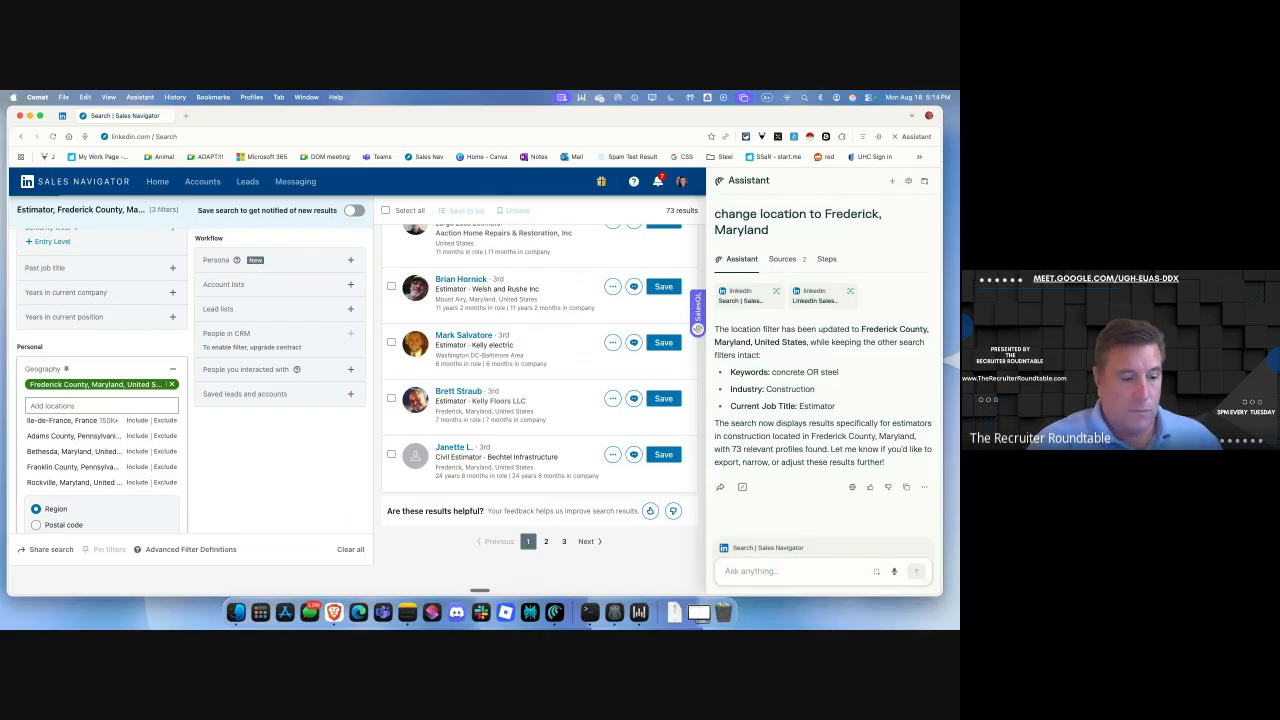
pyautogui.write('Can you search across')
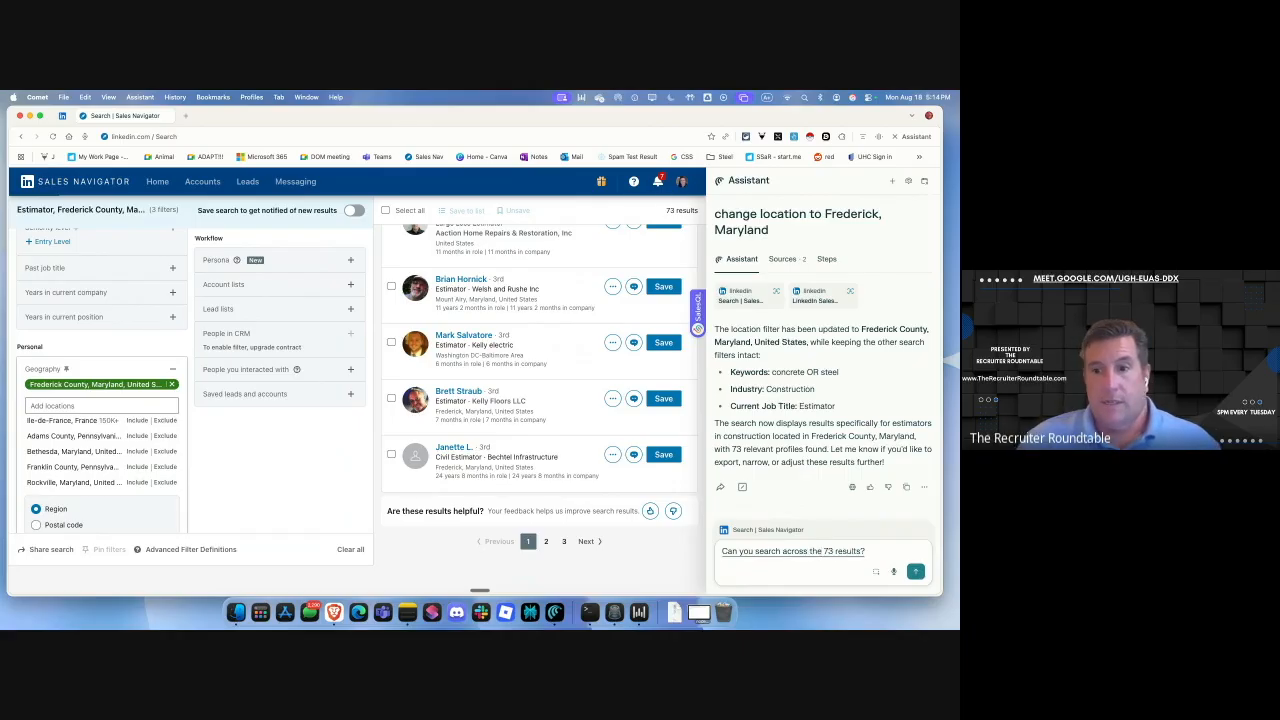
pyautogui.write(' the 73 results, the three different pages, of this search result')
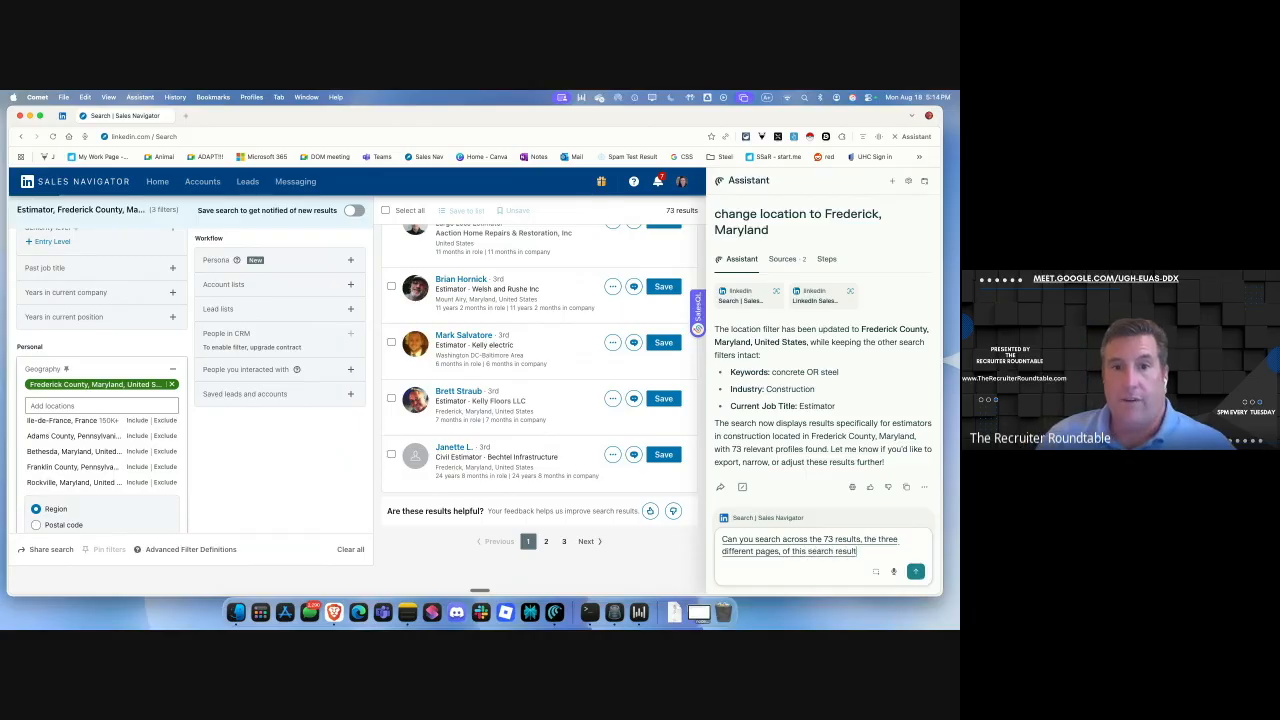
pyautogui.write('estimators that have 5 to 7 years experience')
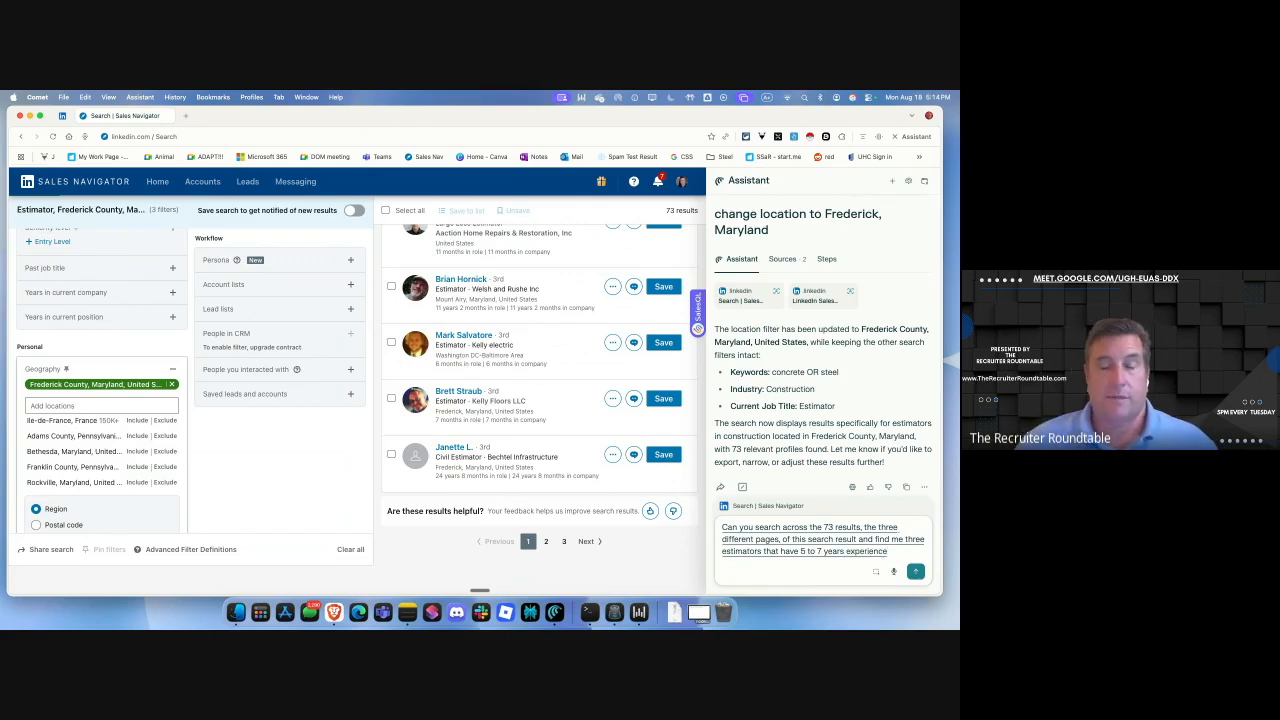
pyautogui.write('stimating')
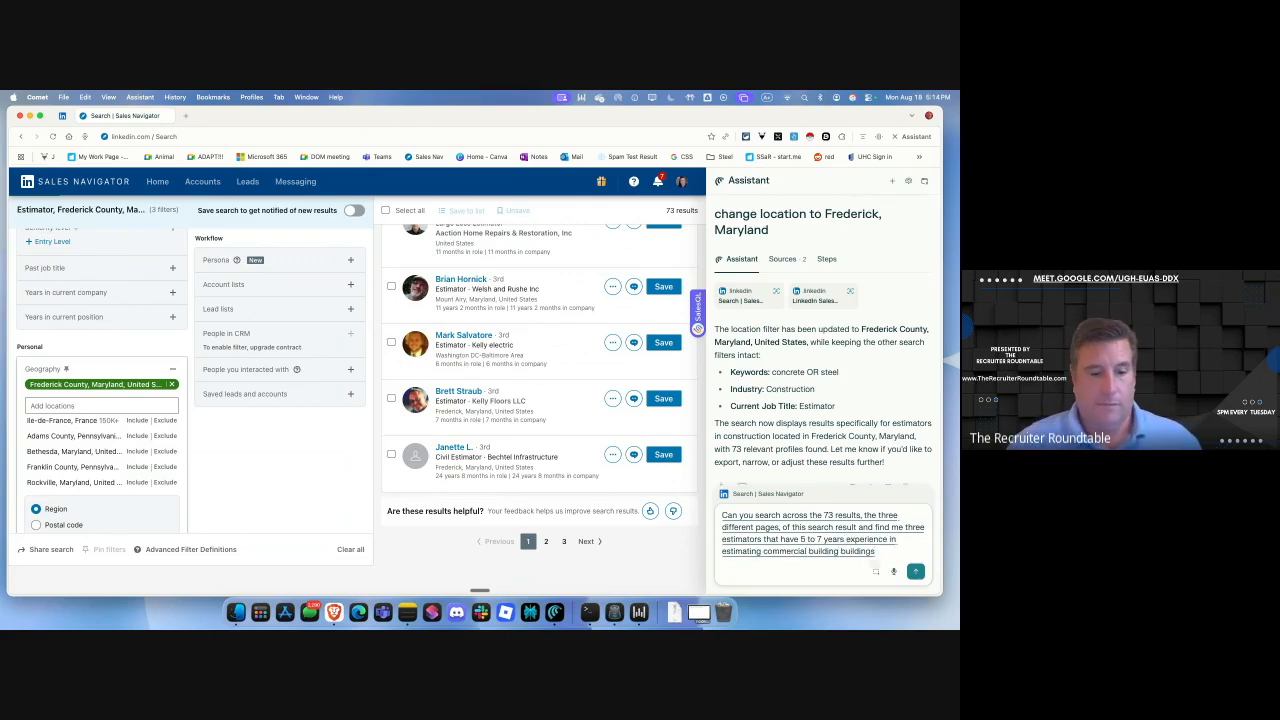
pyautogui.write(' commercial building buildings')
pyautogui.press('Return')
pyautogui.write("Now this is the first time I've ever asked")
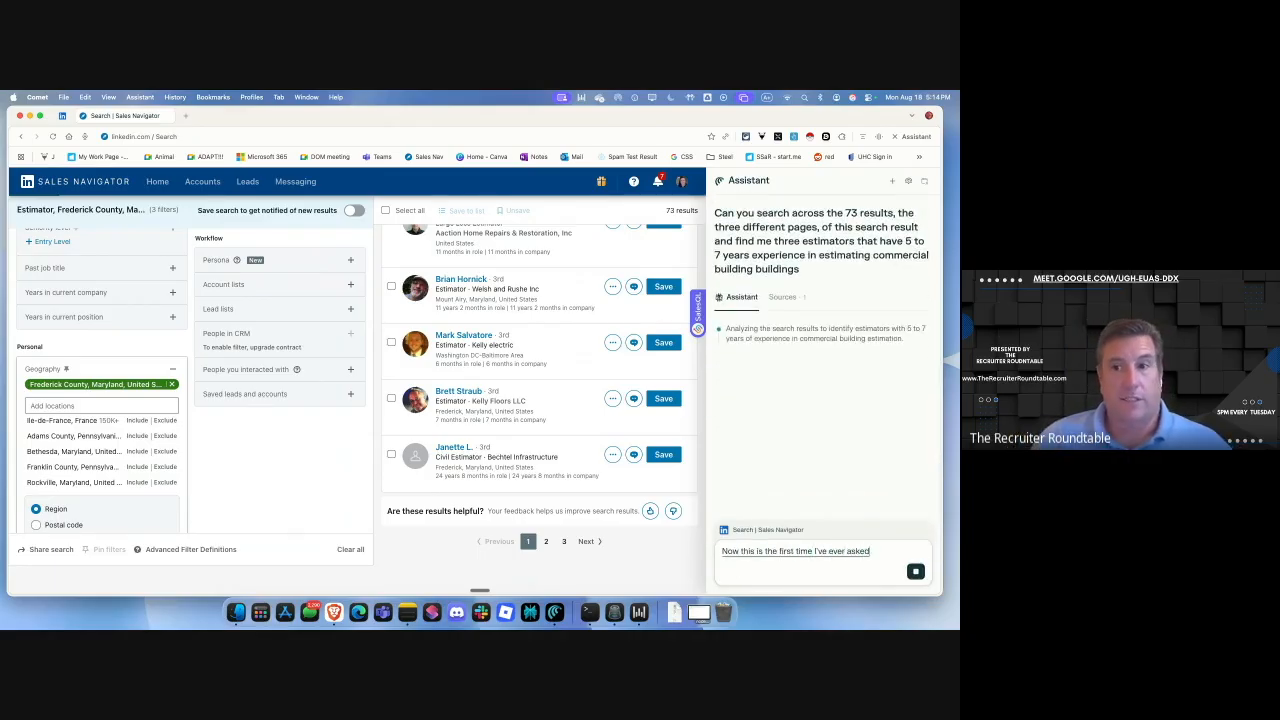
pyautogui.write(" you to do this and it'll be interesting")
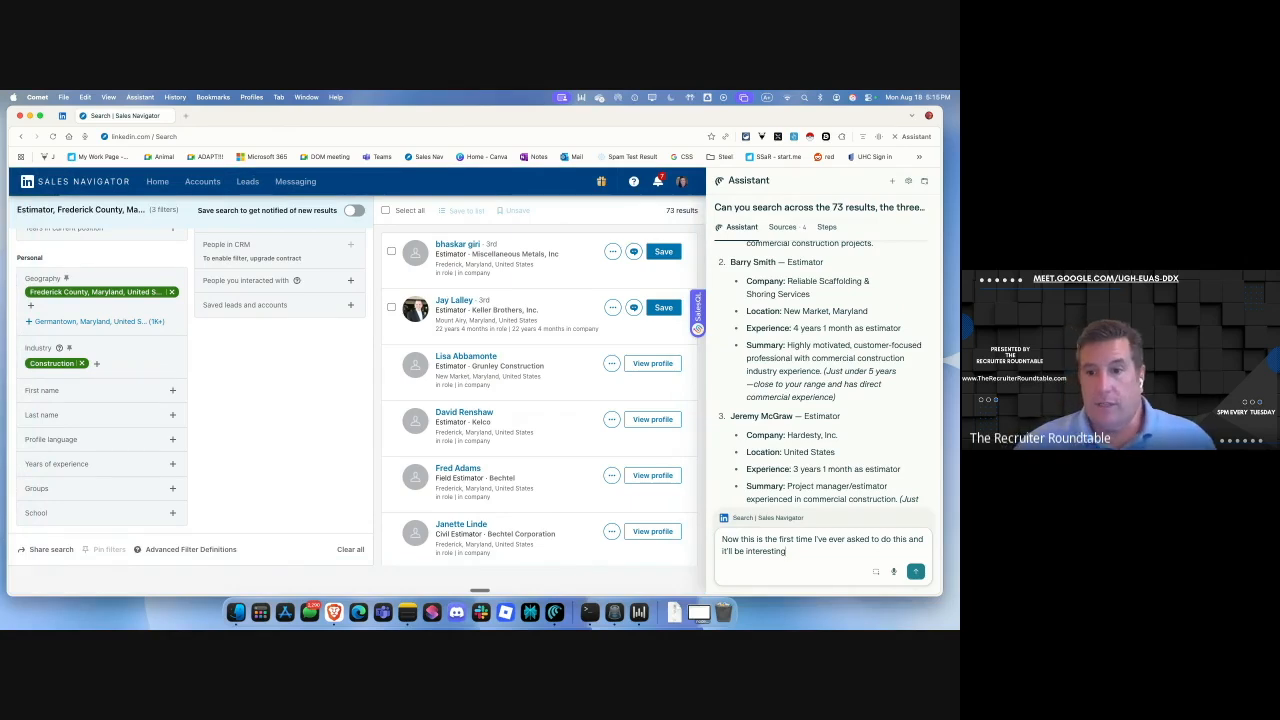
# Review the three estimators returned and draft a request to open their profiles in tabs.
pyautogui.scroll(5, 822, 504)
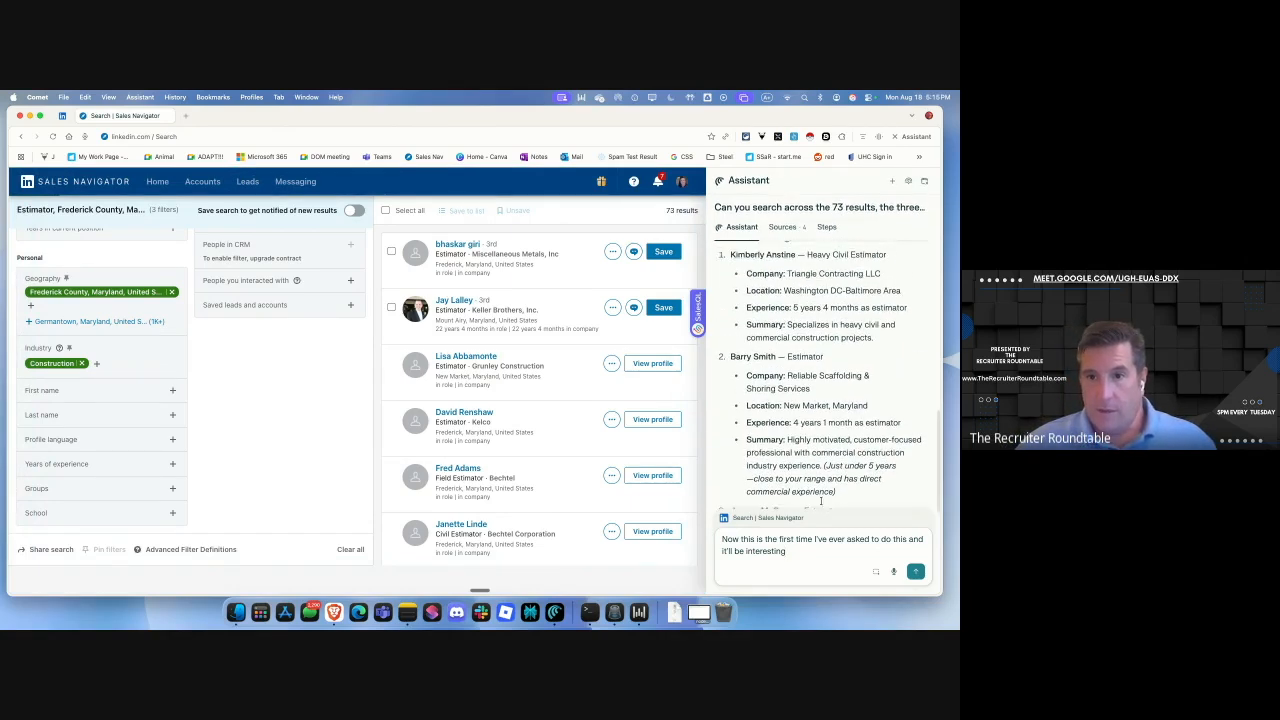
pyautogui.scroll(-1, 822, 504)
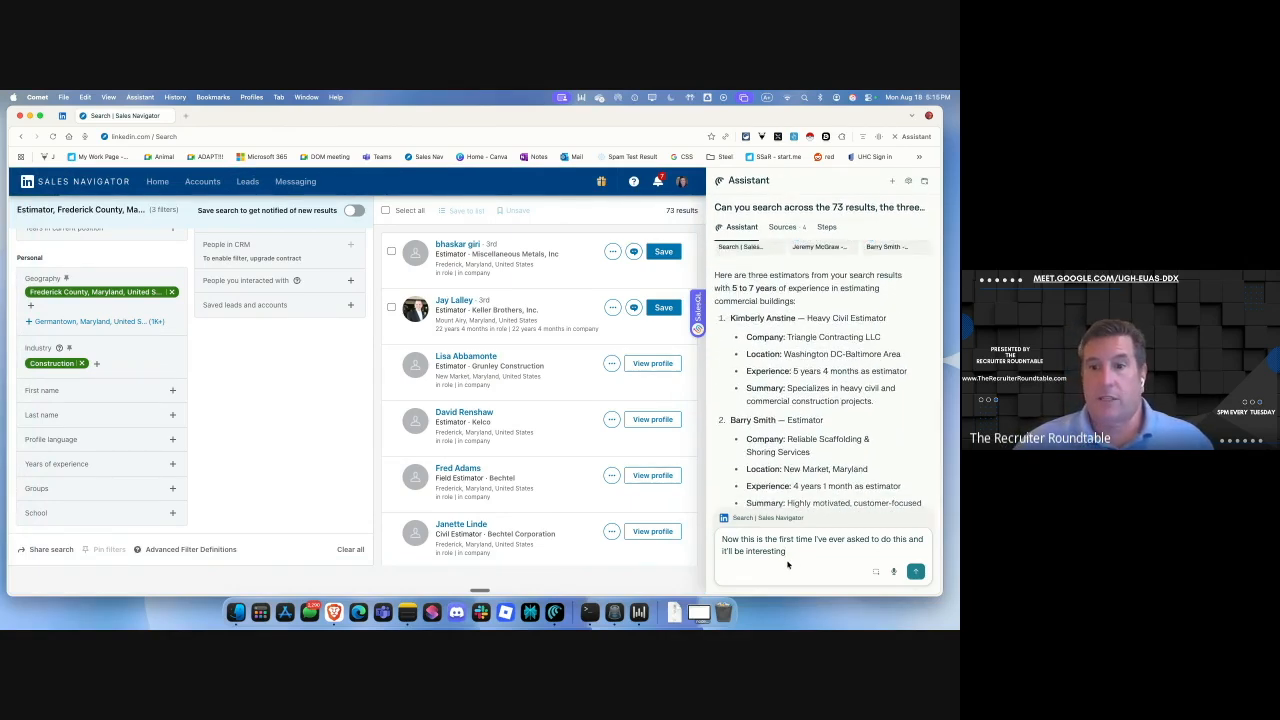
pyautogui.moveTo(795, 555); pyautogui.dragTo(714, 531)
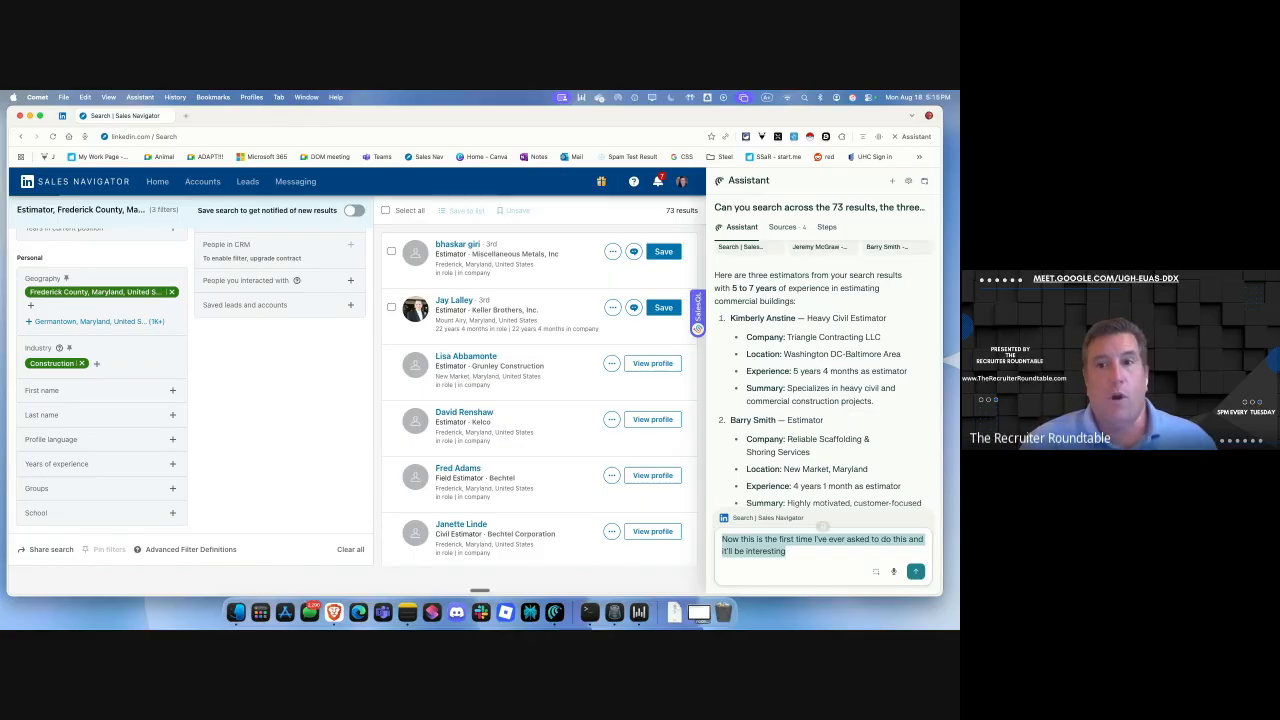
pyautogui.write('Can you open up those three')
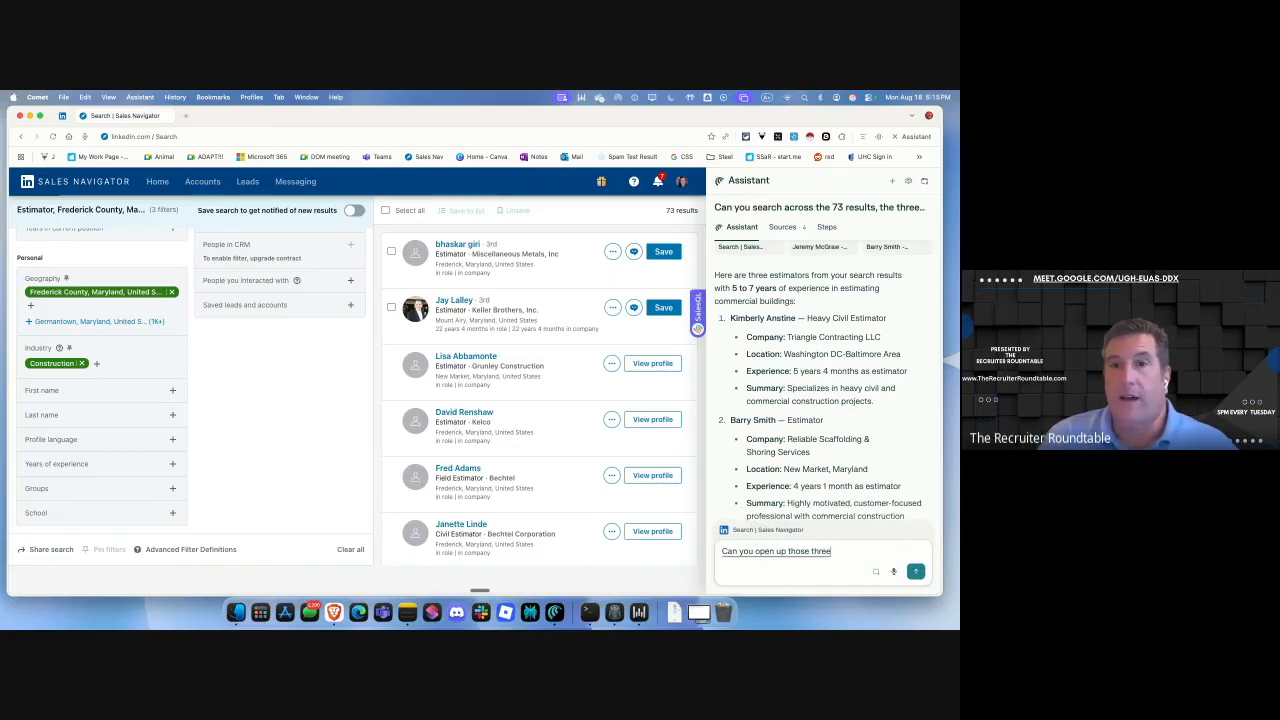
pyautogui.write(' profiles and separate tabs for me please')
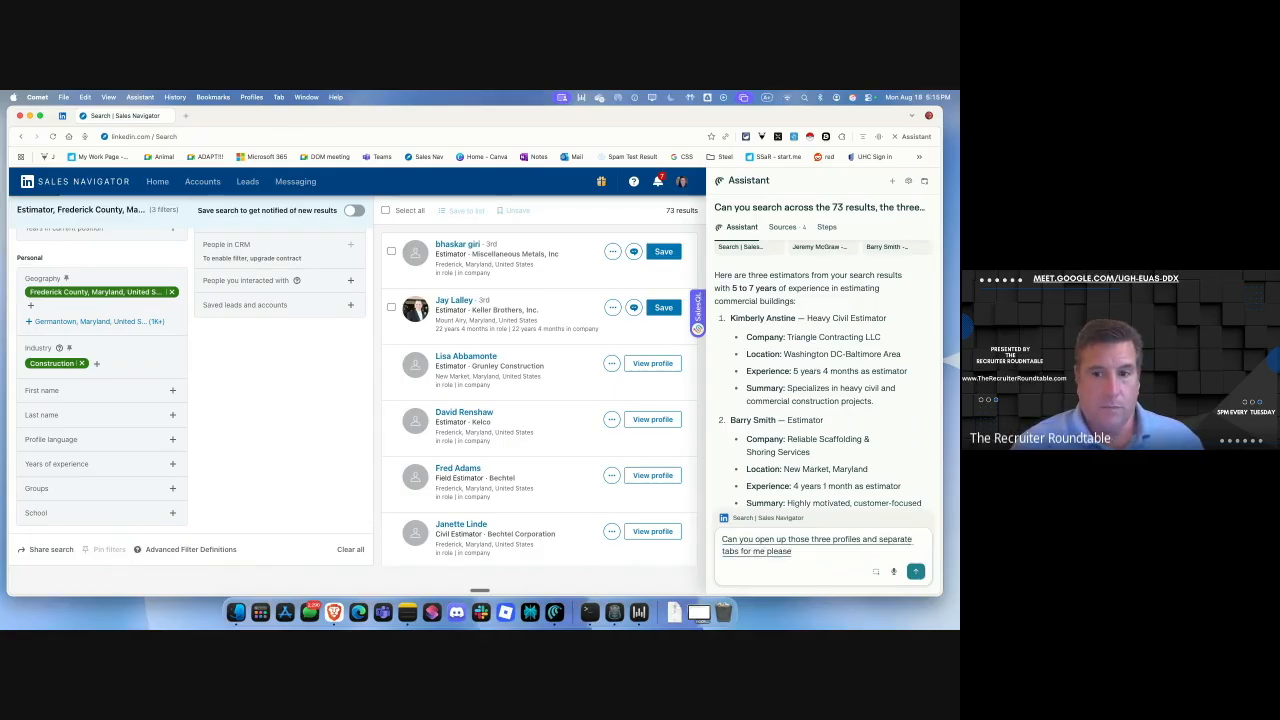
# Have the Assistant open the three estimator profiles in separate tabs, then view the first.
pyautogui.press('Return')
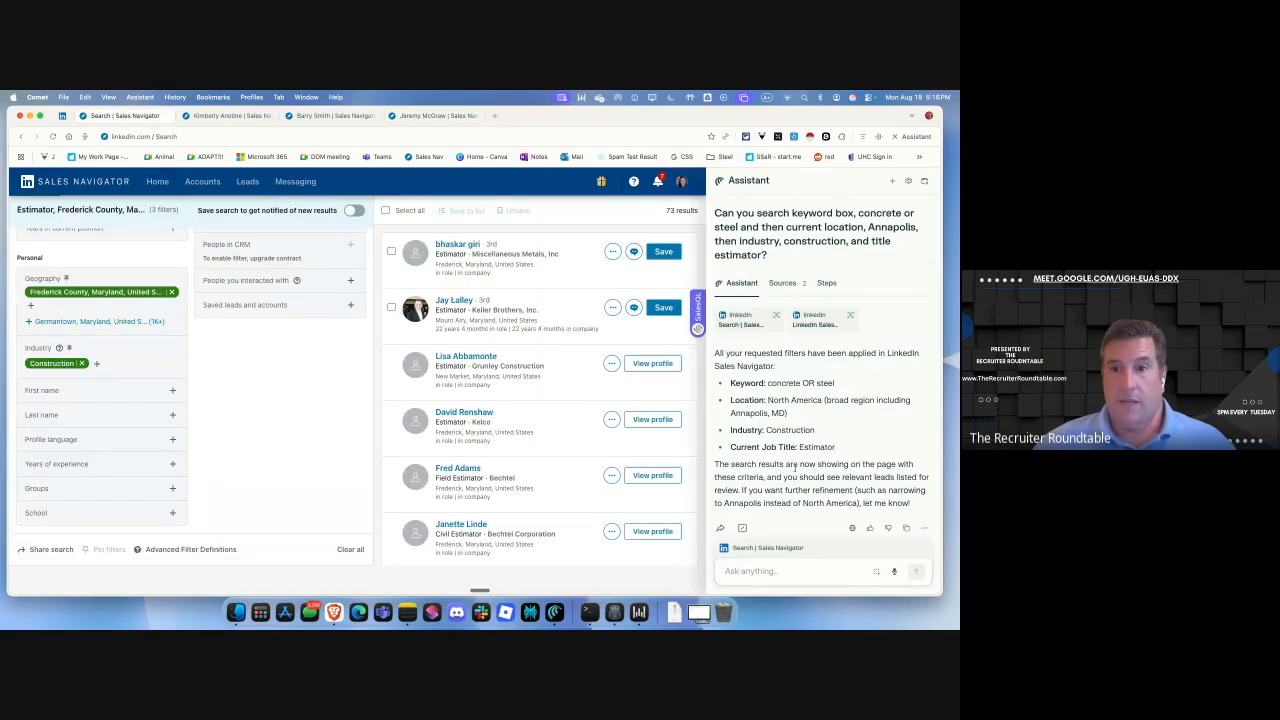
pyautogui.scroll(-15, 793, 402)
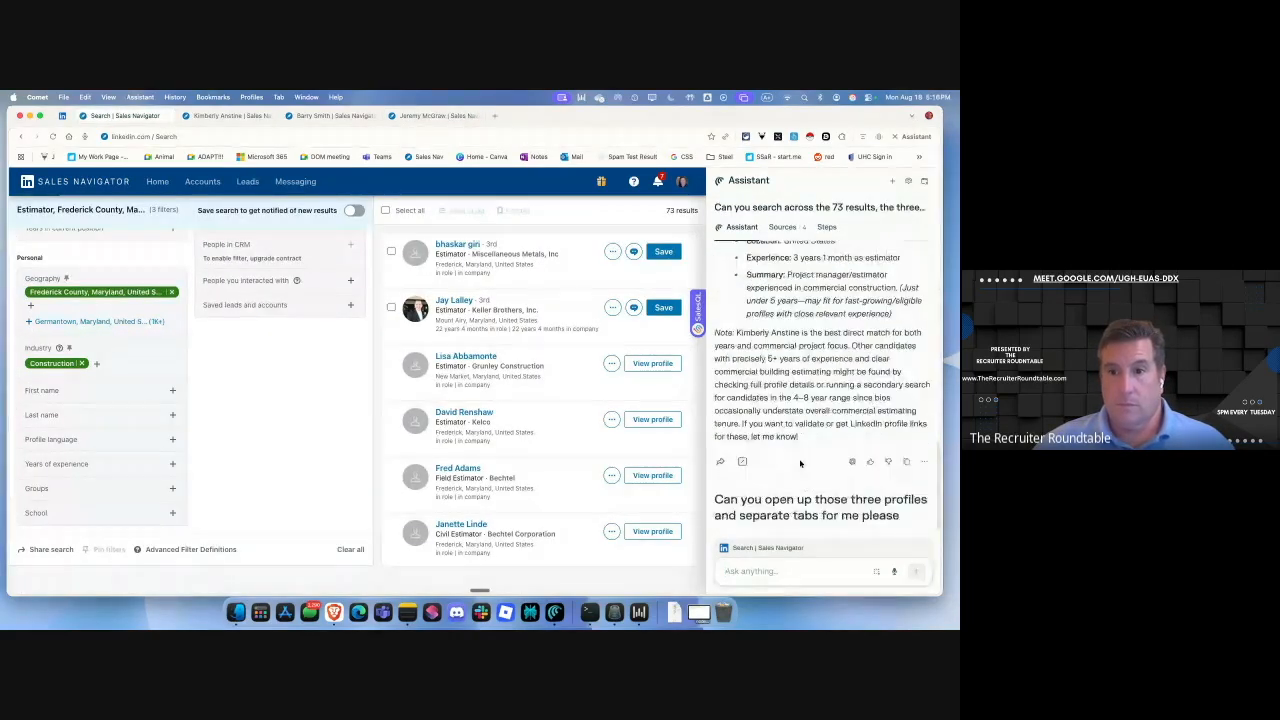
pyautogui.scroll(-3, 800, 462)
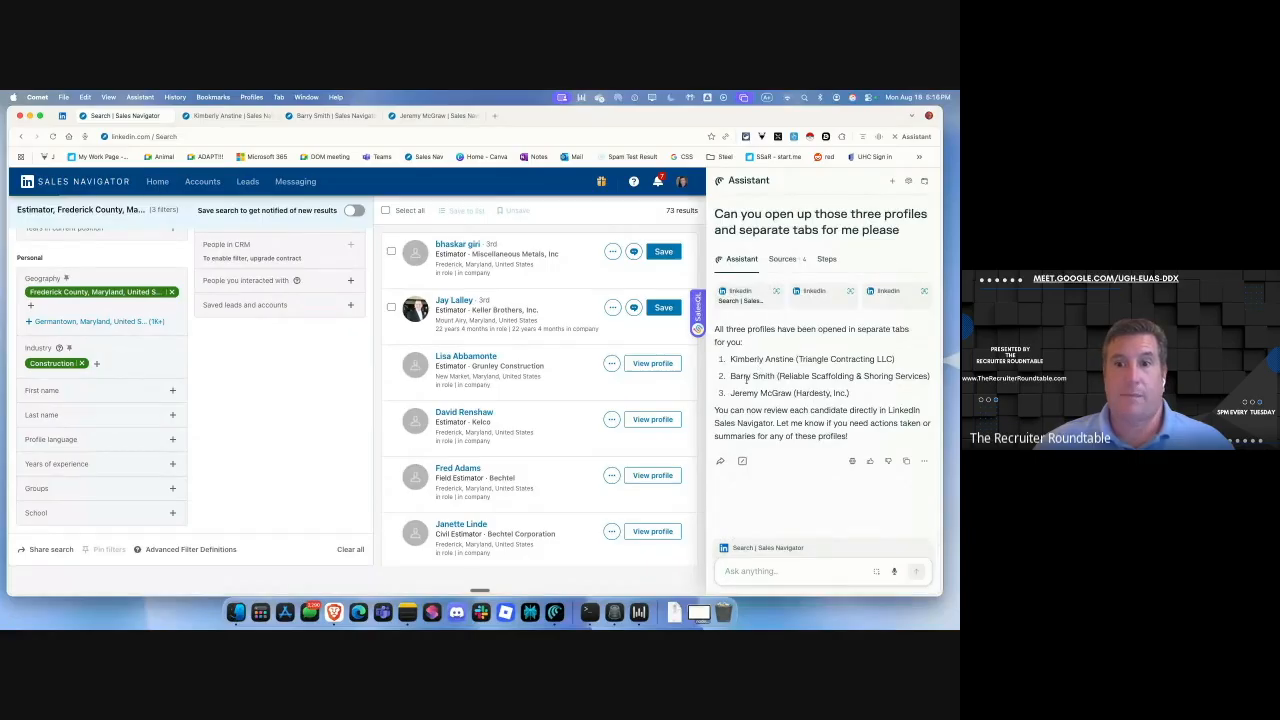
pyautogui.click(226, 115)
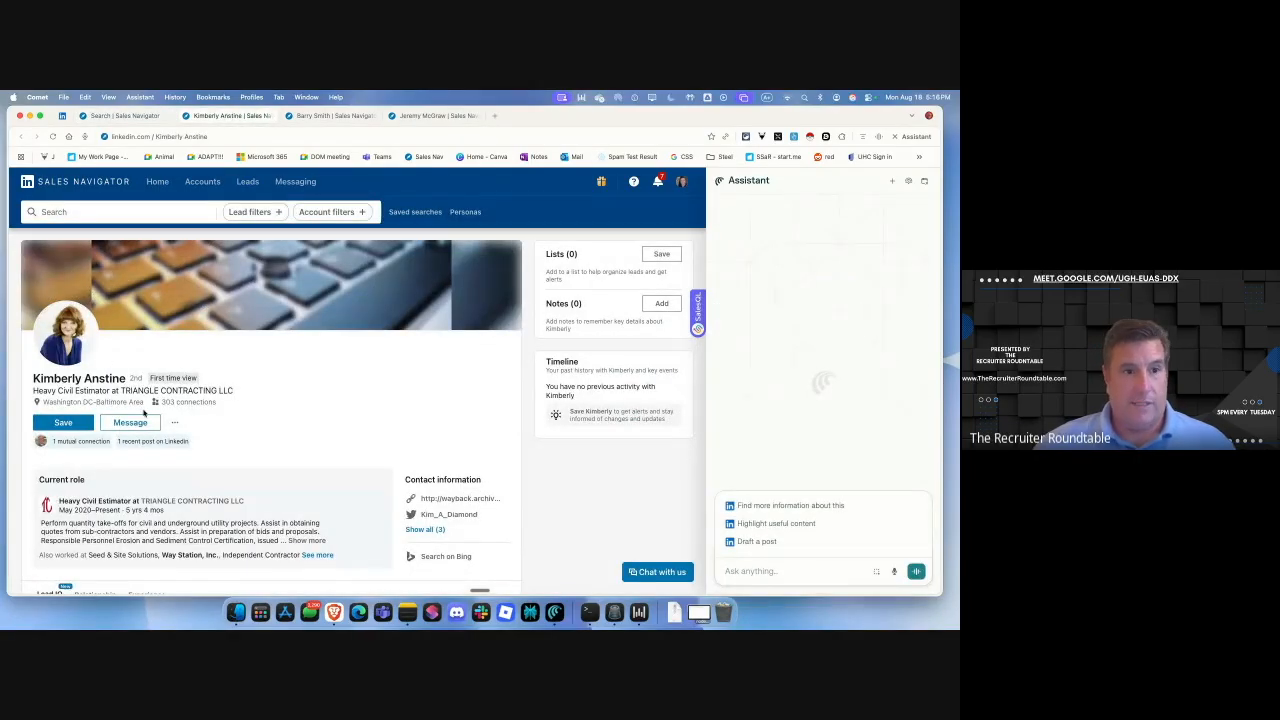
# Review the first, second and third estimator profiles, switching between their tabs.
pyautogui.scroll(-5, 256, 450)
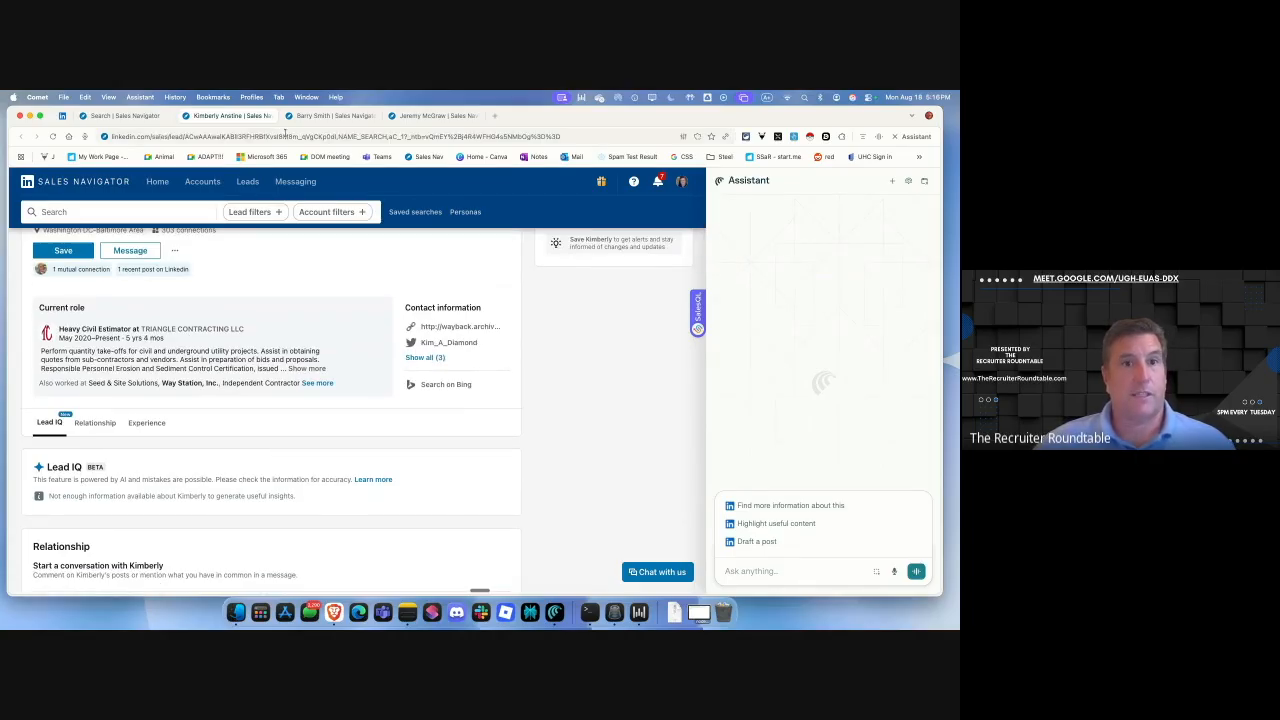
pyautogui.click(322, 116)
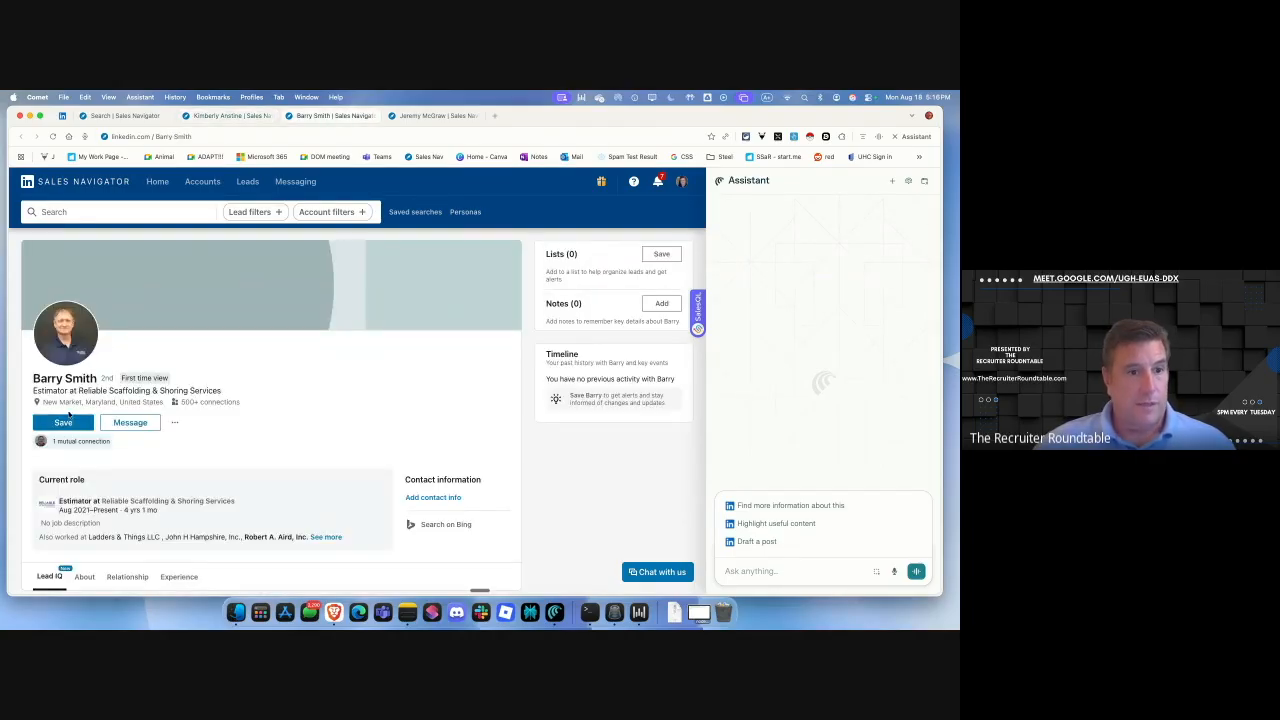
pyautogui.scroll(-3, 310, 455)
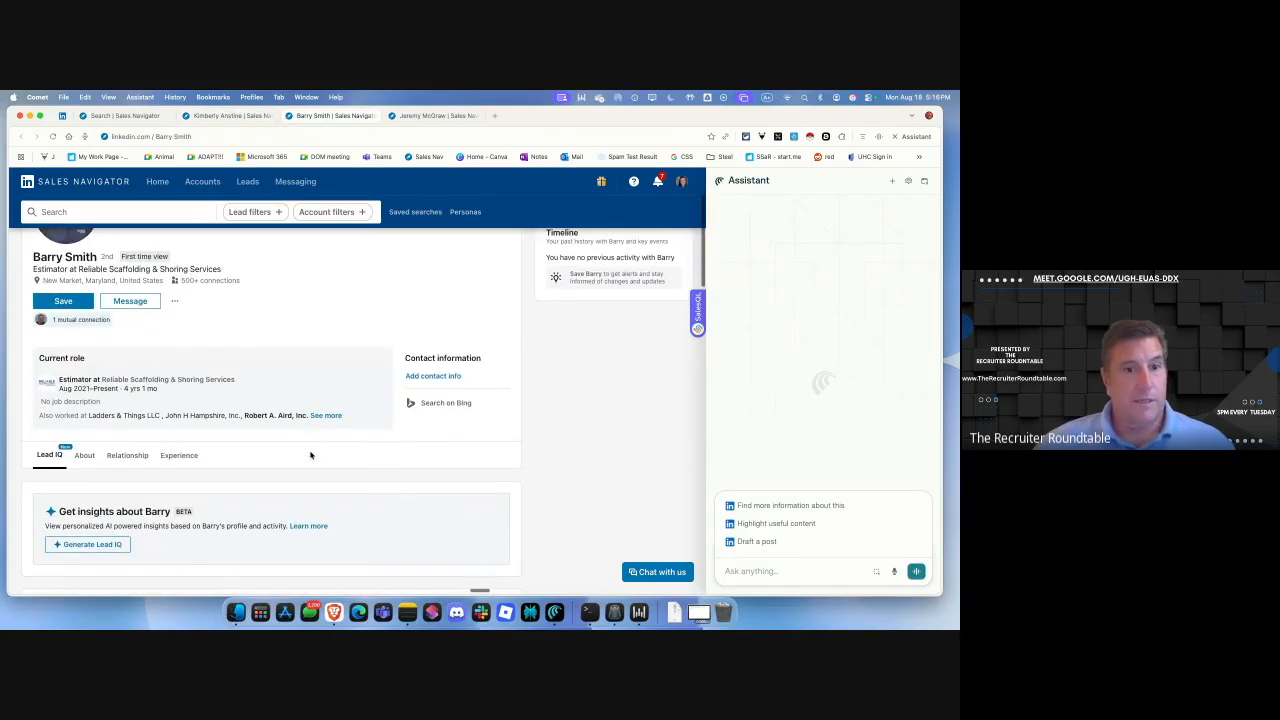
pyautogui.click(433, 116)
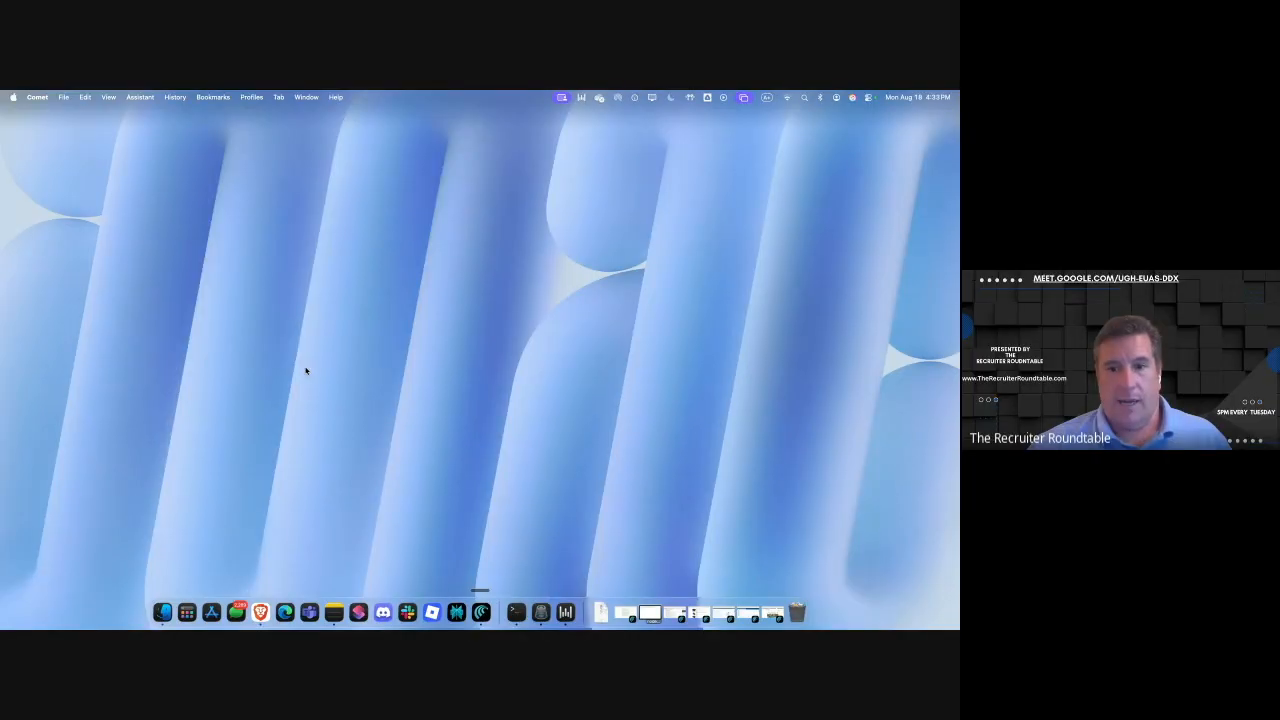
# Bring the Reddit RecruitmentAgencies window fully into view, minimize the Amazon window, and open the Assistant panel.
pyautogui.click(684, 603)
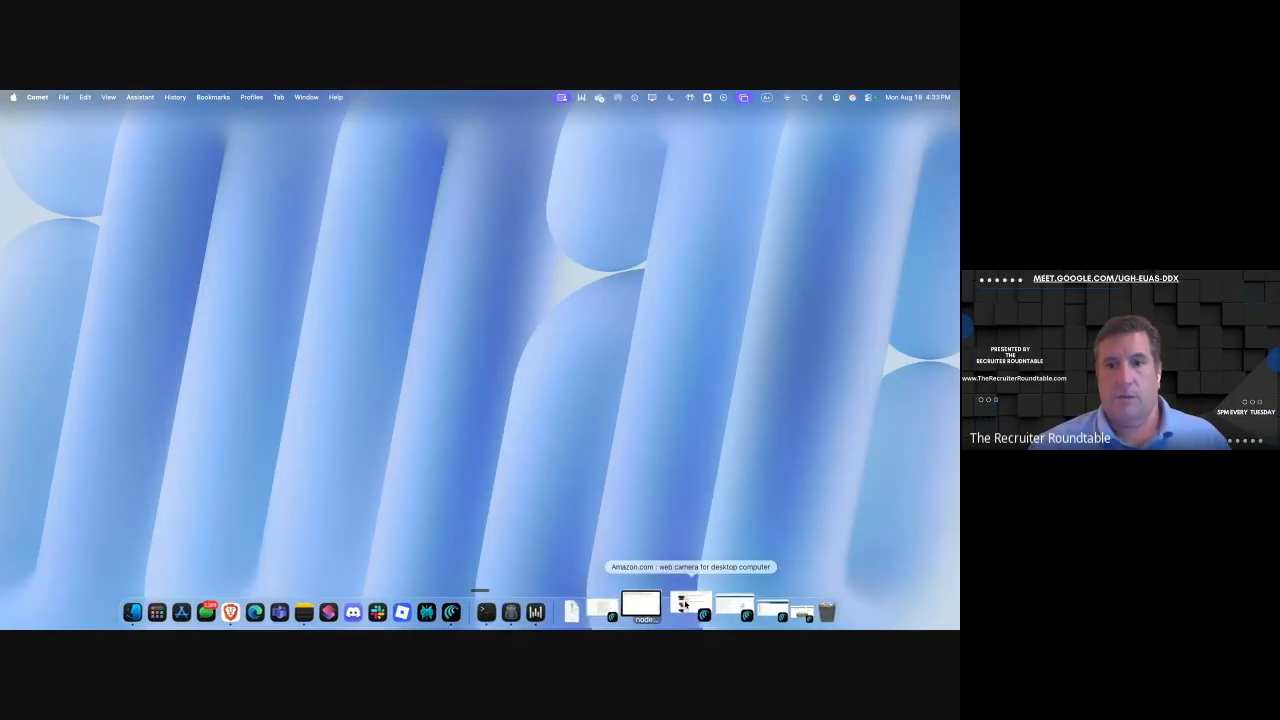
pyautogui.click(684, 603)
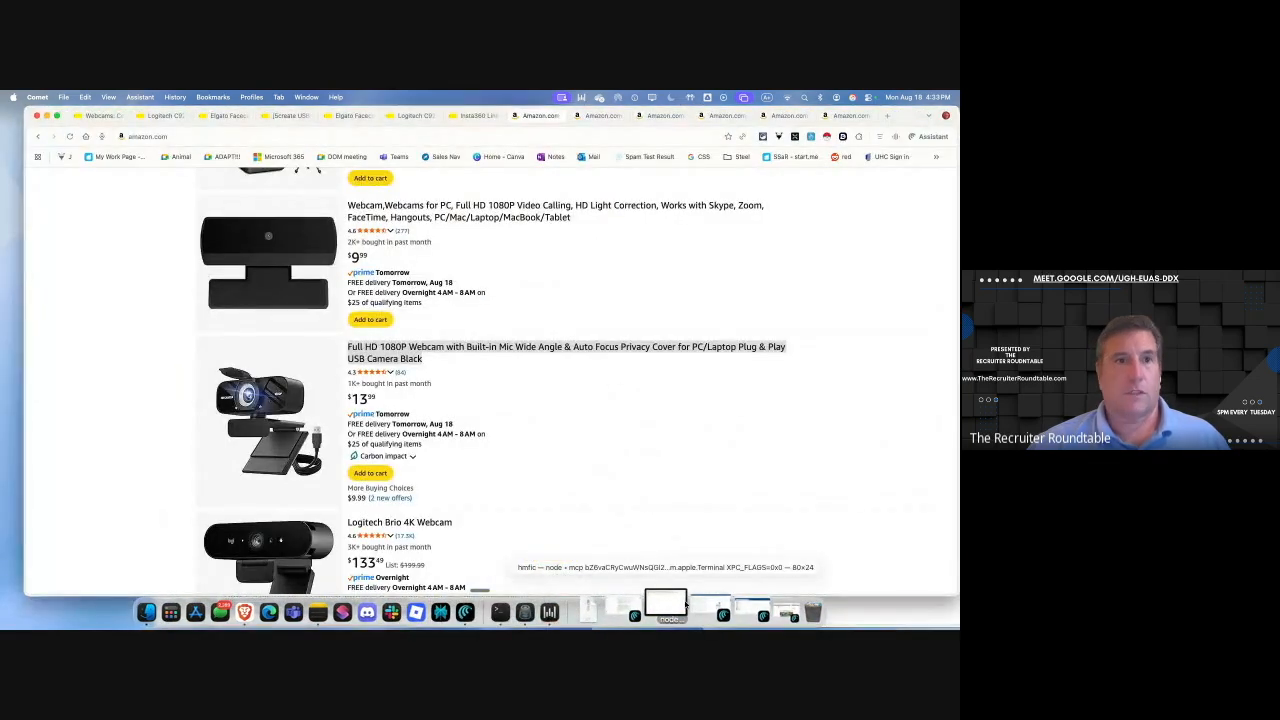
pyautogui.click(46, 116)
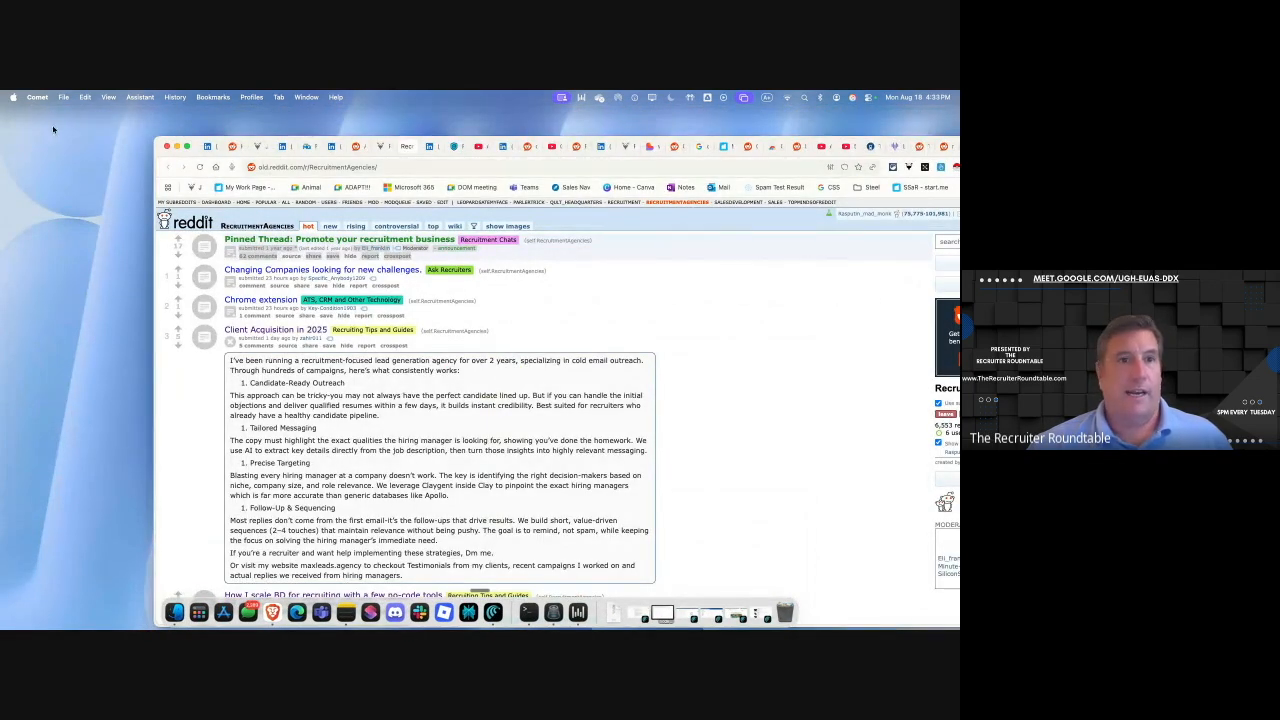
pyautogui.moveTo(201, 141); pyautogui.dragTo(59, 104)
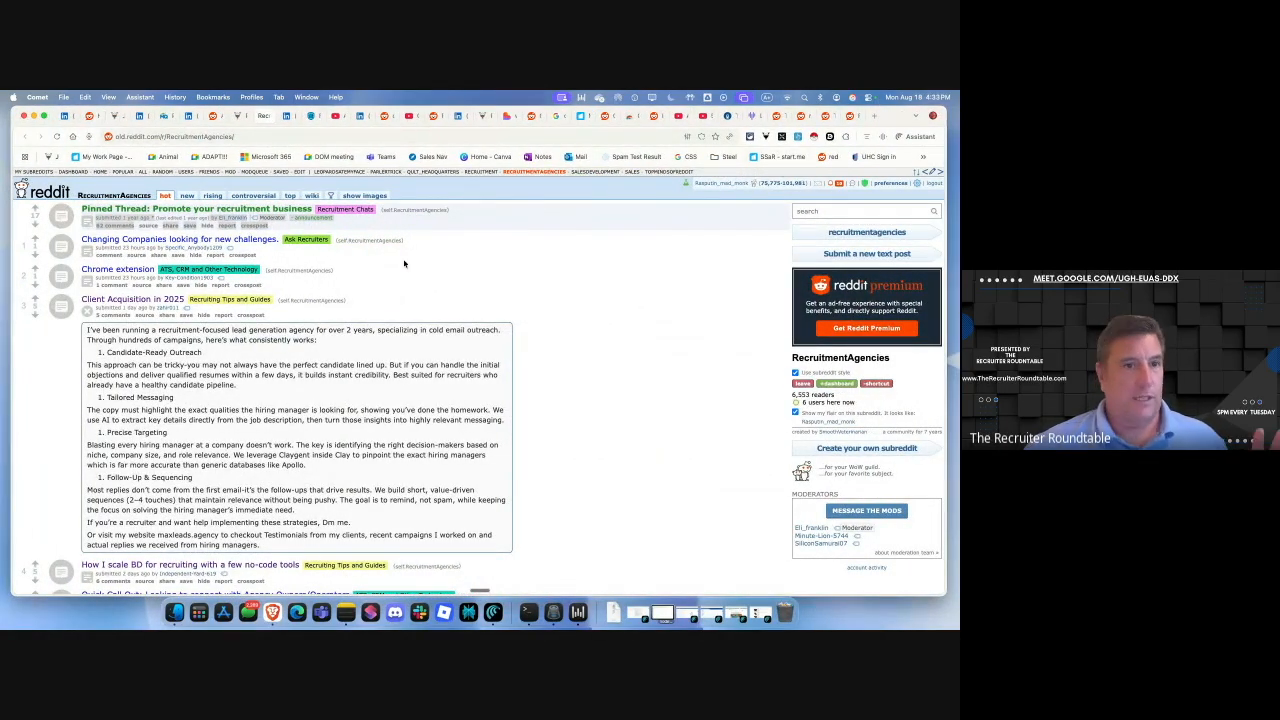
pyautogui.click(912, 136)
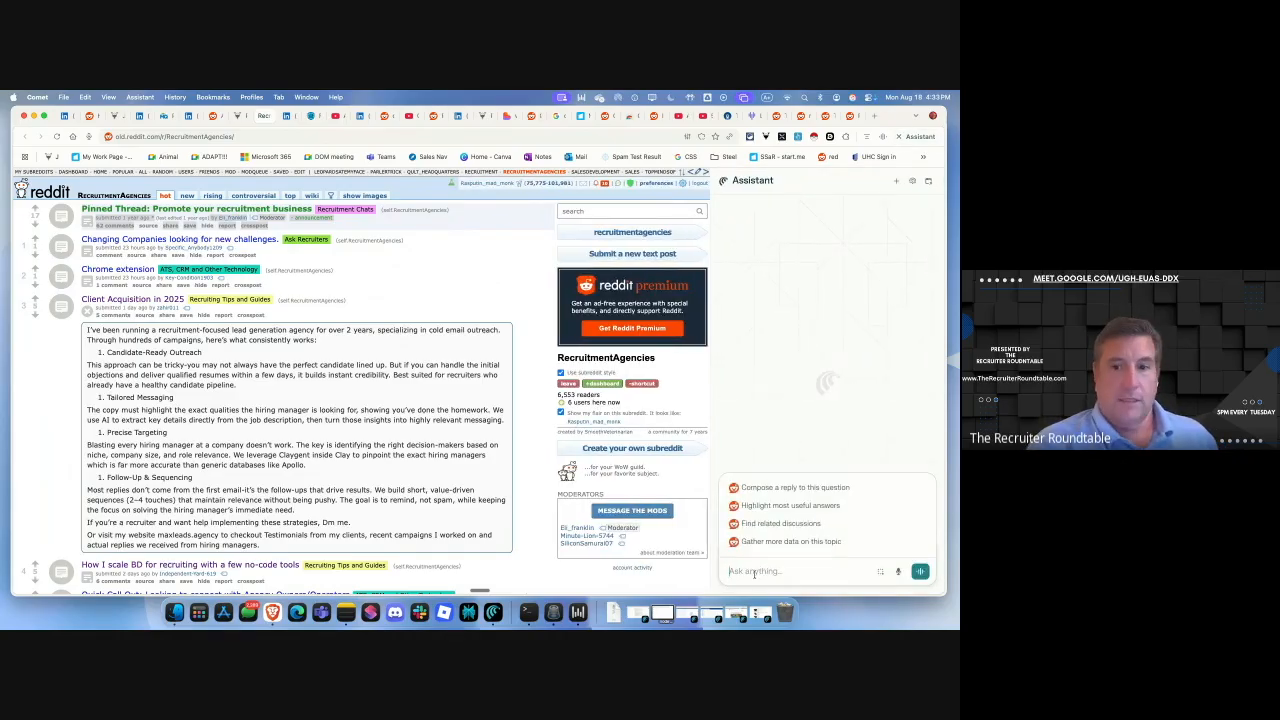
# Ask the Assistant to 'group these tabs for me, organize these tabs'.
pyautogui.write('group these')
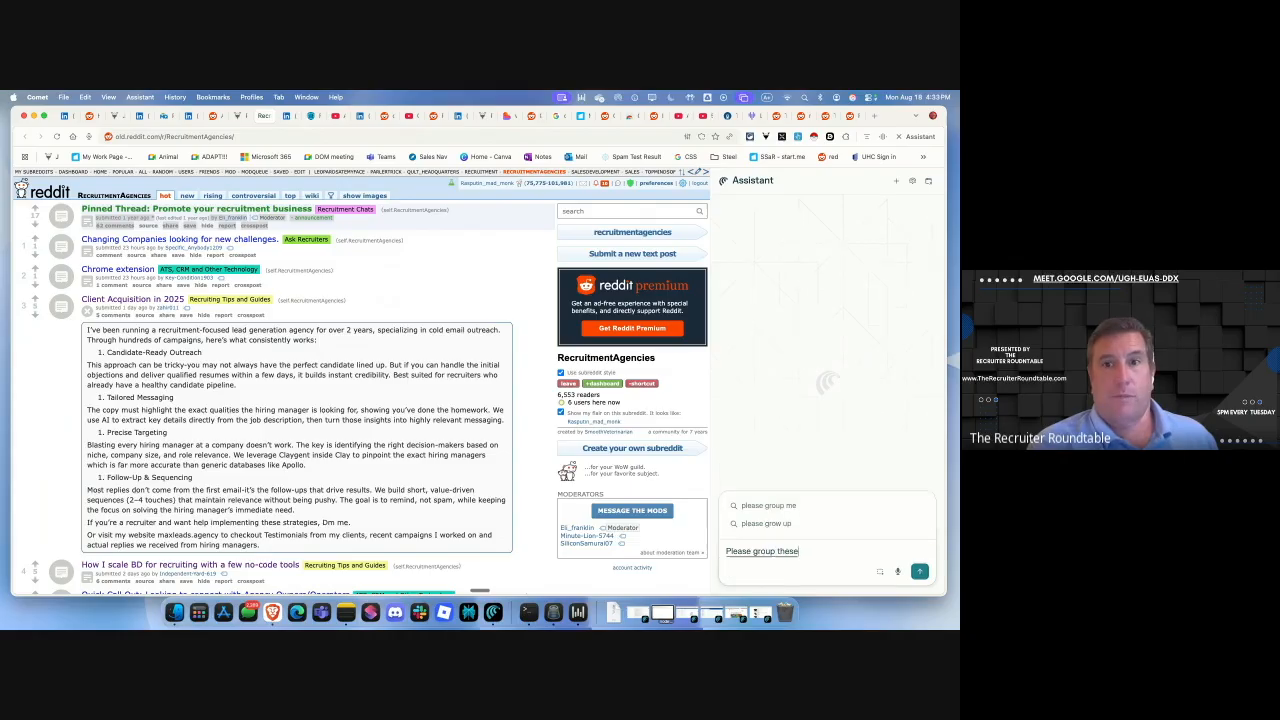
pyautogui.write(' tabs for me, organize these tabs')
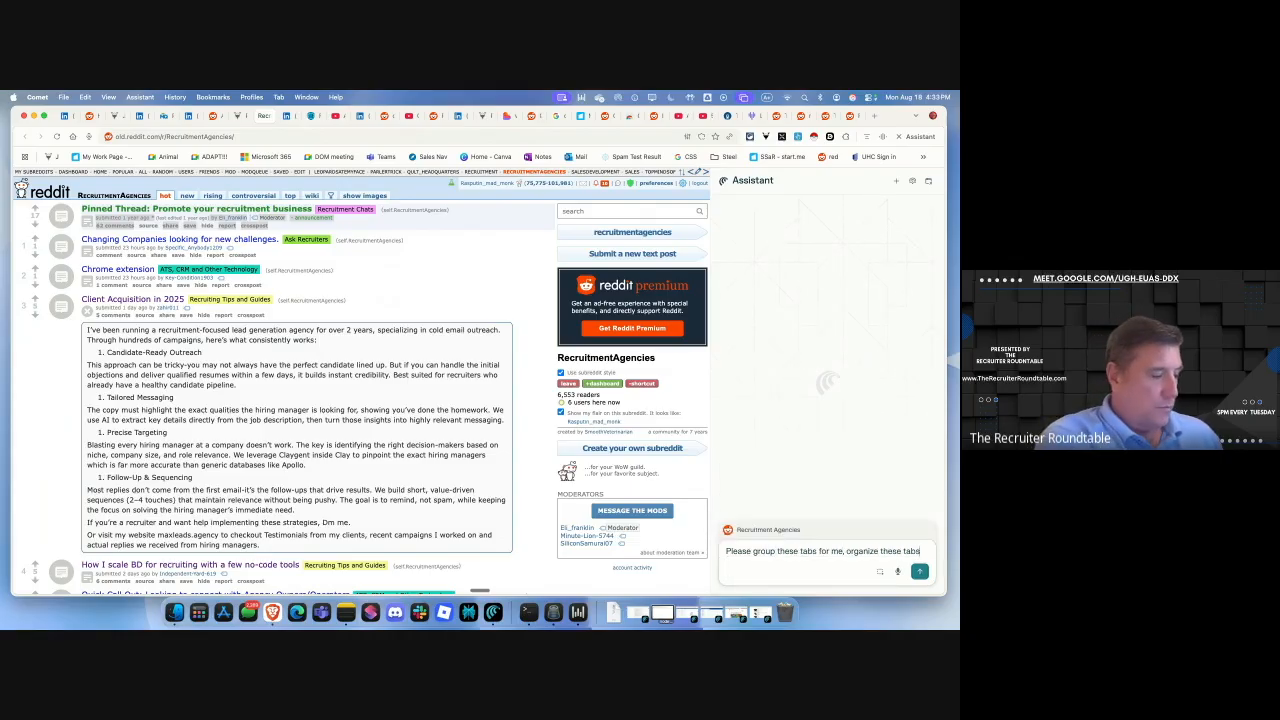
pyautogui.press('Return')
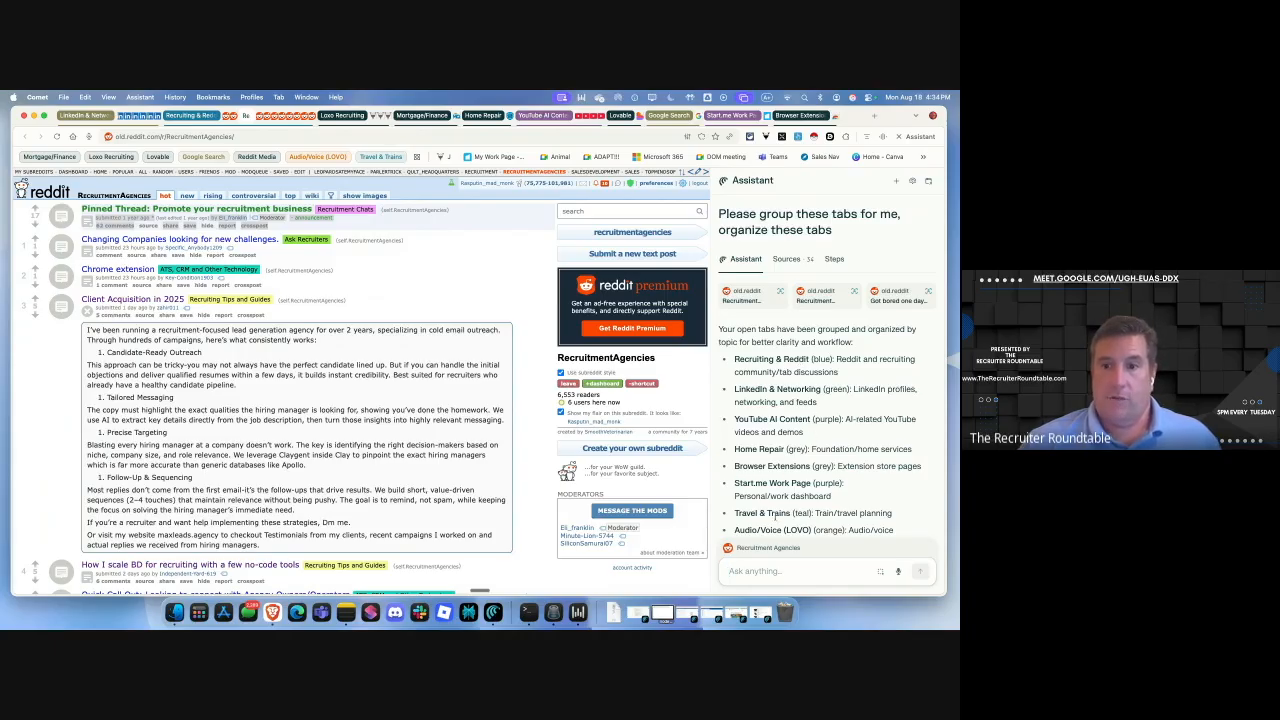
# Collapse the LinkedIn & Networking, Loxo Recruiting and Recruiting & Reddit tab groups.
pyautogui.click(80, 116)
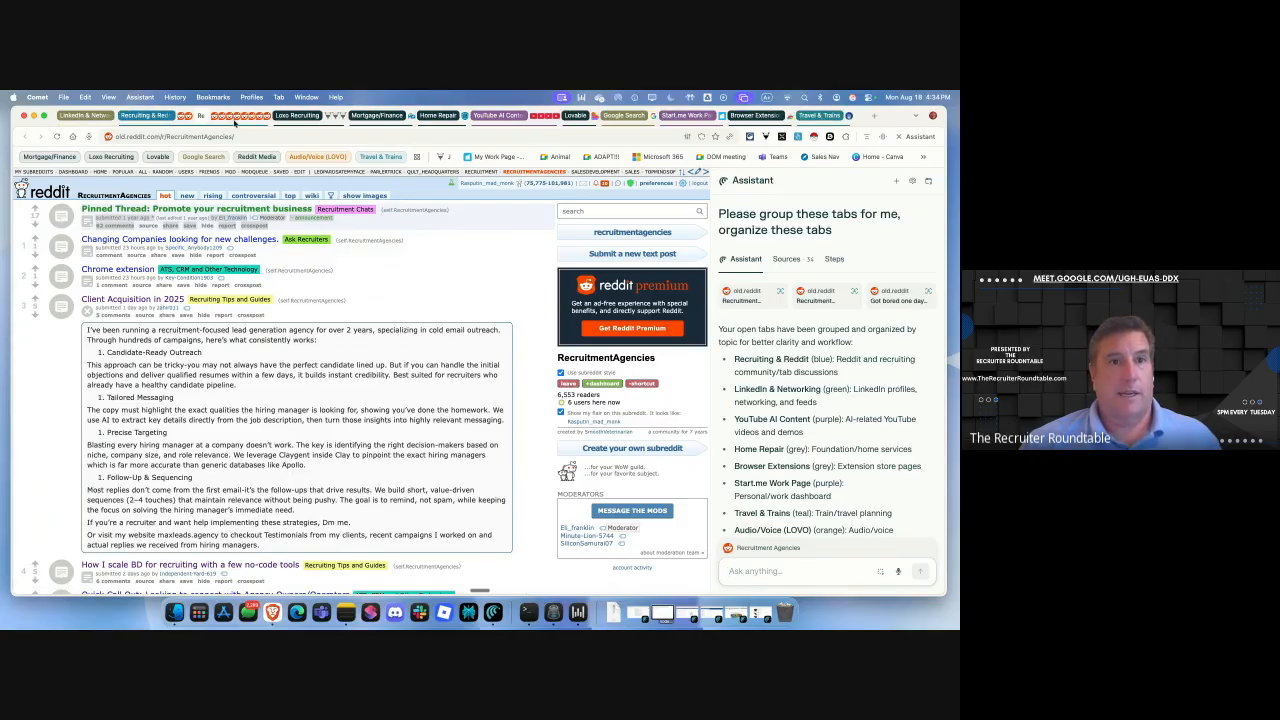
pyautogui.click(285, 116)
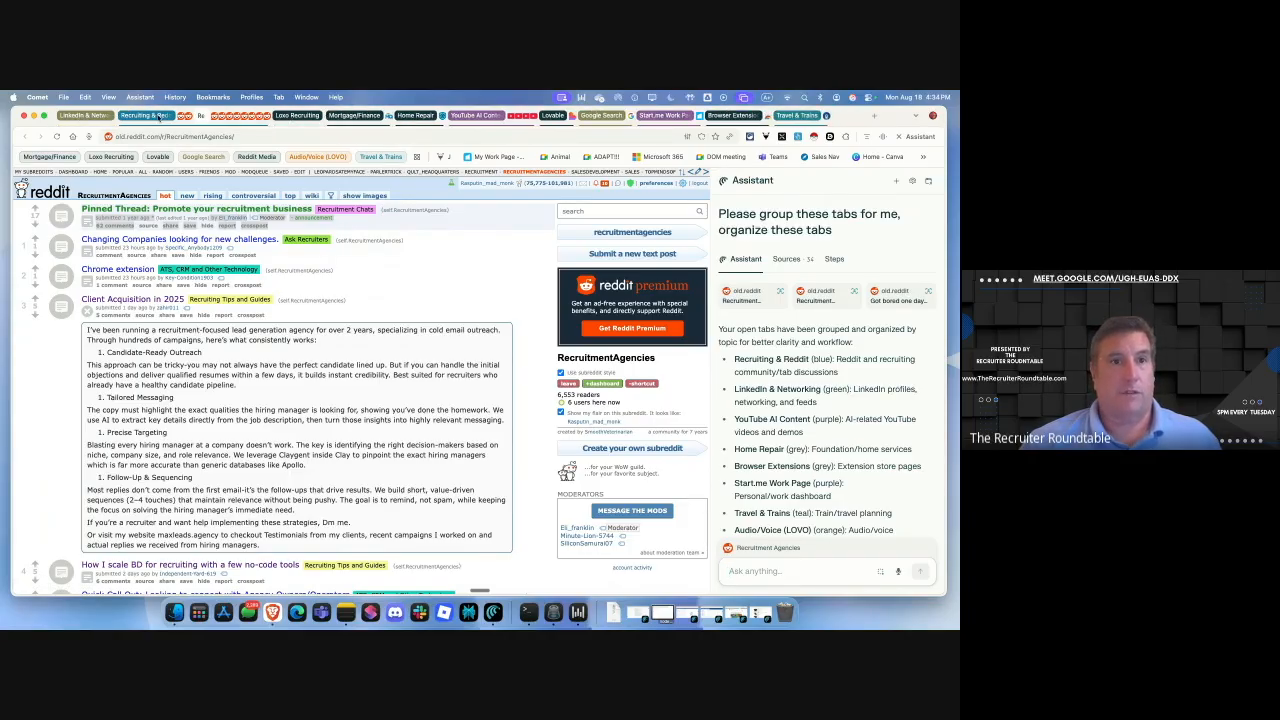
pyautogui.click(160, 117)
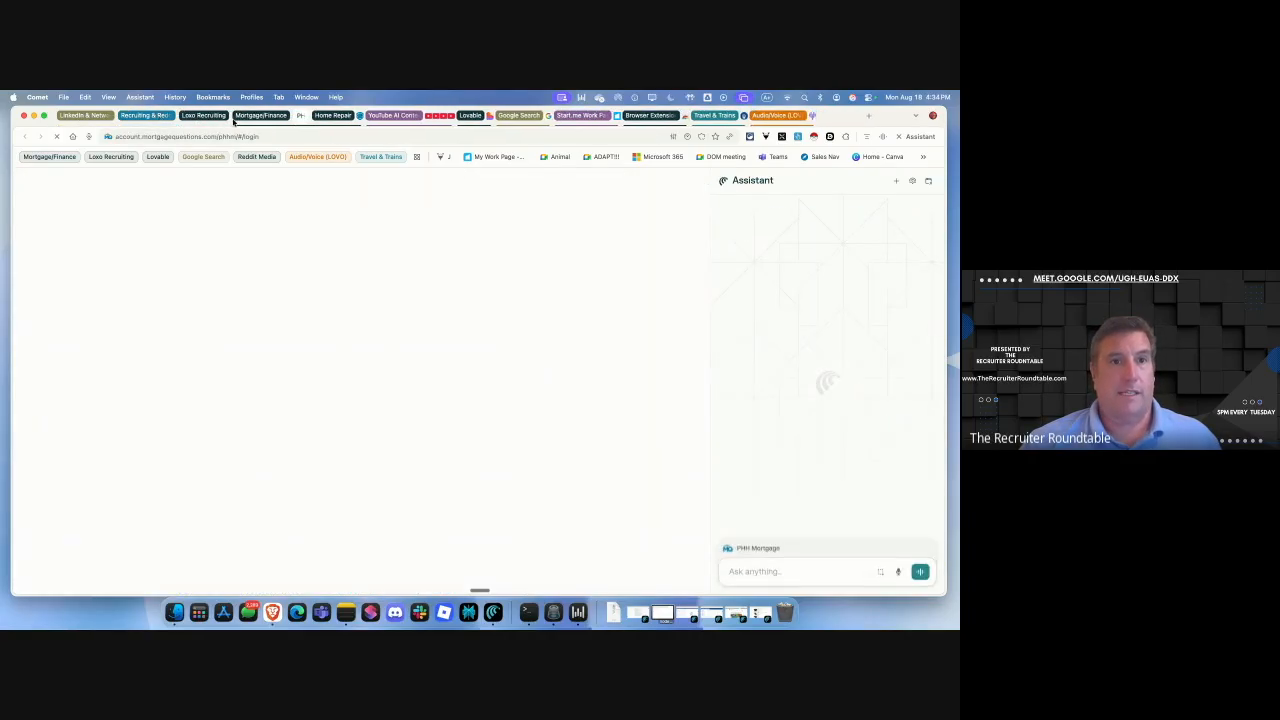
# Browse the YouTube, Lovable, Google, Start.me, OneTab, LOVO and Reddit tabs, ending on the new-tab page.
pyautogui.click(378, 116)
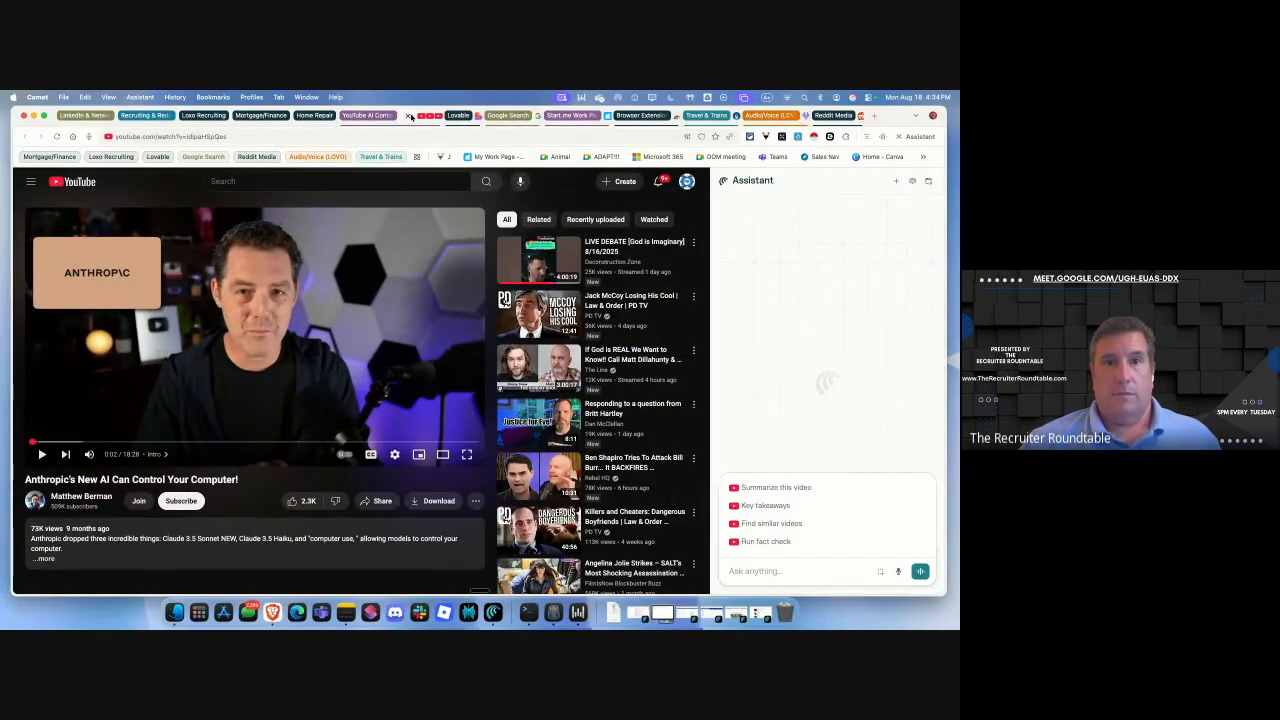
pyautogui.click(384, 117)
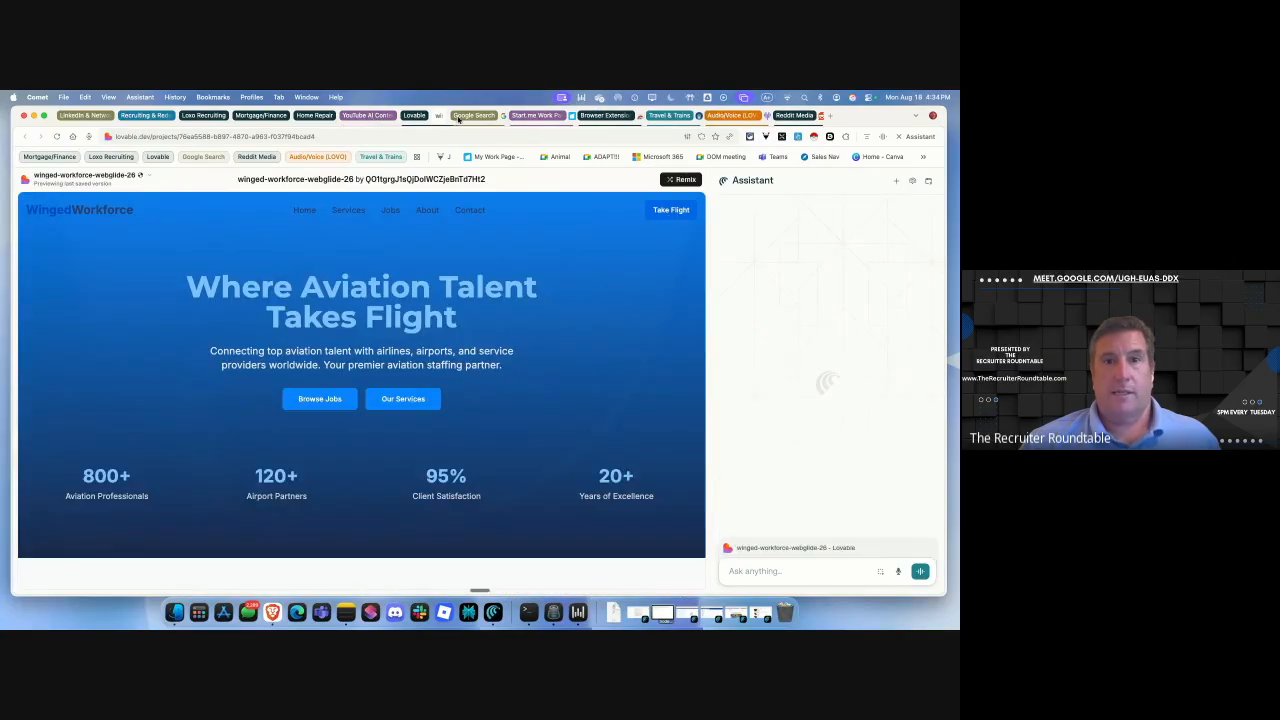
pyautogui.click(418, 117)
pyautogui.click(506, 117)
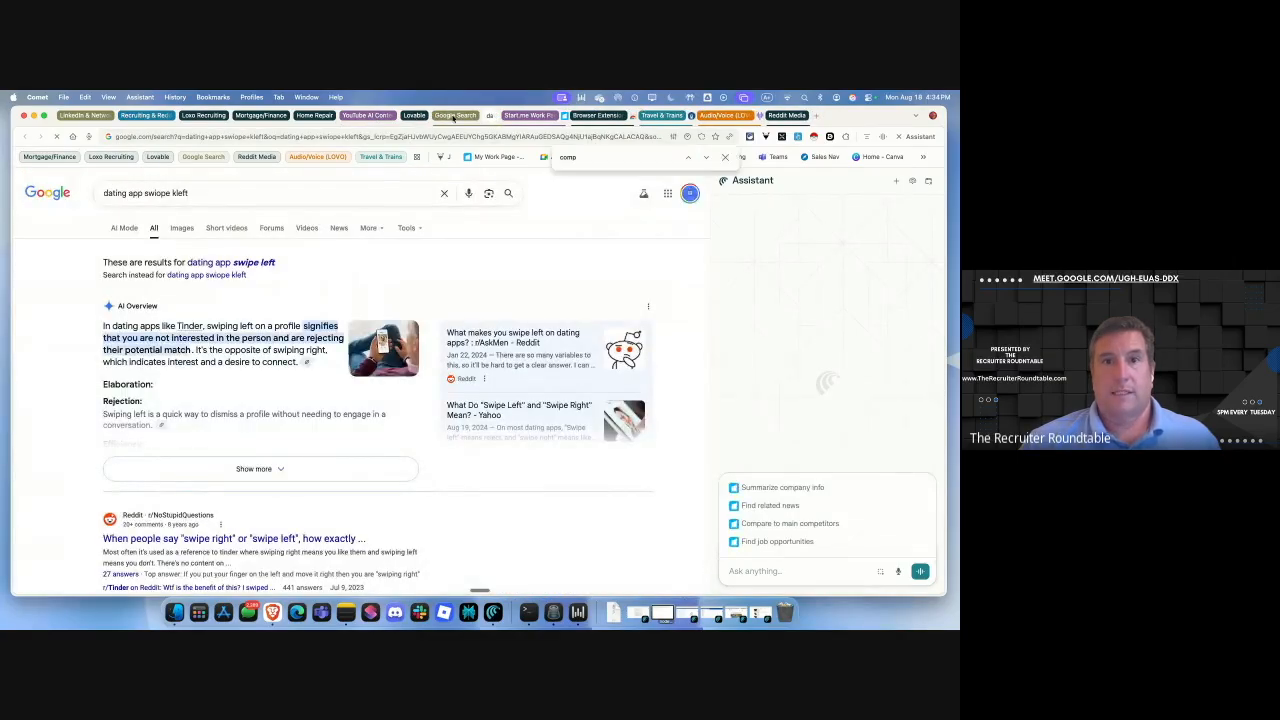
pyautogui.click(589, 117)
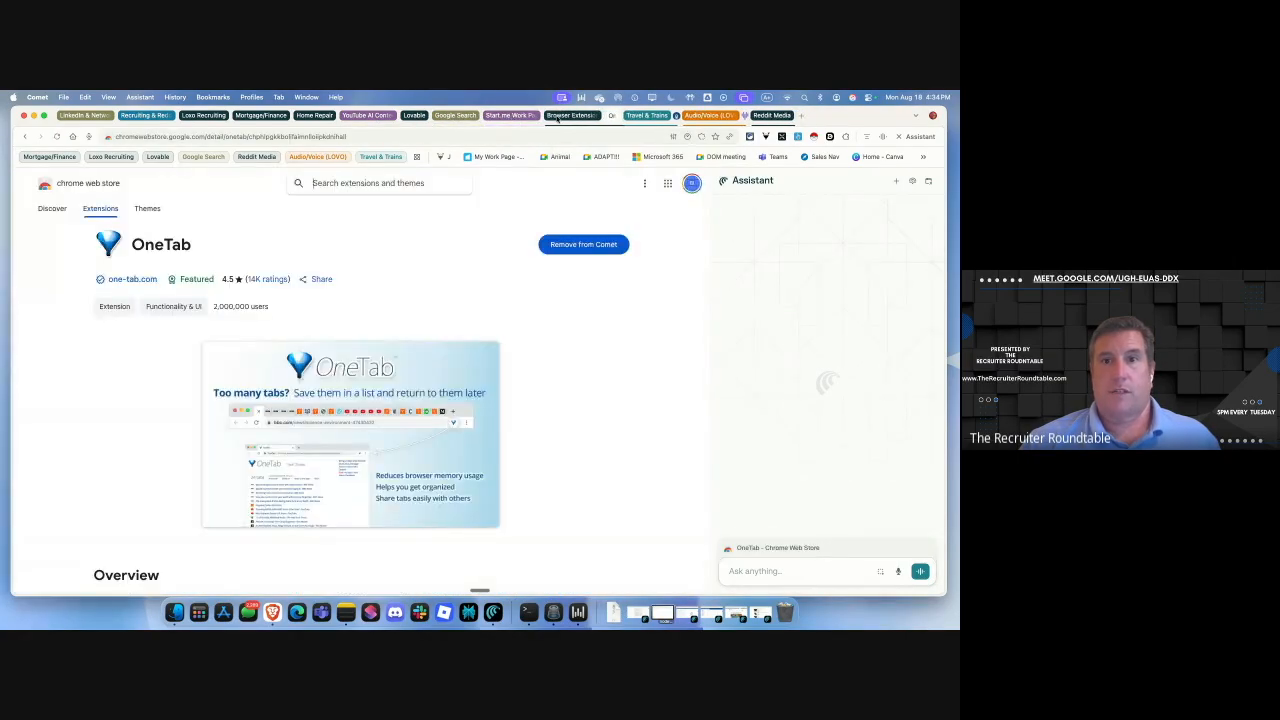
pyautogui.click(622, 117)
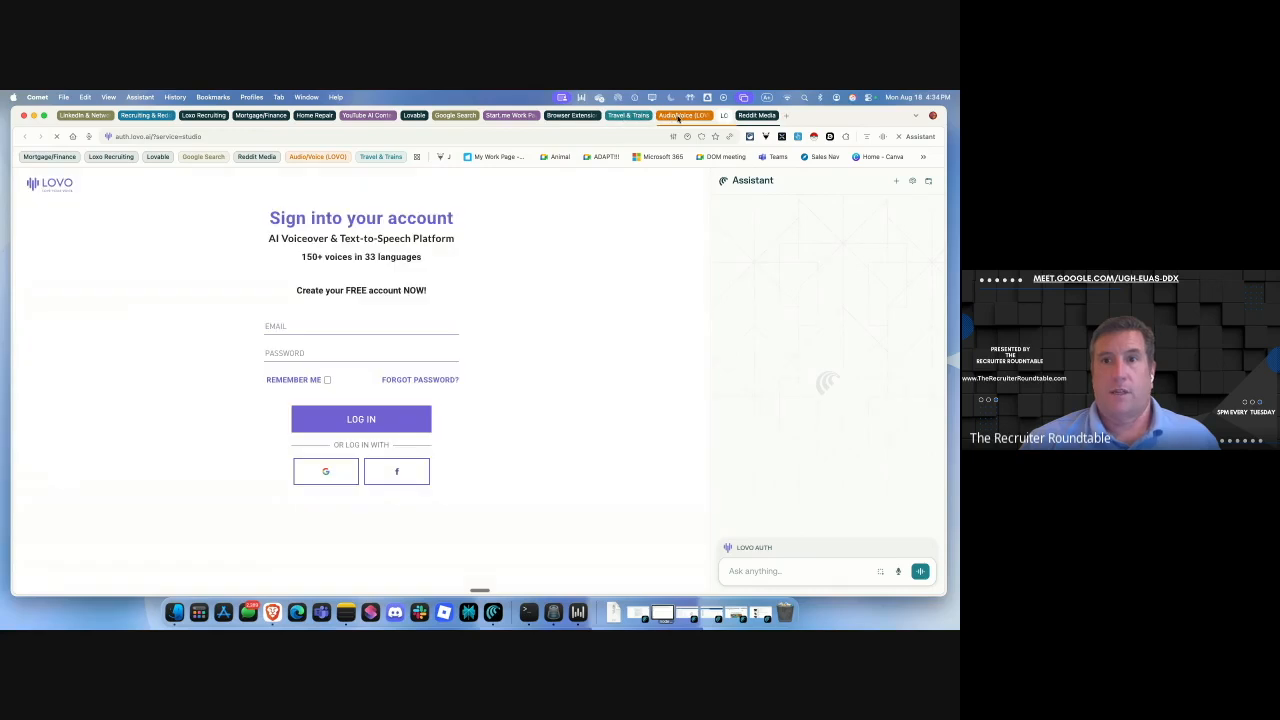
pyautogui.click(678, 116)
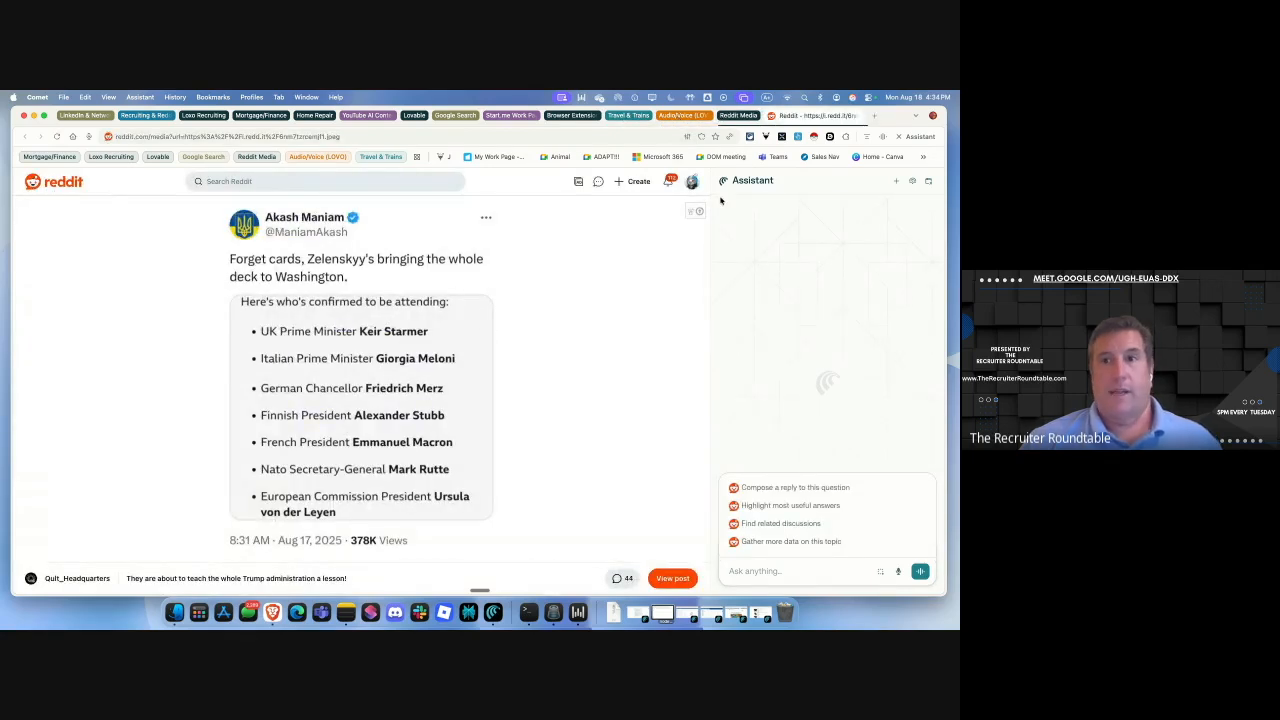
pyautogui.click(731, 117)
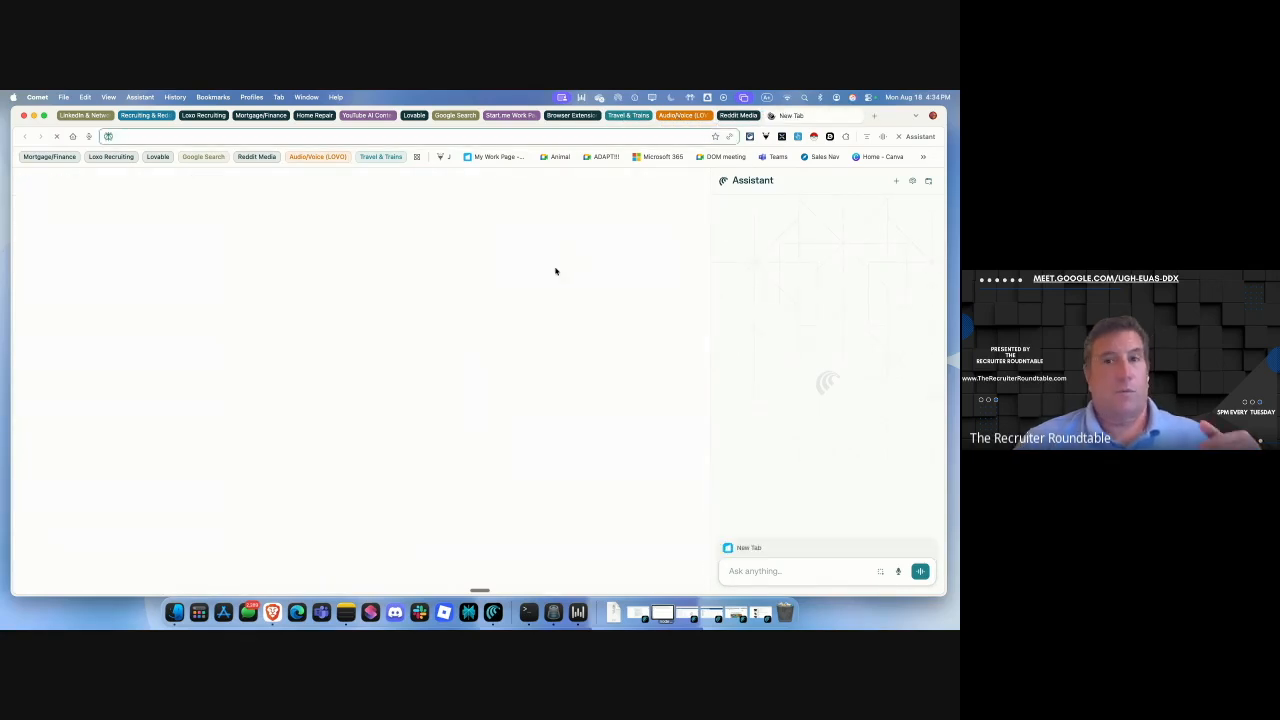
# Expand the LinkedIn group, view its profile, contact info and home feed tabs, then collapse it.
pyautogui.click(85, 115)
pyautogui.click(125, 117)
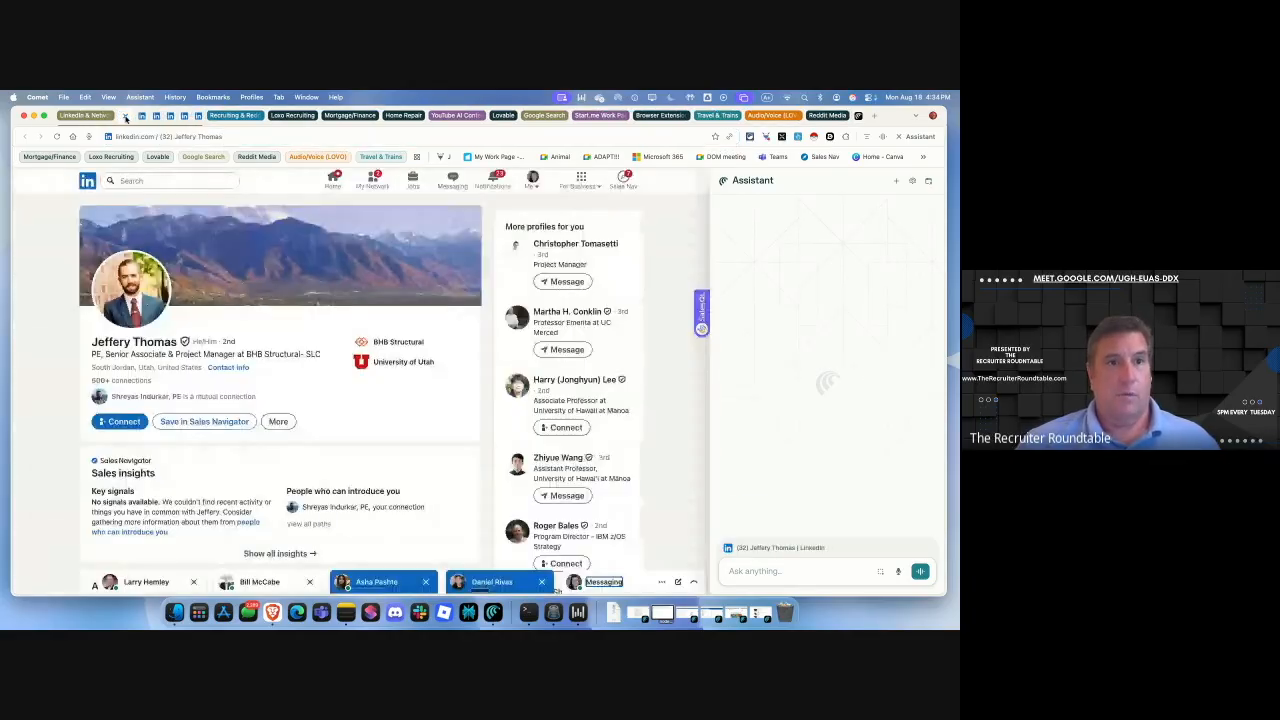
pyautogui.click(150, 117)
pyautogui.click(155, 117)
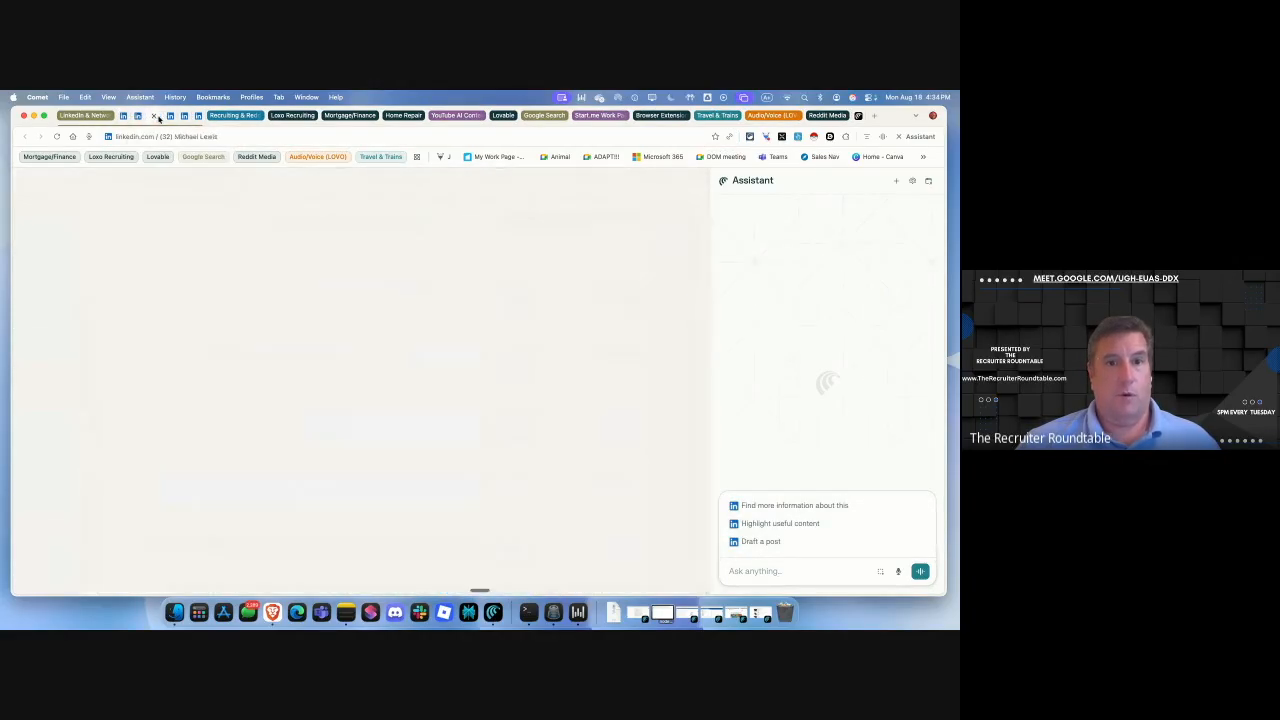
pyautogui.click(184, 117)
pyautogui.click(192, 117)
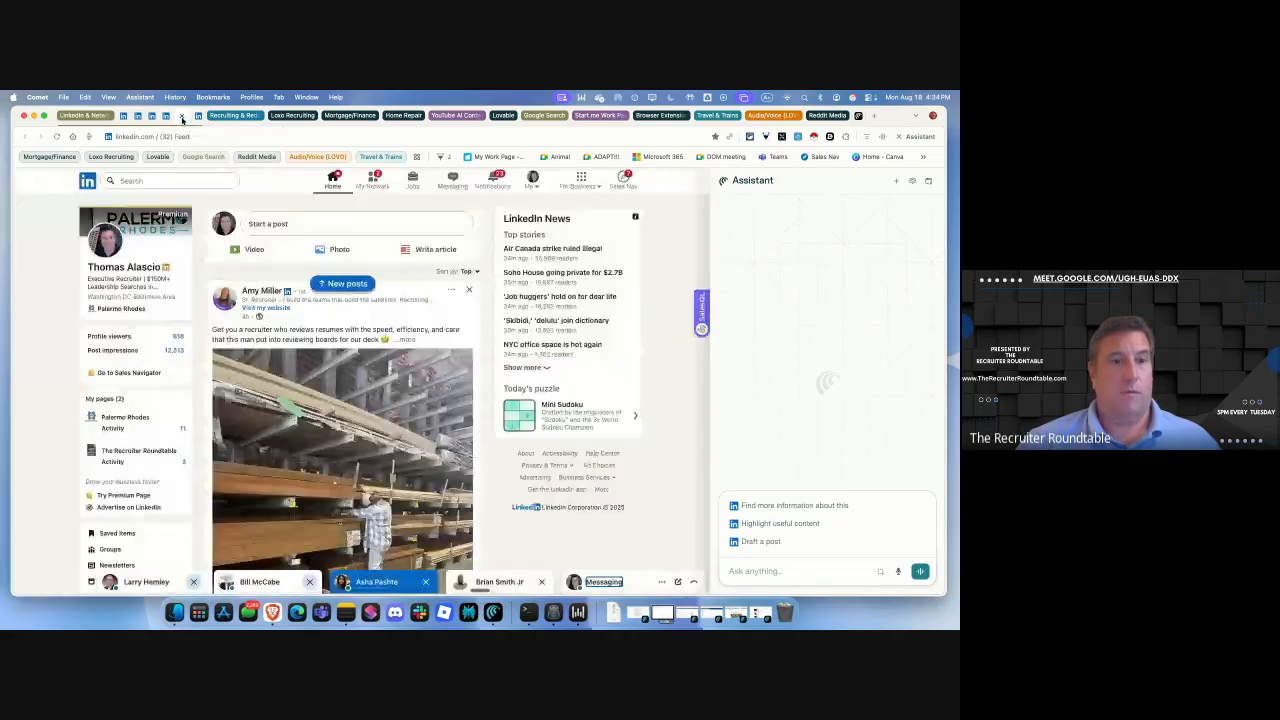
pyautogui.click(198, 117)
pyautogui.click(100, 116)
# Review the Recruiting & Reddit group's post tabs, collapse it, and choose to delete the group.
pyautogui.click(168, 115)
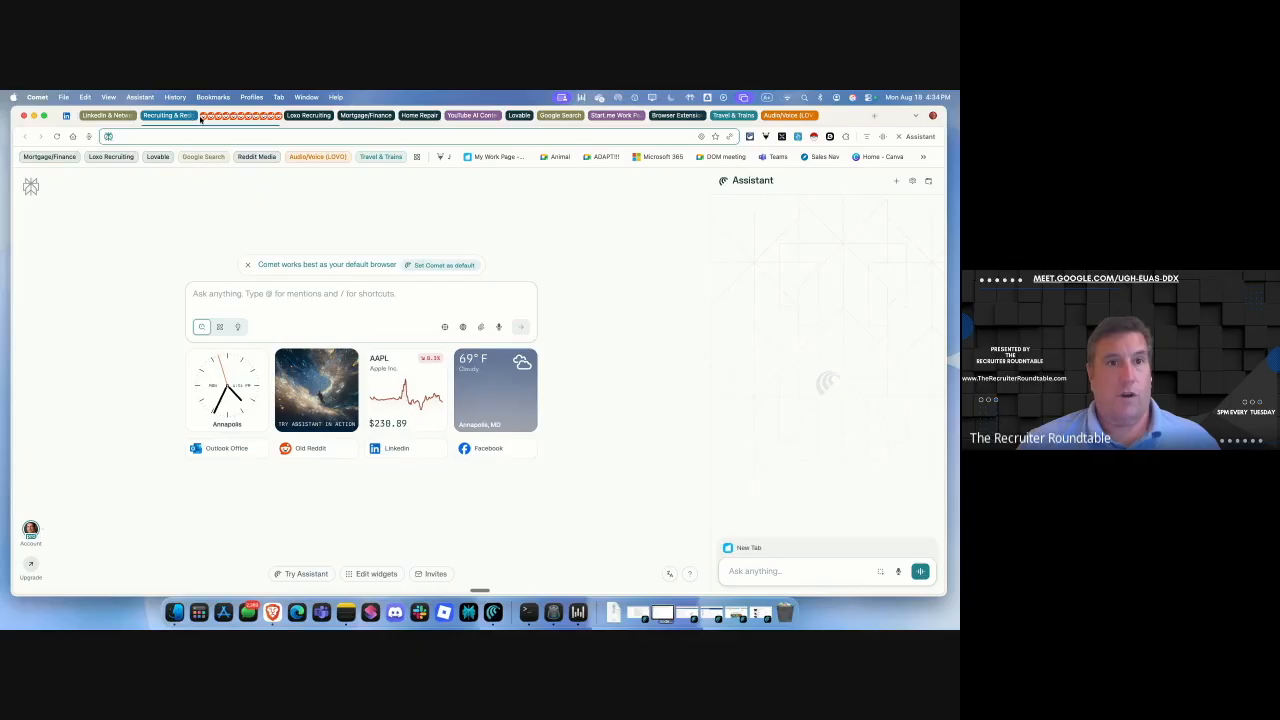
pyautogui.click(204, 117)
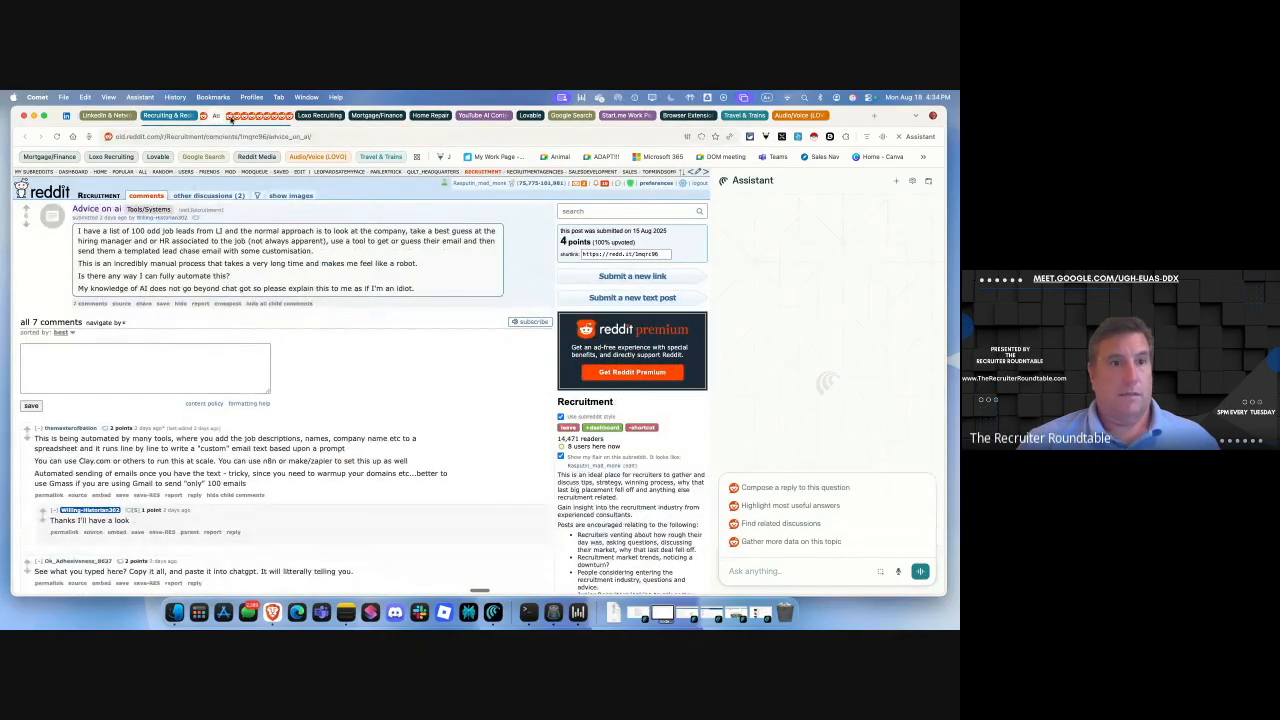
pyautogui.click(240, 117)
pyautogui.click(249, 118)
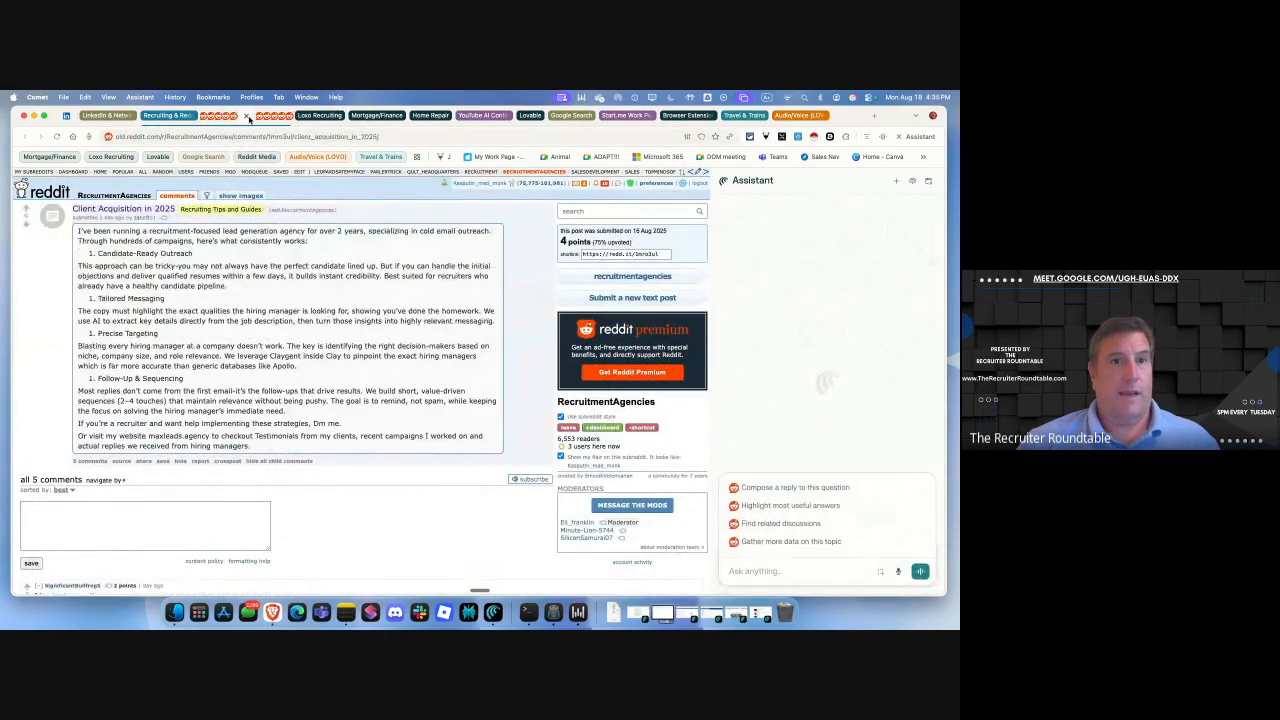
pyautogui.click(262, 118)
pyautogui.click(274, 118)
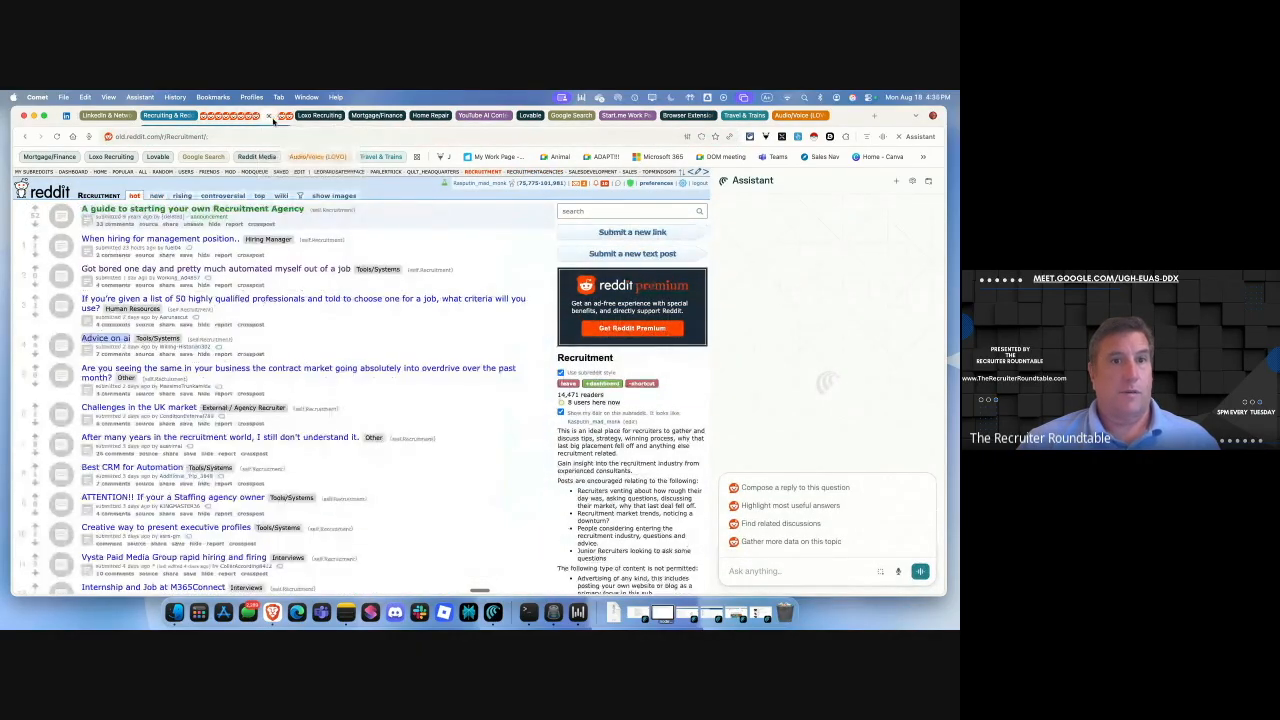
pyautogui.click(287, 118)
pyautogui.click(184, 117)
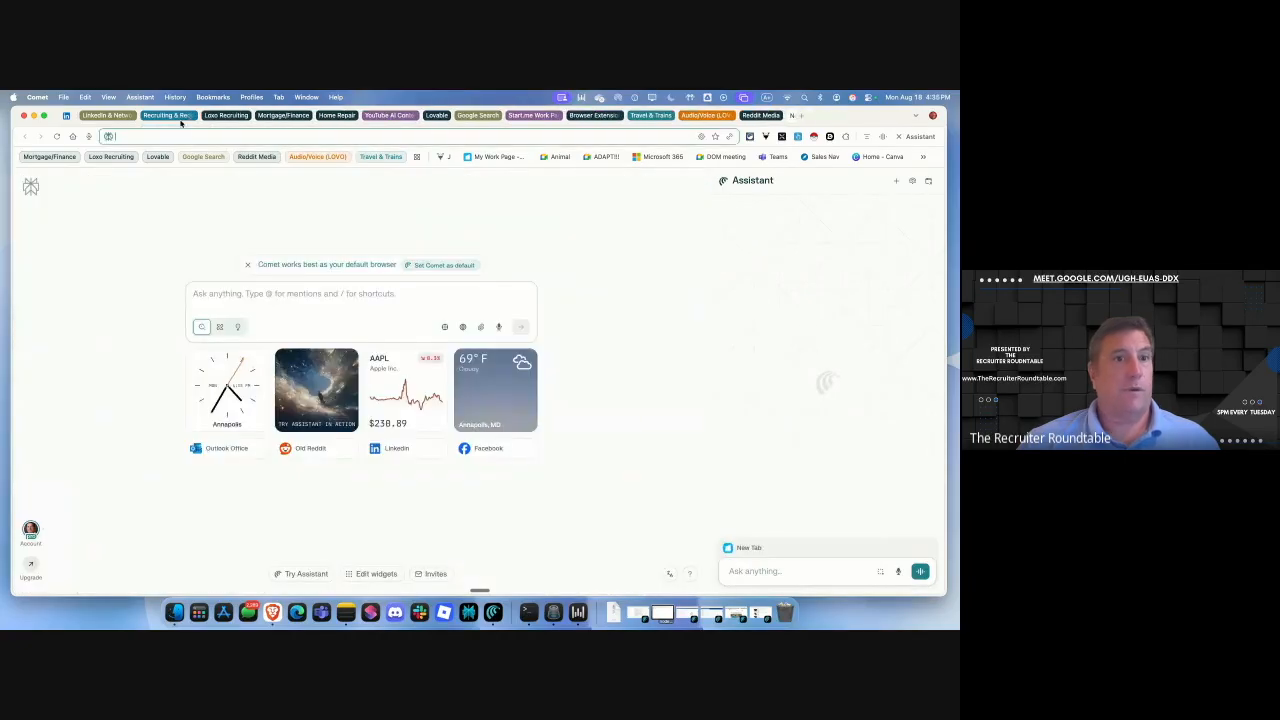
pyautogui.rightClick(167, 116)
pyautogui.click(166, 267)
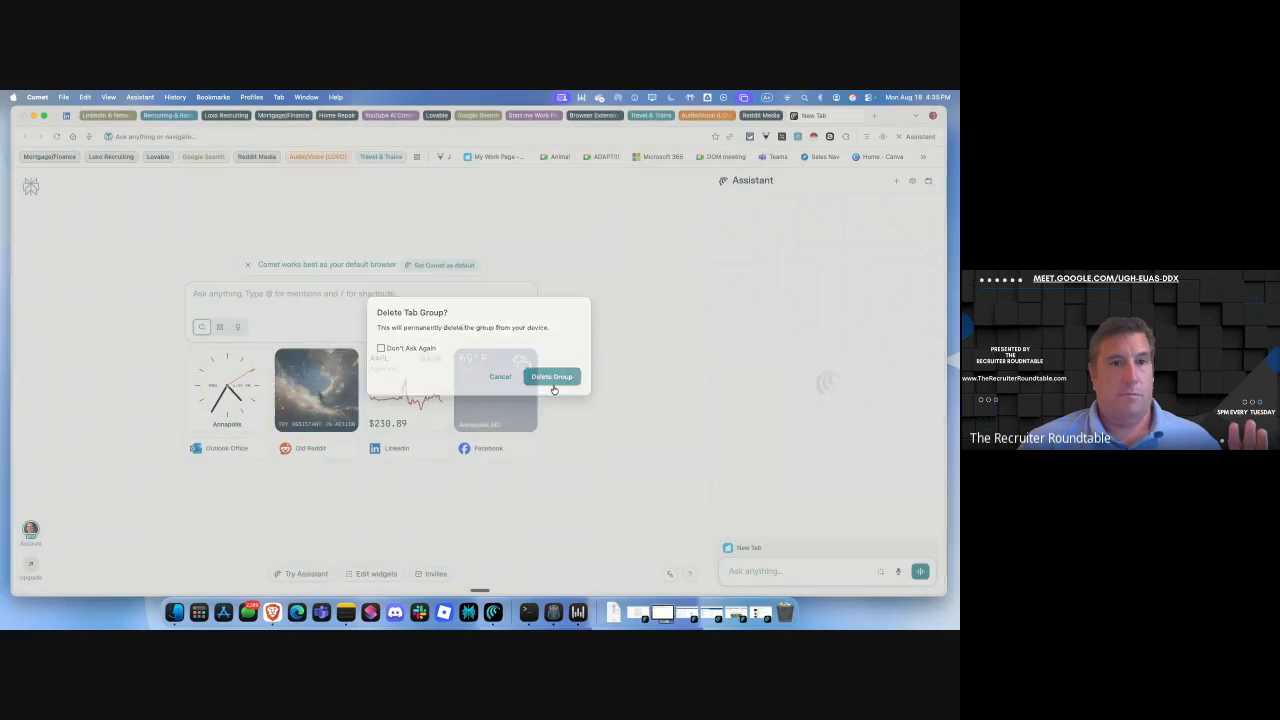
# Confirm deleting Recruiting & Reddit, then expand the Loxo Recruiting, Mortgage/Finance, Home Repair and YouTube AI groups.
pyautogui.click(552, 378)
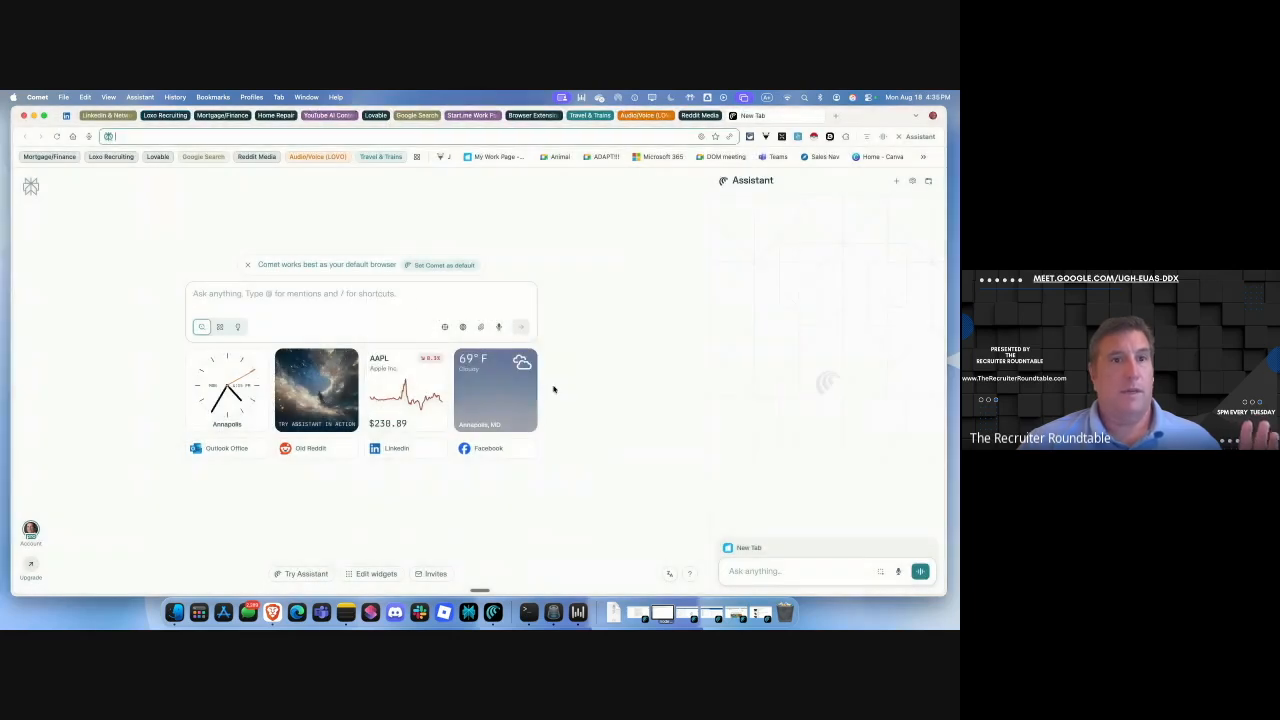
pyautogui.click(163, 116)
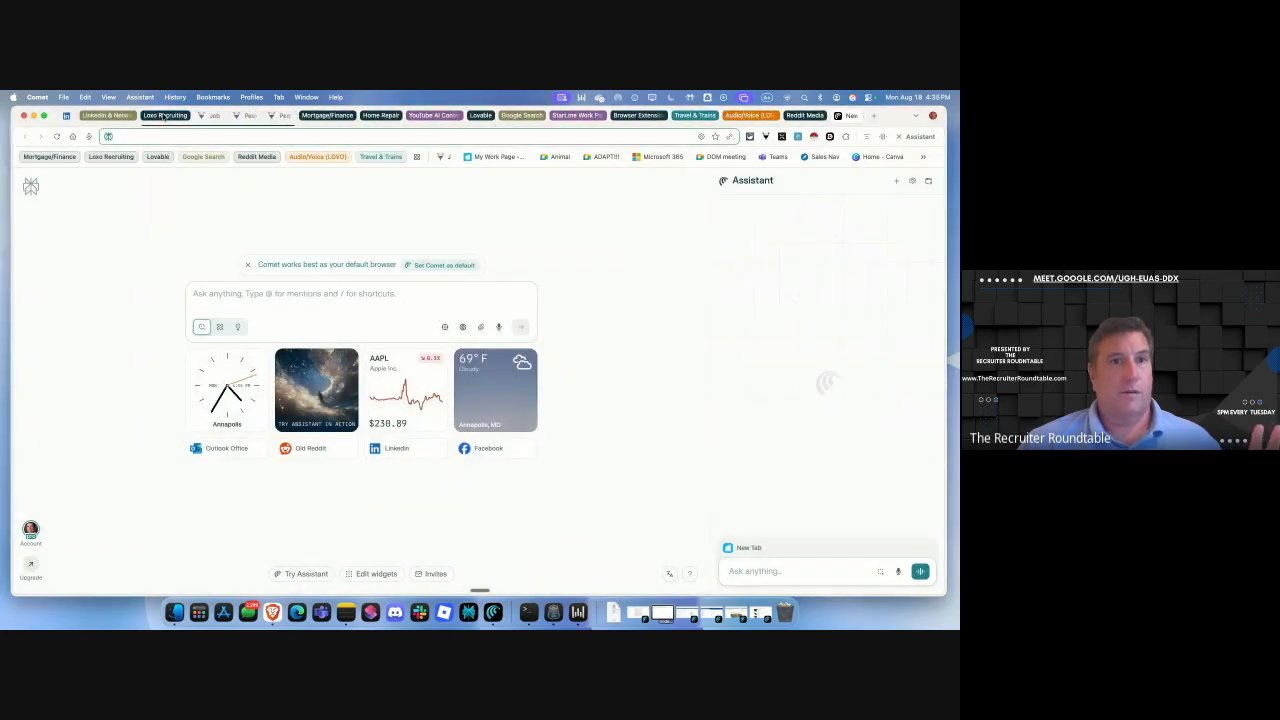
pyautogui.click(332, 116)
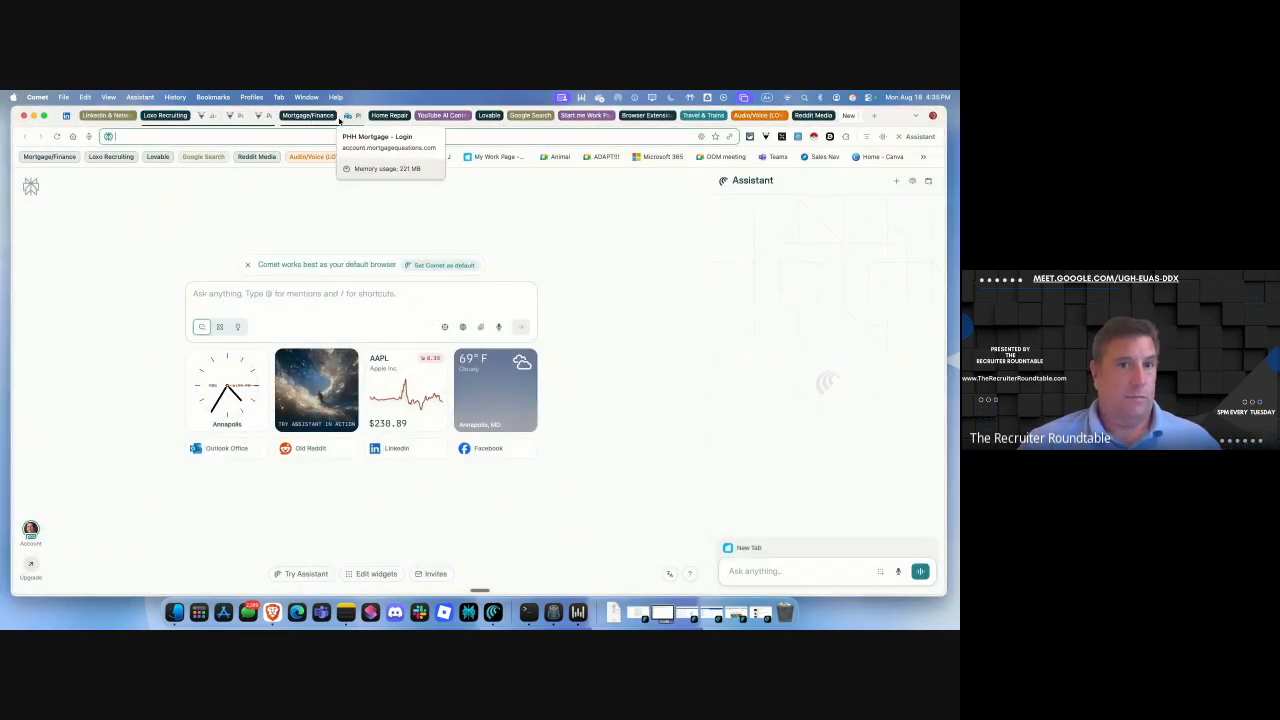
pyautogui.click(392, 116)
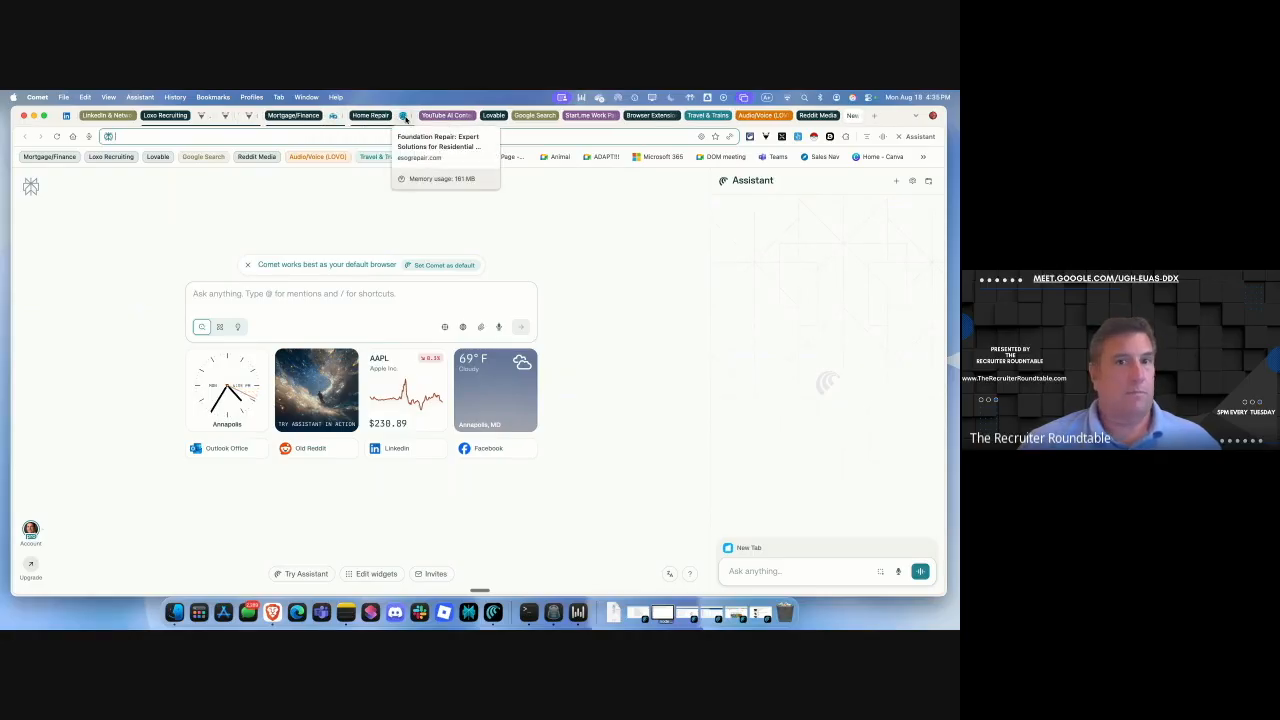
pyautogui.click(444, 116)
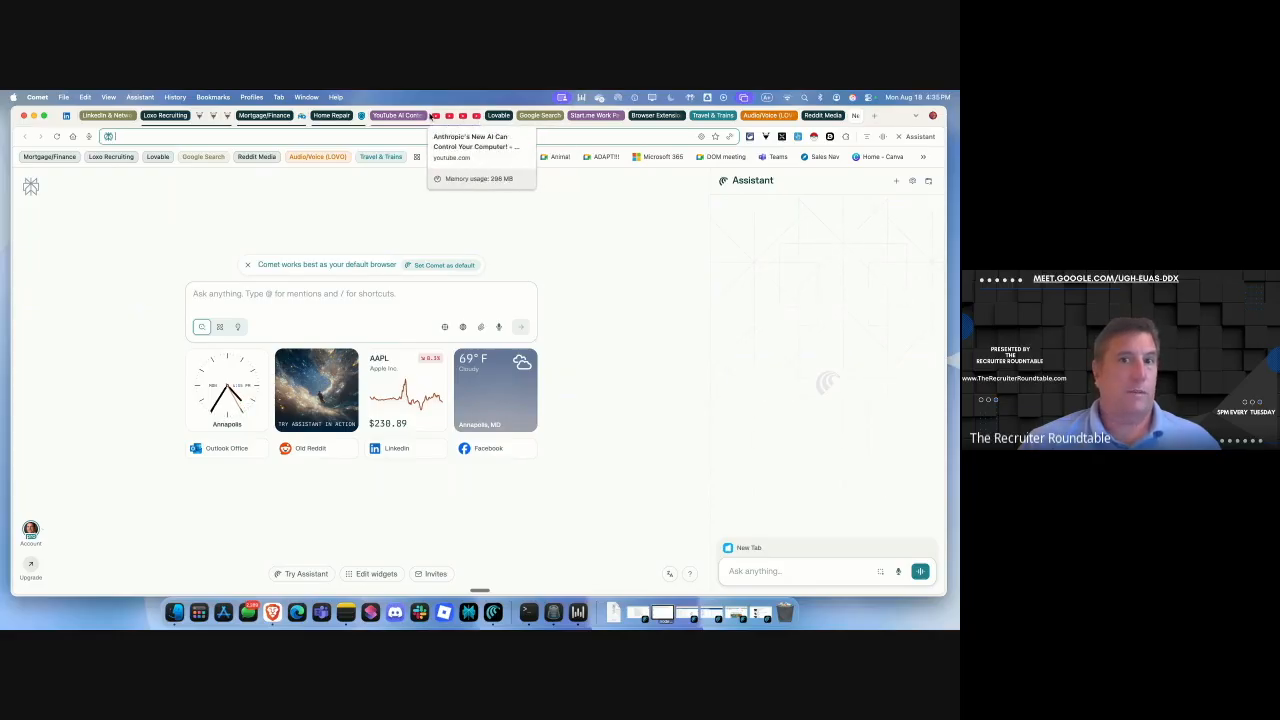
# Expand the Lovable, Start.me Work, extensions and Travel & Trains groups, then view the TrainGang map page.
pyautogui.click(499, 116)
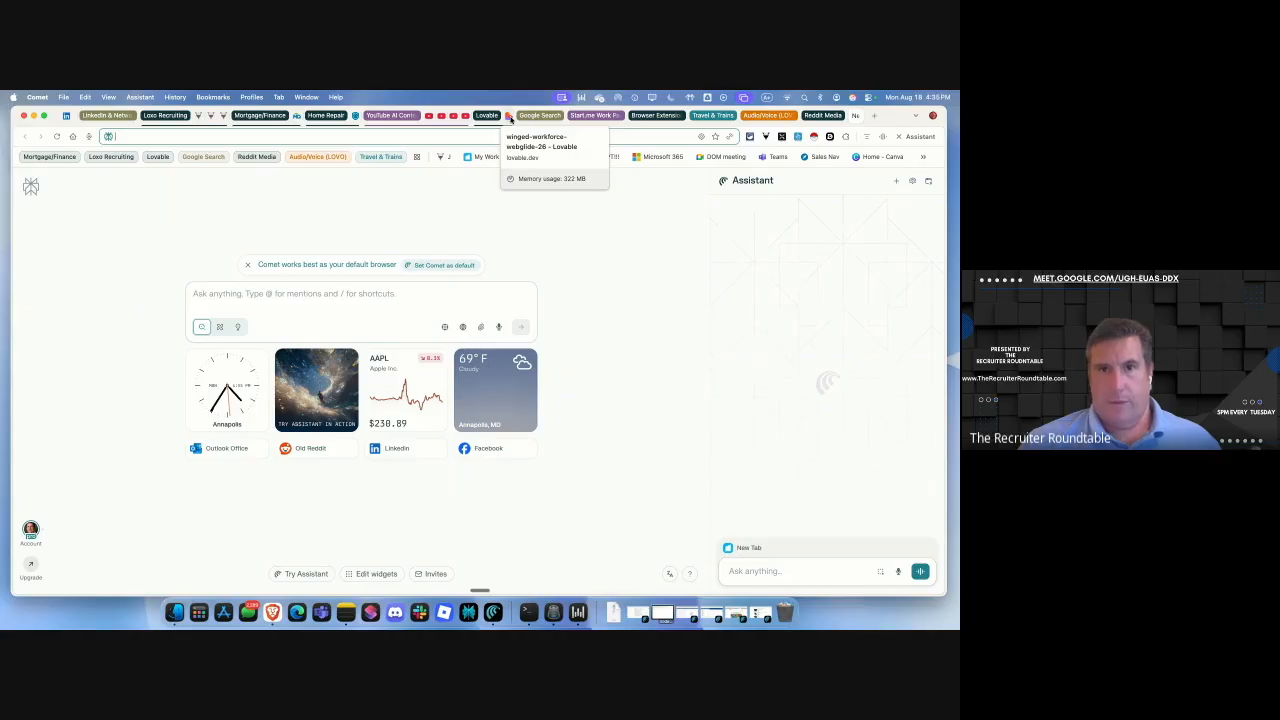
pyautogui.click(592, 116)
pyautogui.click(657, 118)
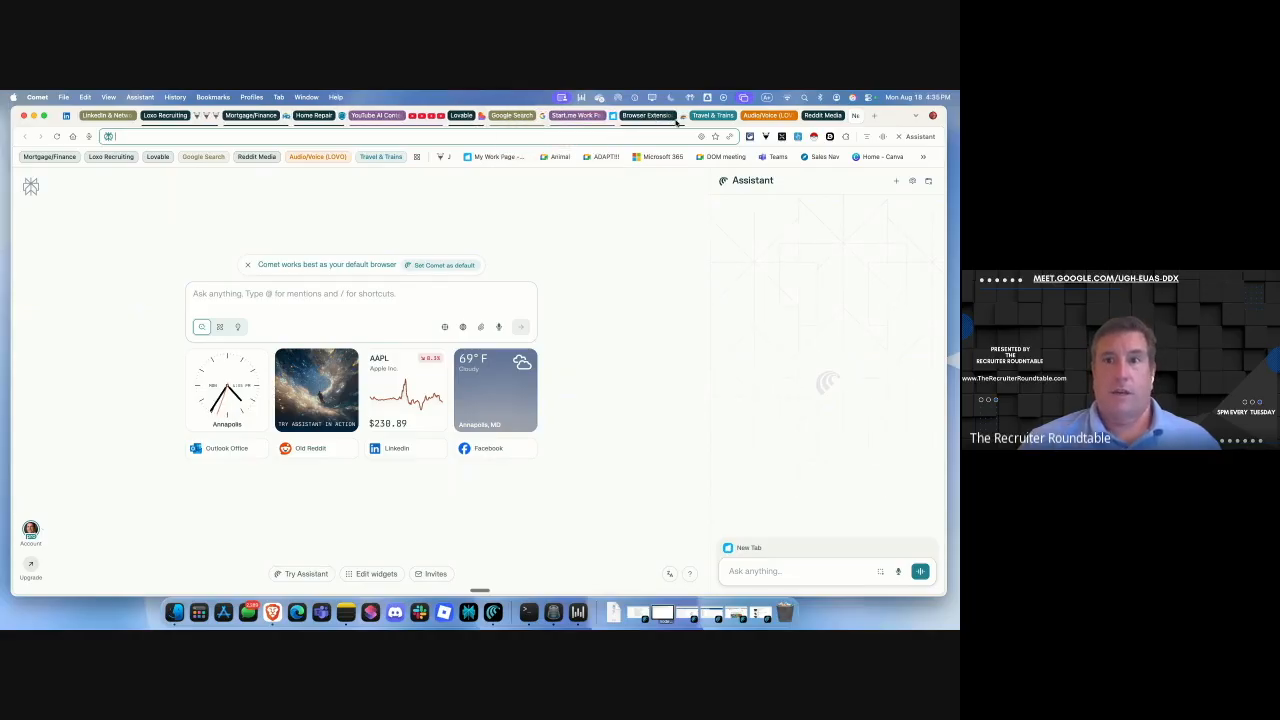
pyautogui.click(707, 116)
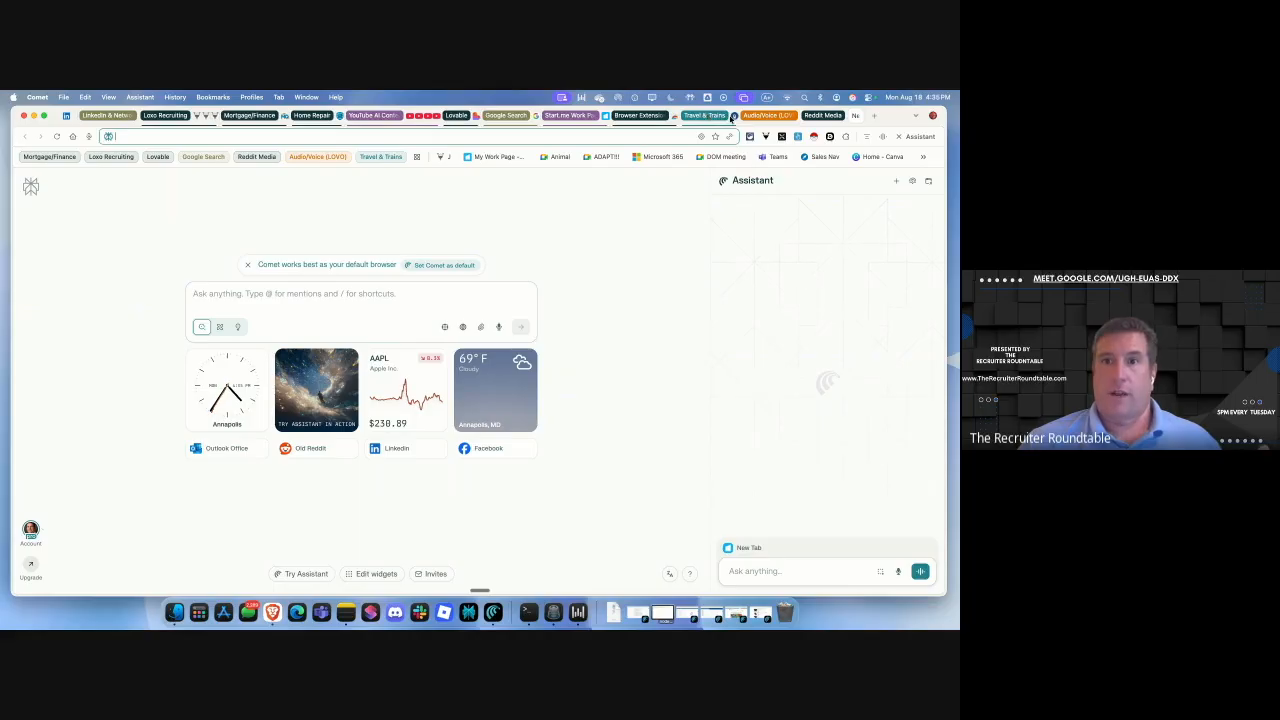
pyautogui.click(733, 117)
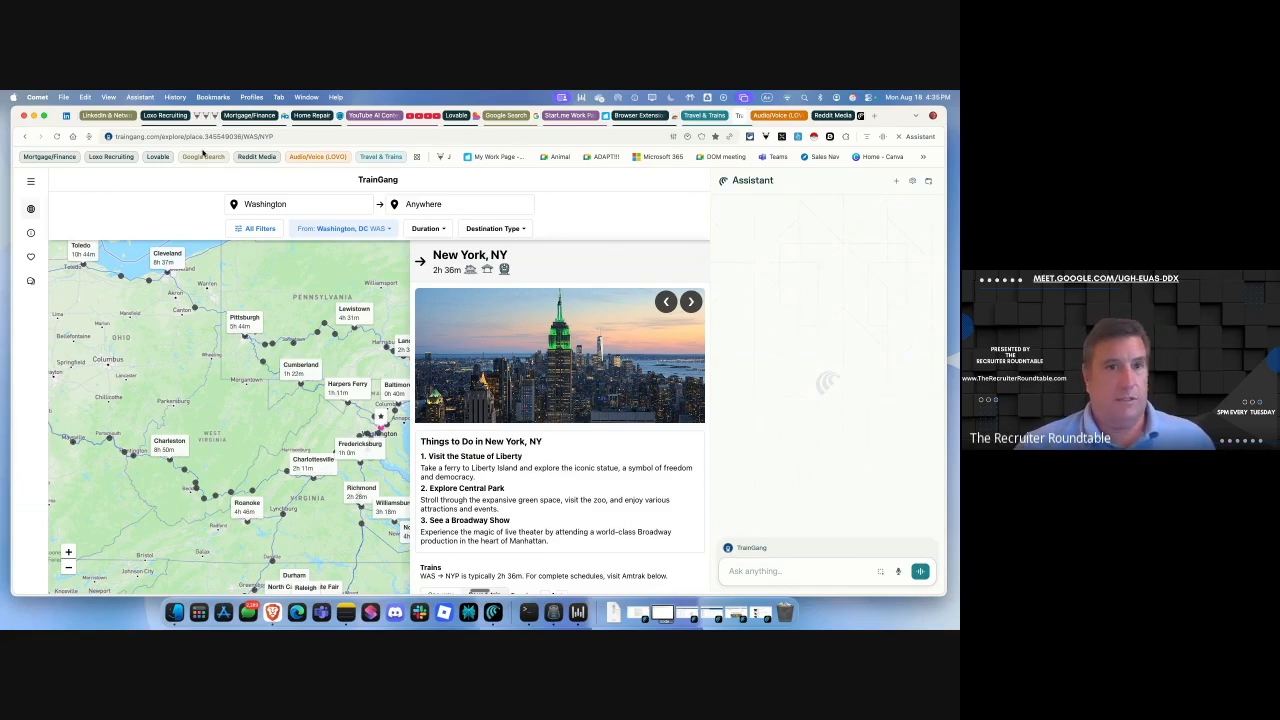
# Delete the Mortgage/Finance and Home Repair tab groups.
pyautogui.rightClick(257, 120)
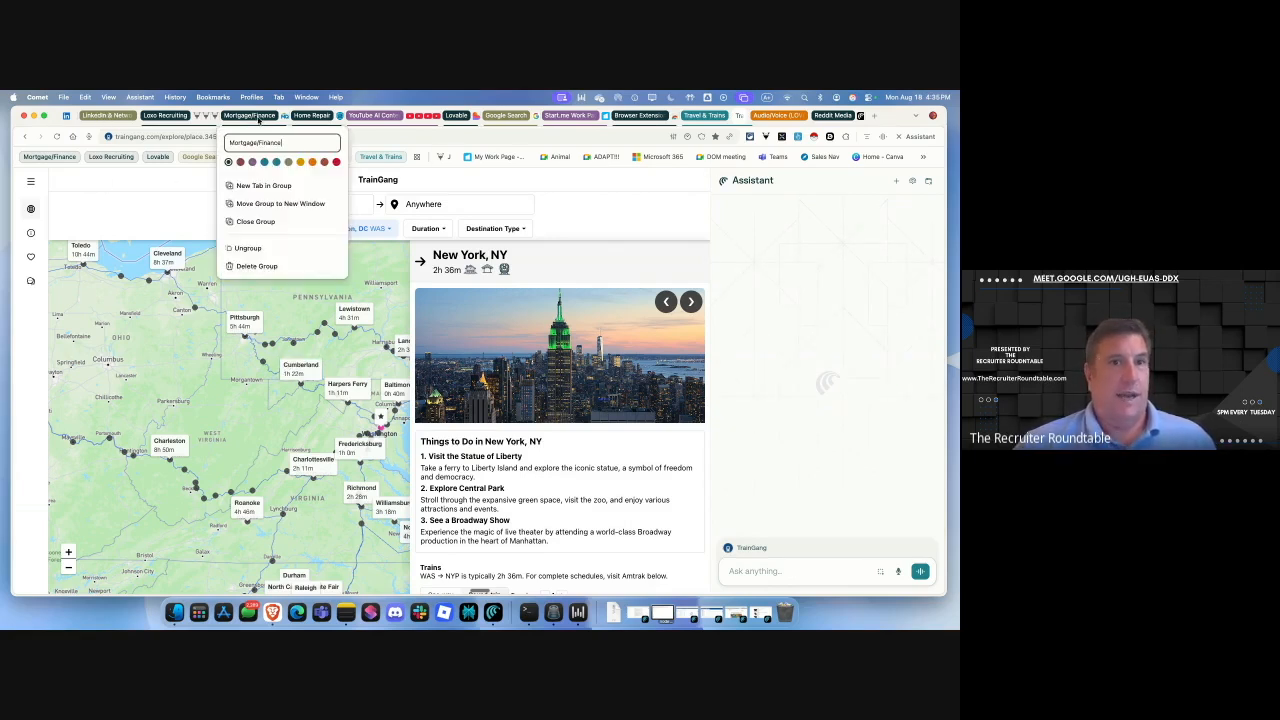
pyautogui.click(250, 265)
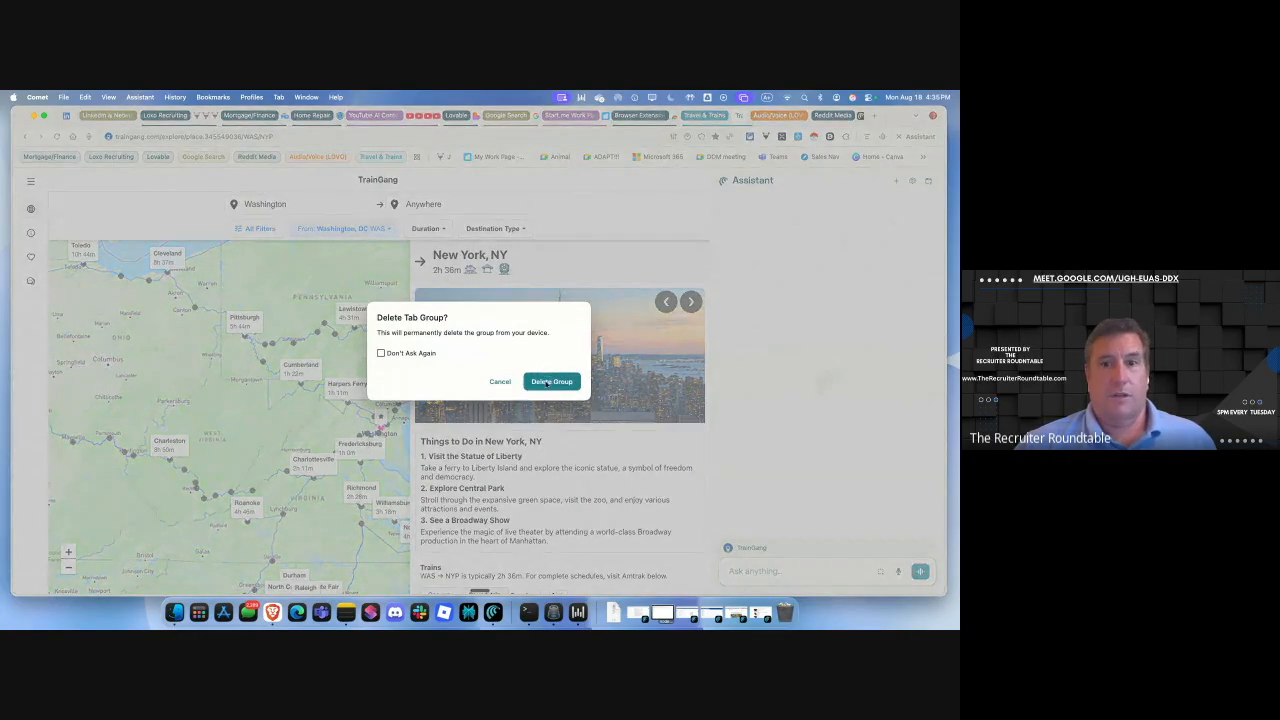
pyautogui.click(549, 381)
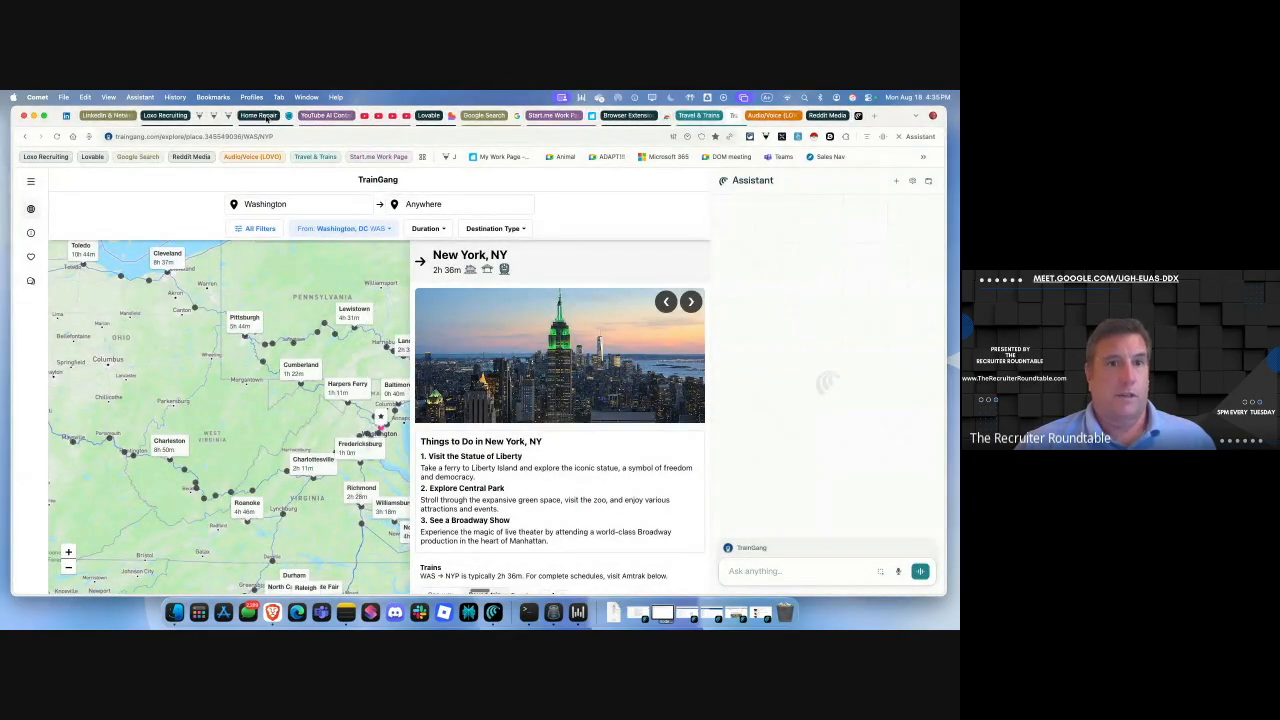
pyautogui.rightClick(266, 117)
pyautogui.click(265, 264)
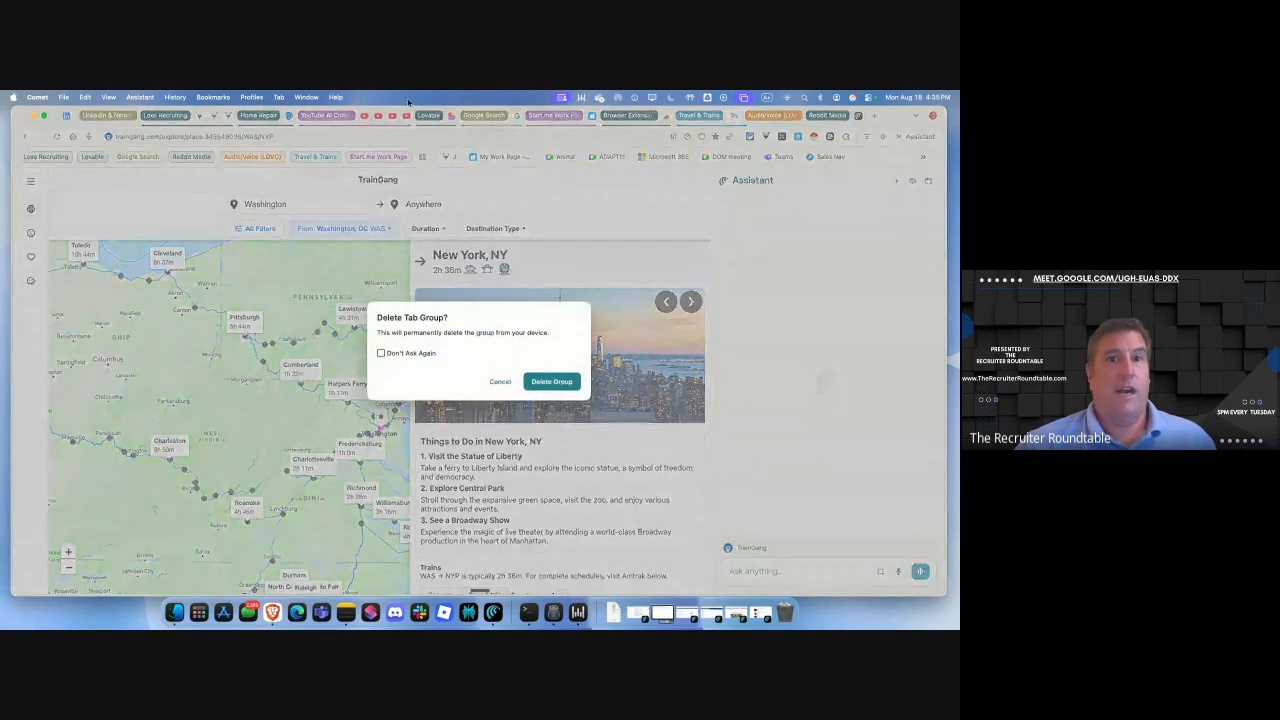
pyautogui.click(543, 380)
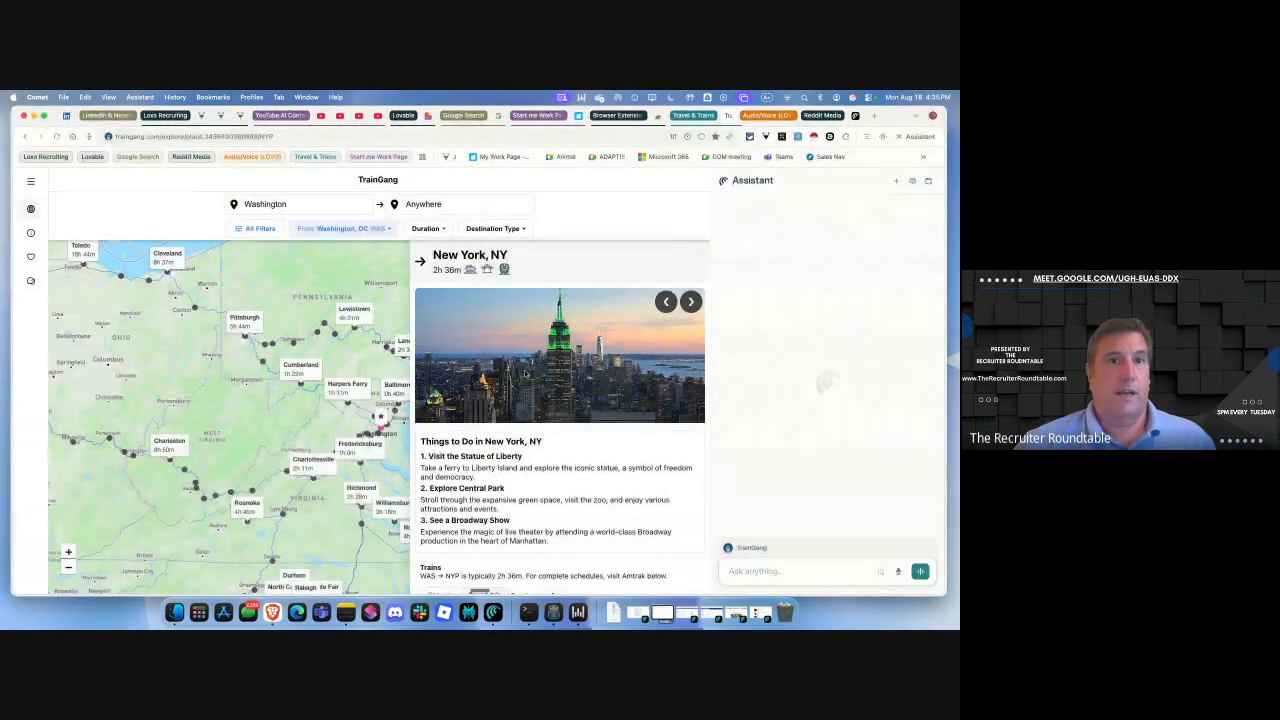
# Ungroup the YouTube AI Content tab group, leaving its tabs loose.
pyautogui.click(276, 117)
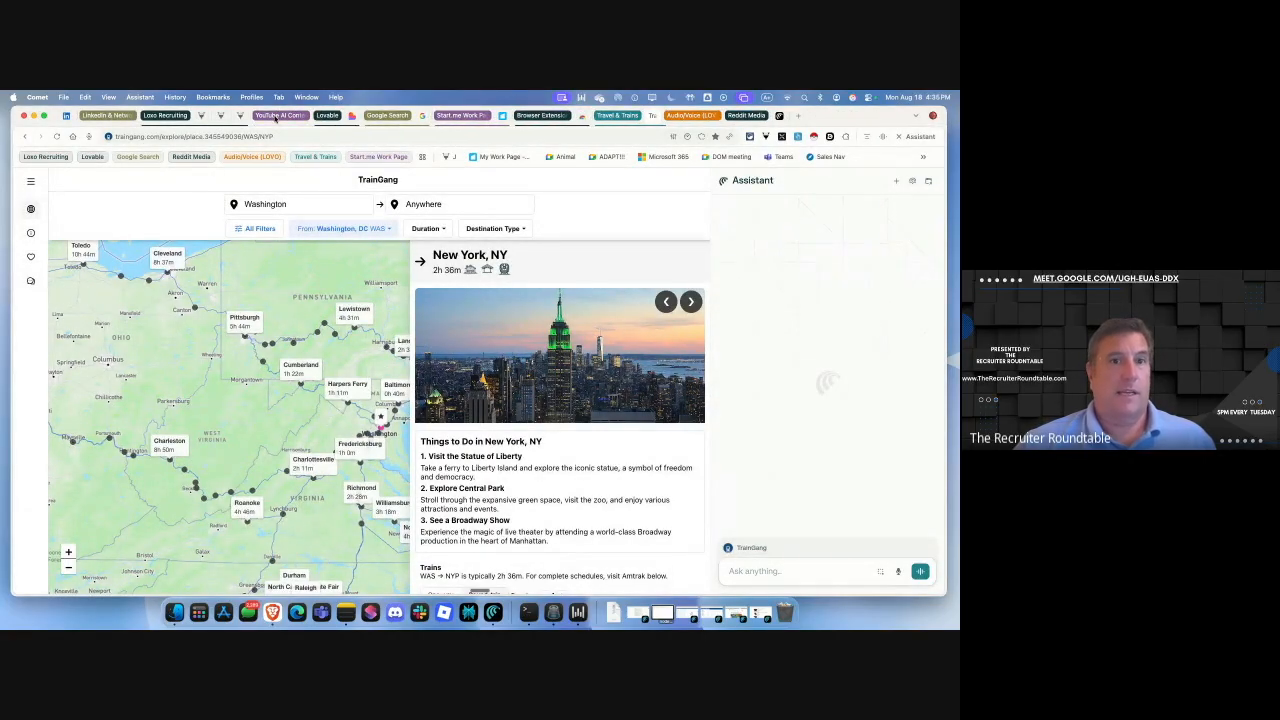
pyautogui.rightClick(276, 117)
pyautogui.click(279, 248)
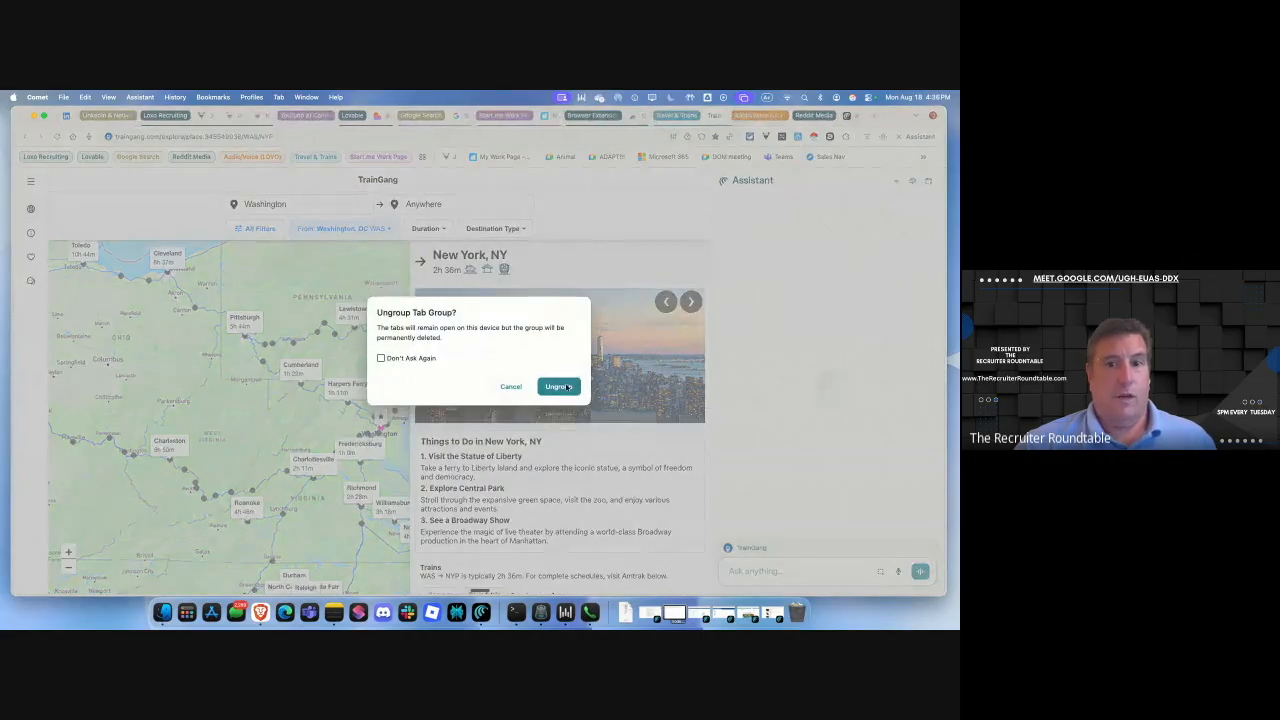
pyautogui.click(562, 387)
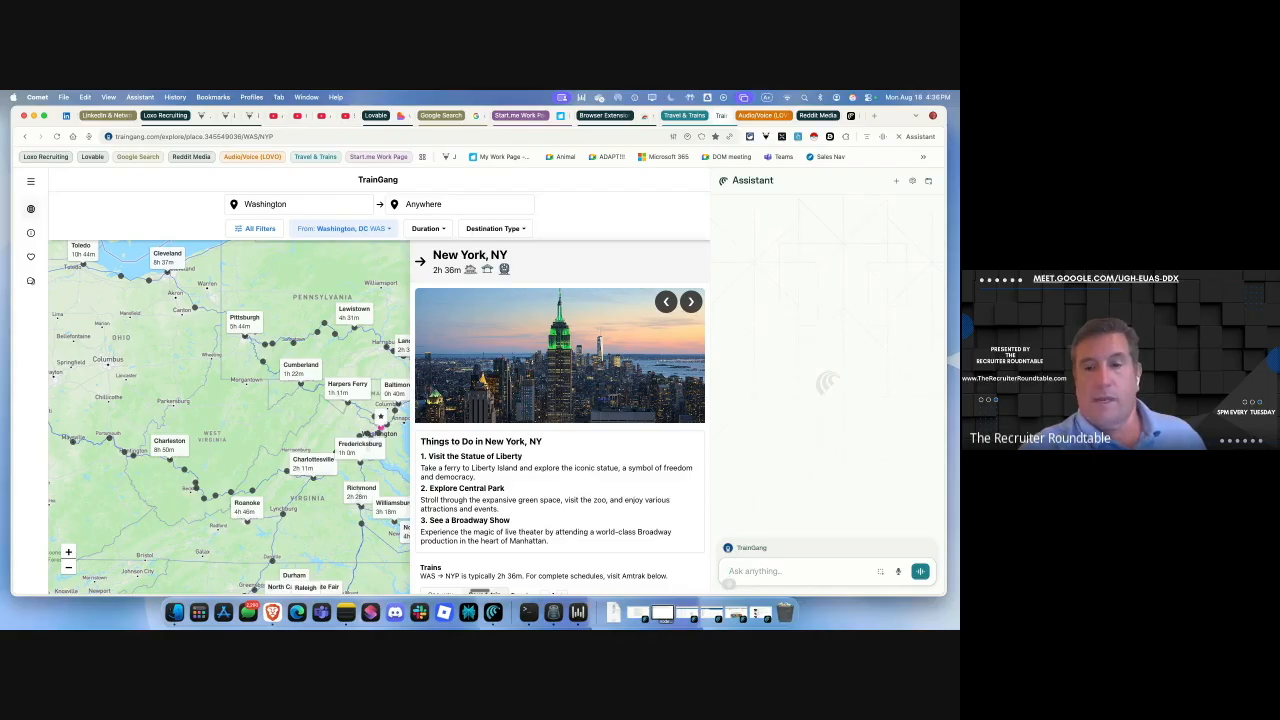
# Ask the Assistant to 'Open a tab that has Claude AI in it'.
pyautogui.write('Open a tab that has Claude AI in it')
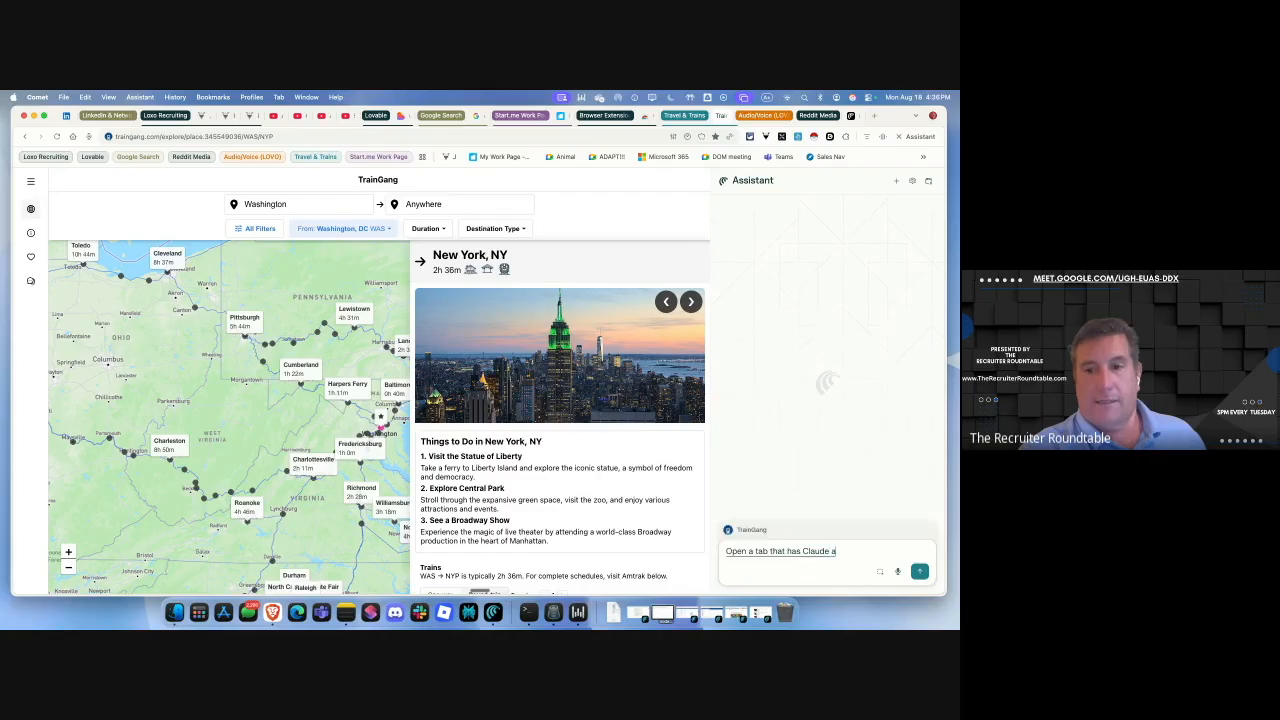
pyautogui.press('Return')
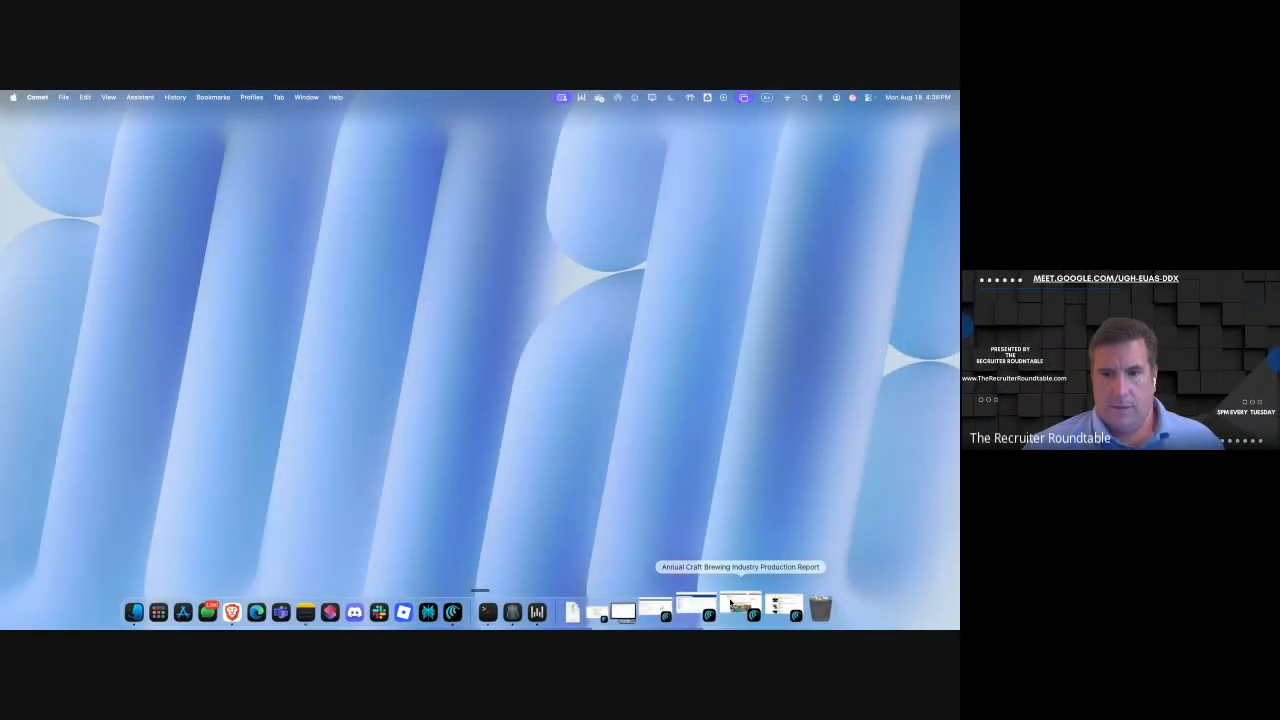
# Restore the brewing report window, scroll to the Top 50 Craft Brewing Companies table, and open the Assistant.
pyautogui.click(730, 604)
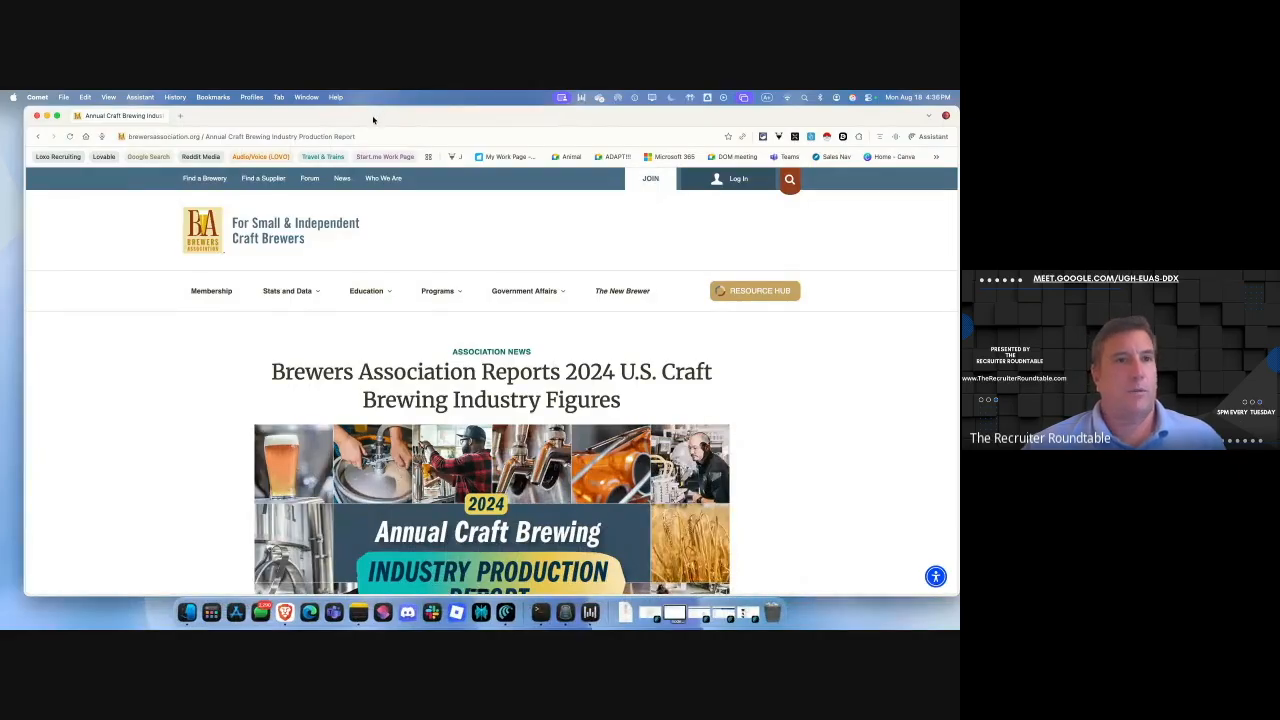
pyautogui.scroll(-5, 522, 492)
pyautogui.scroll(-15, 522, 492)
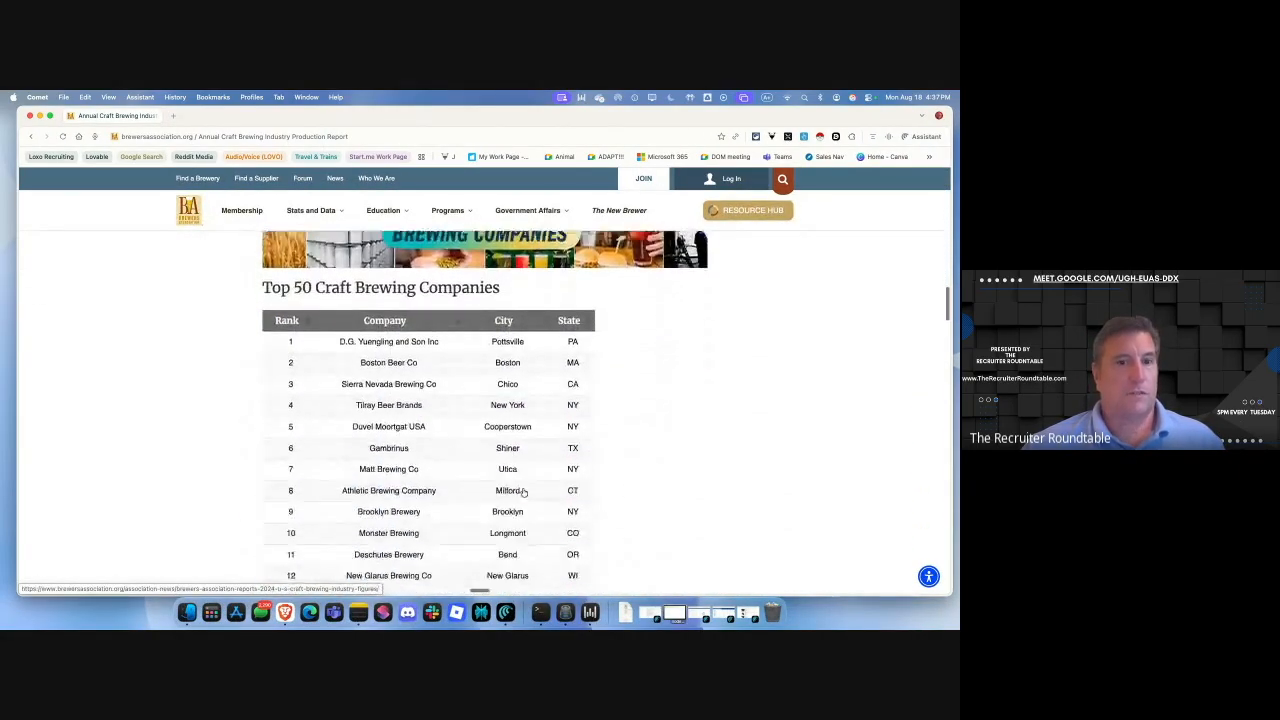
pyautogui.scroll(2, 522, 491)
pyautogui.scroll(-8, 417, 449)
pyautogui.scroll(-10, 417, 452)
pyautogui.scroll(12, 417, 452)
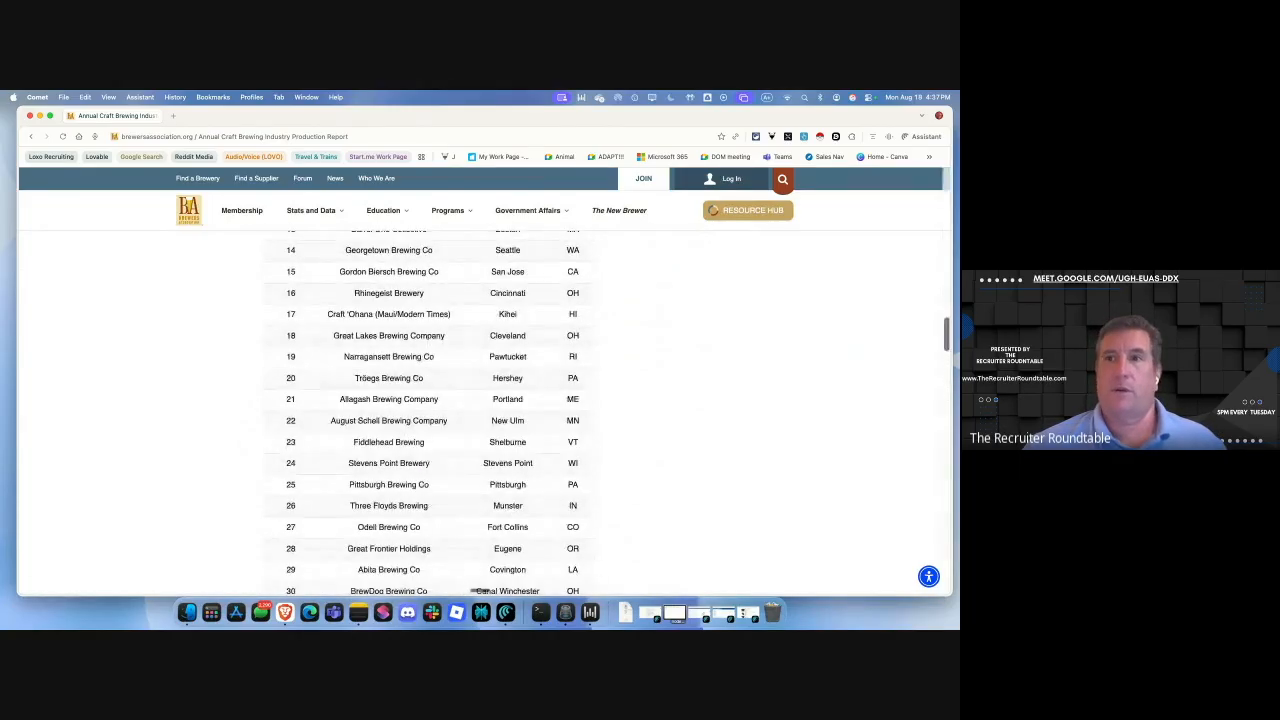
pyautogui.click(926, 136)
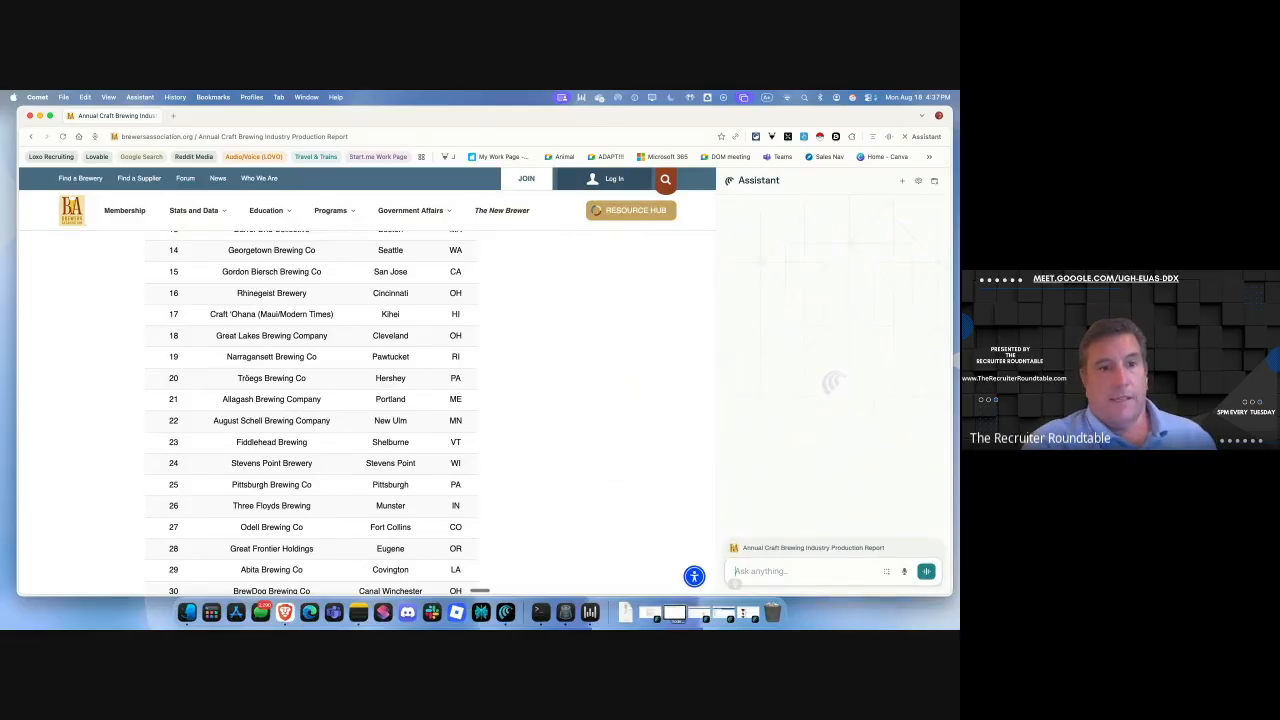
# Ask for the top 20 craft brewers as a Boolean string without LLC or Co, correcting 'bullion' to 'boolean'.
pyautogui.write('Take the top 20')
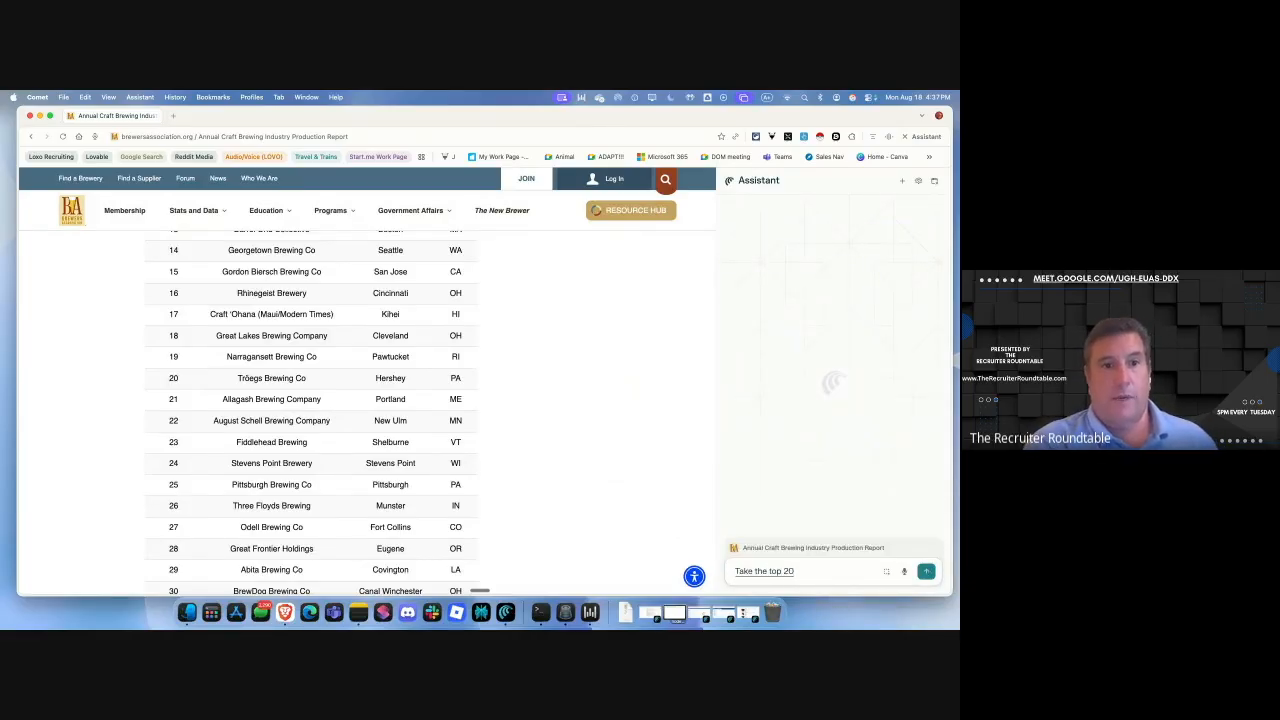
pyautogui.write(' craft brewing companies')
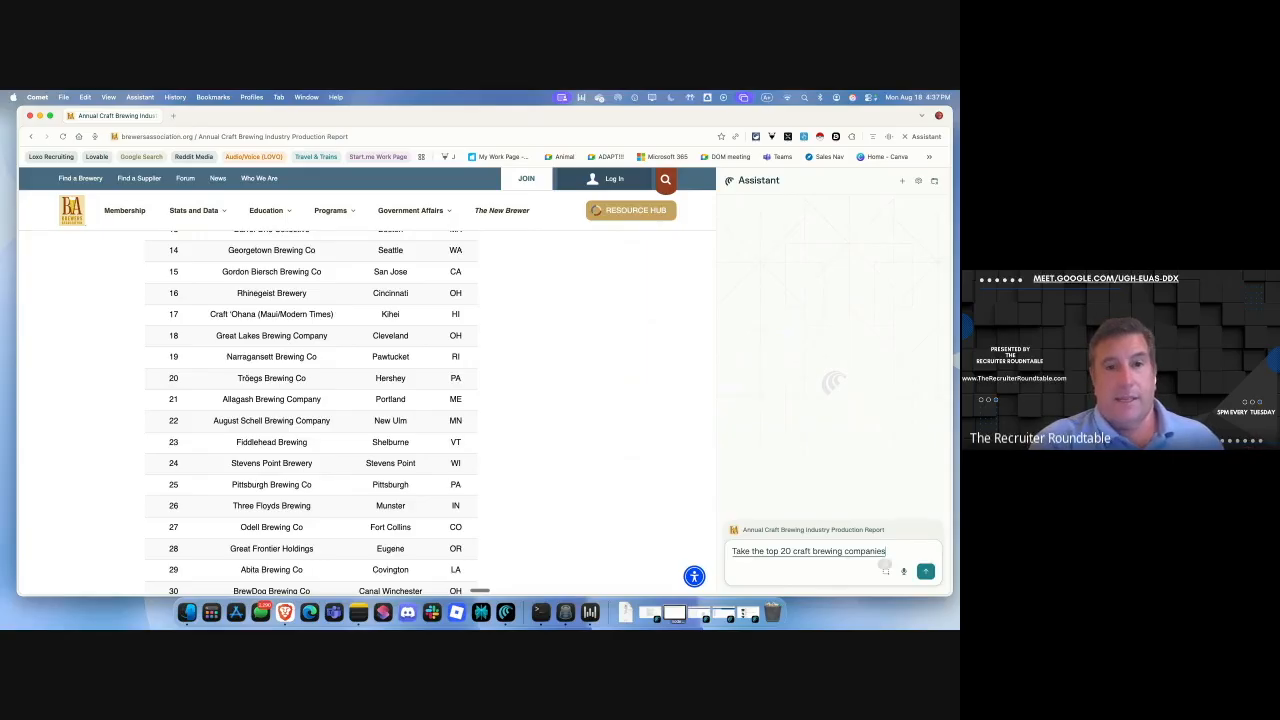
pyautogui.write(' and take the names of the companies and put')
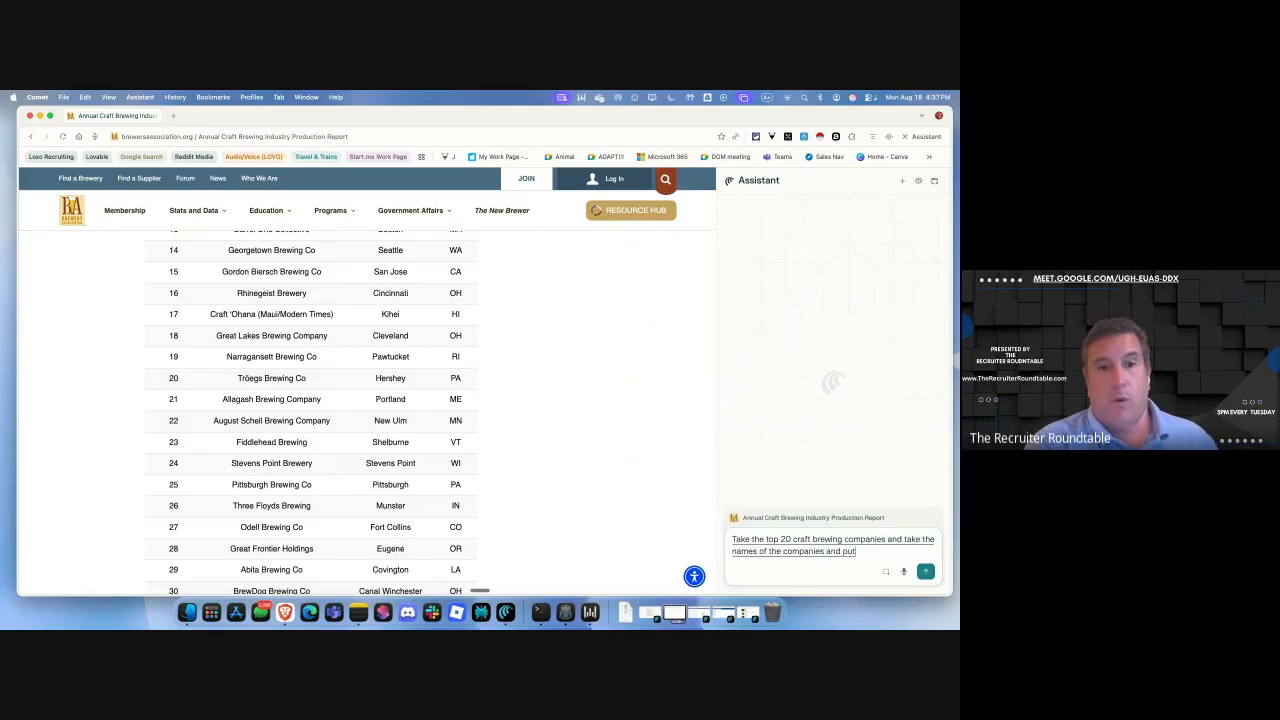
pyautogui.write(' them in the or format for bullying string')
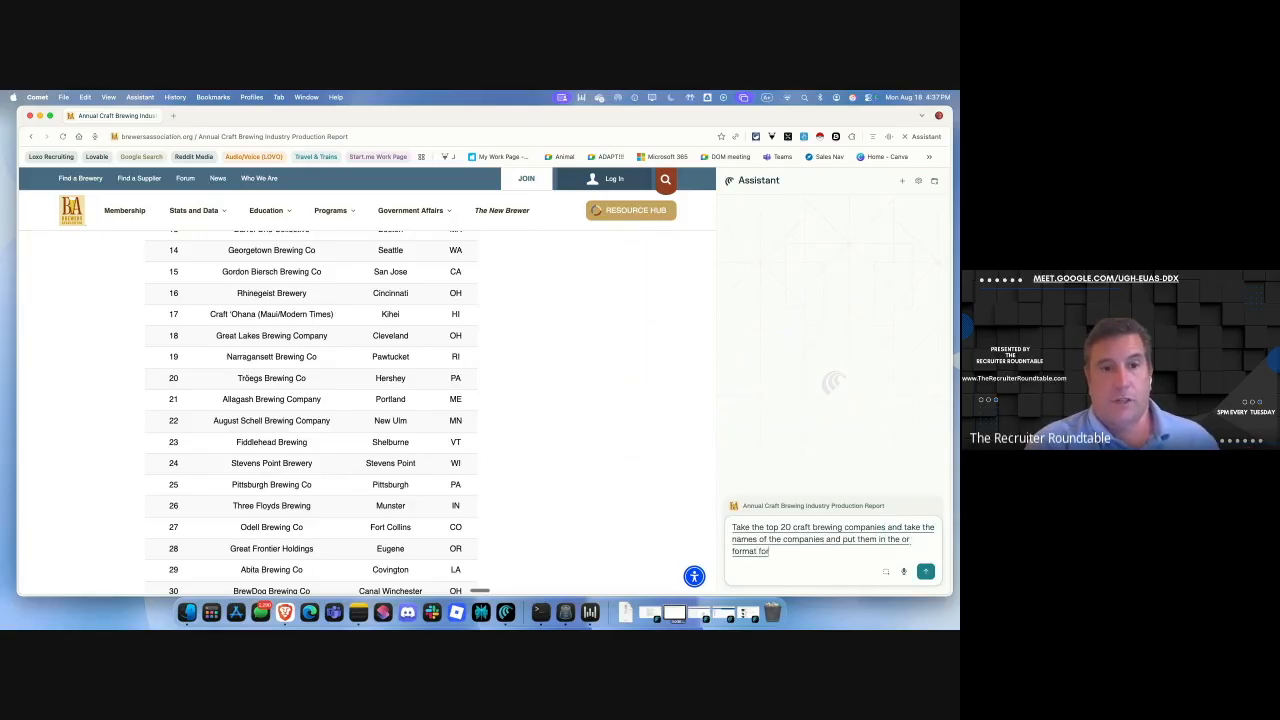
pyautogui.write('please')
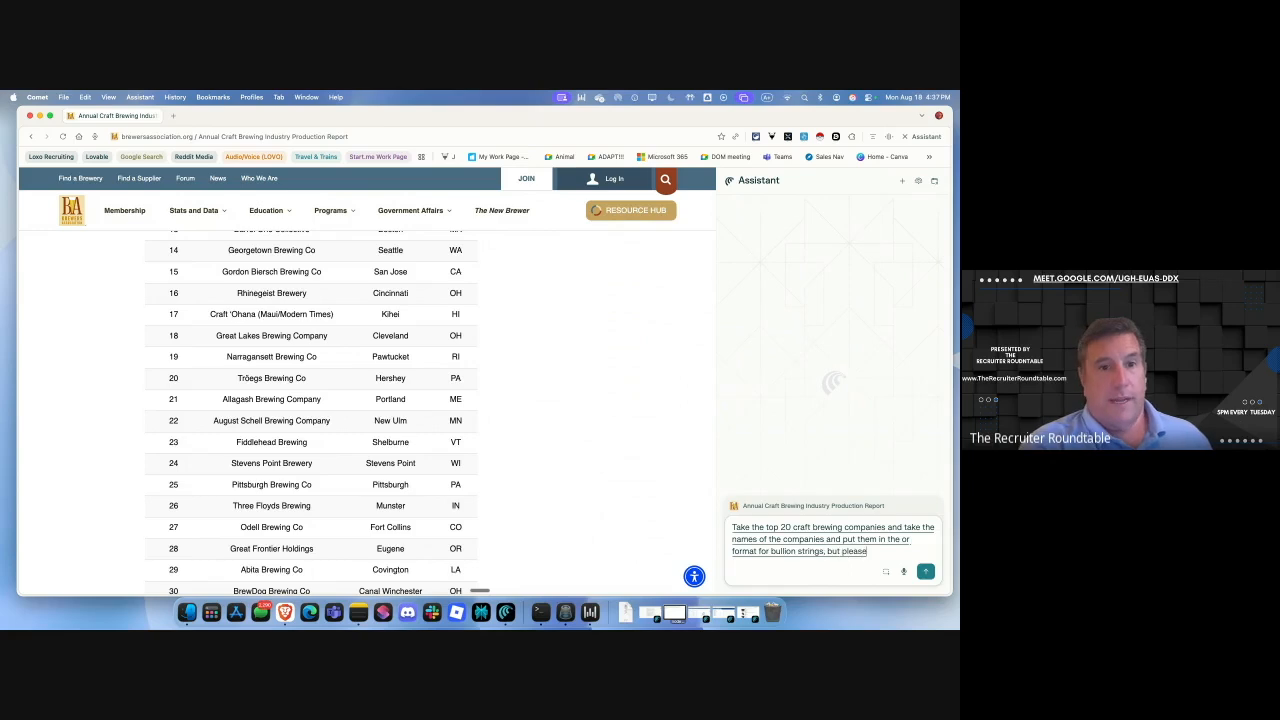
pyautogui.write(' remove anything like L')
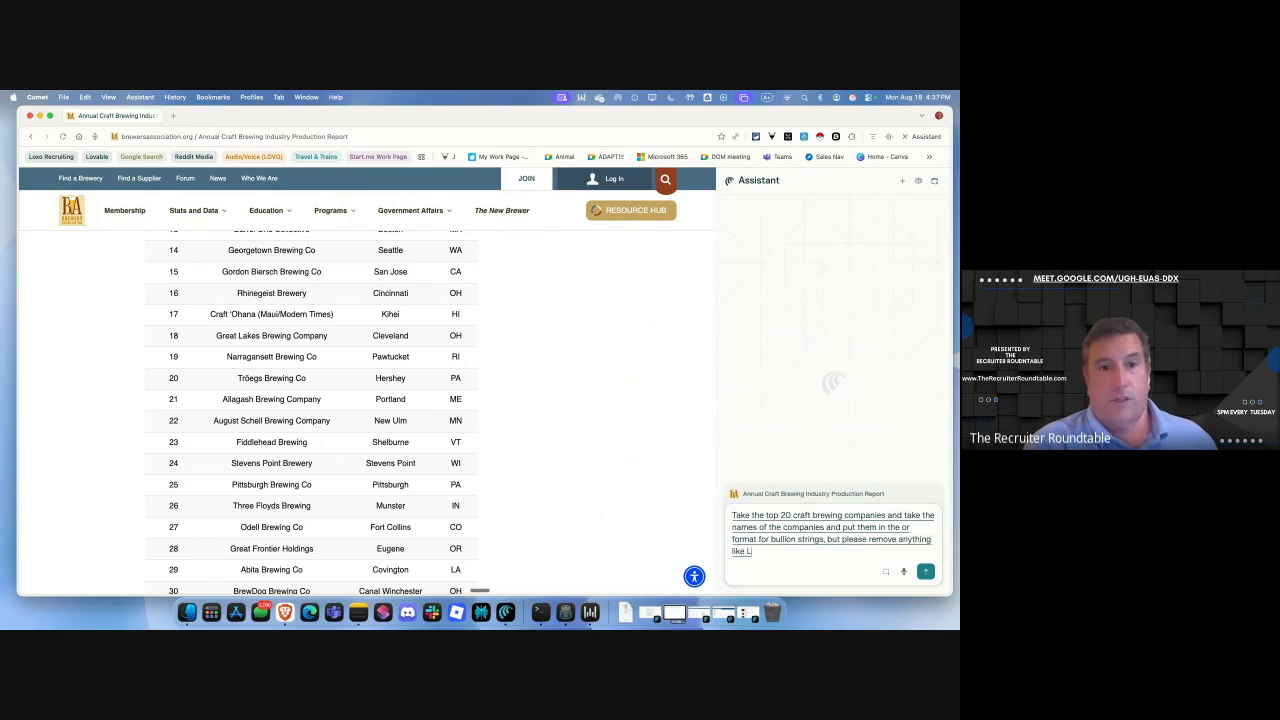
pyautogui.write('LC or CO or anything like that')
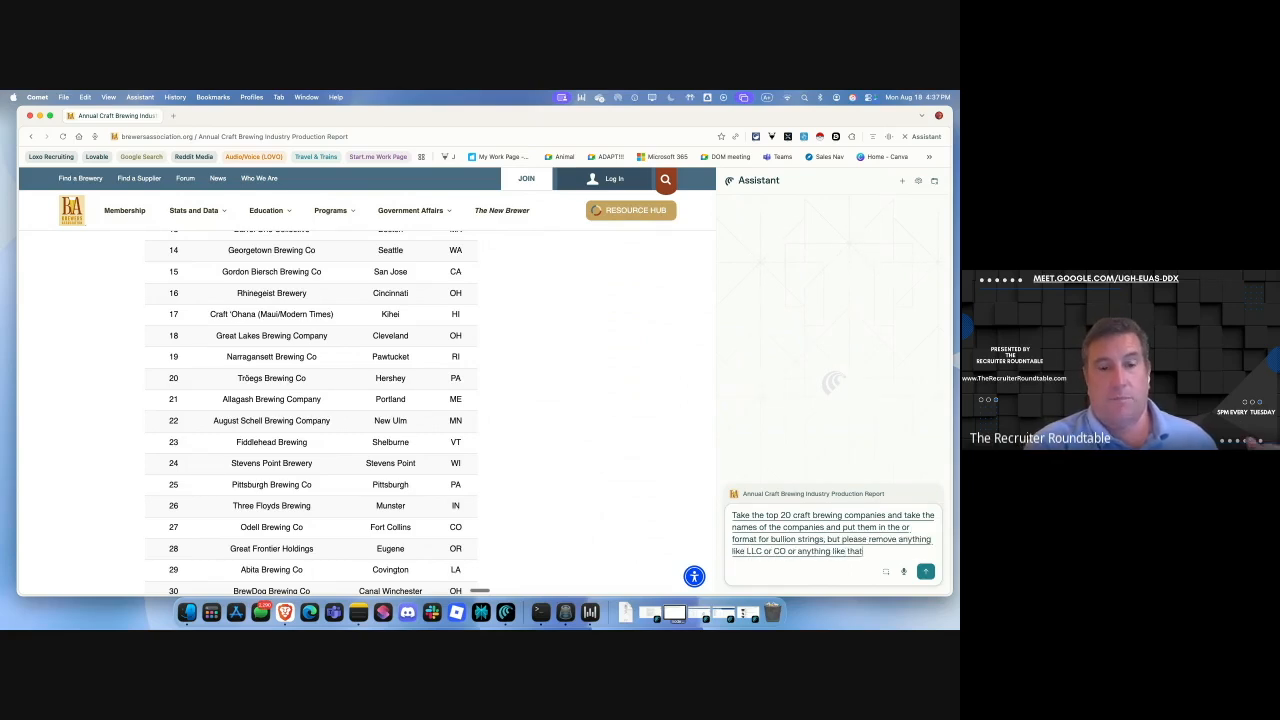
pyautogui.write(' just a basic company')
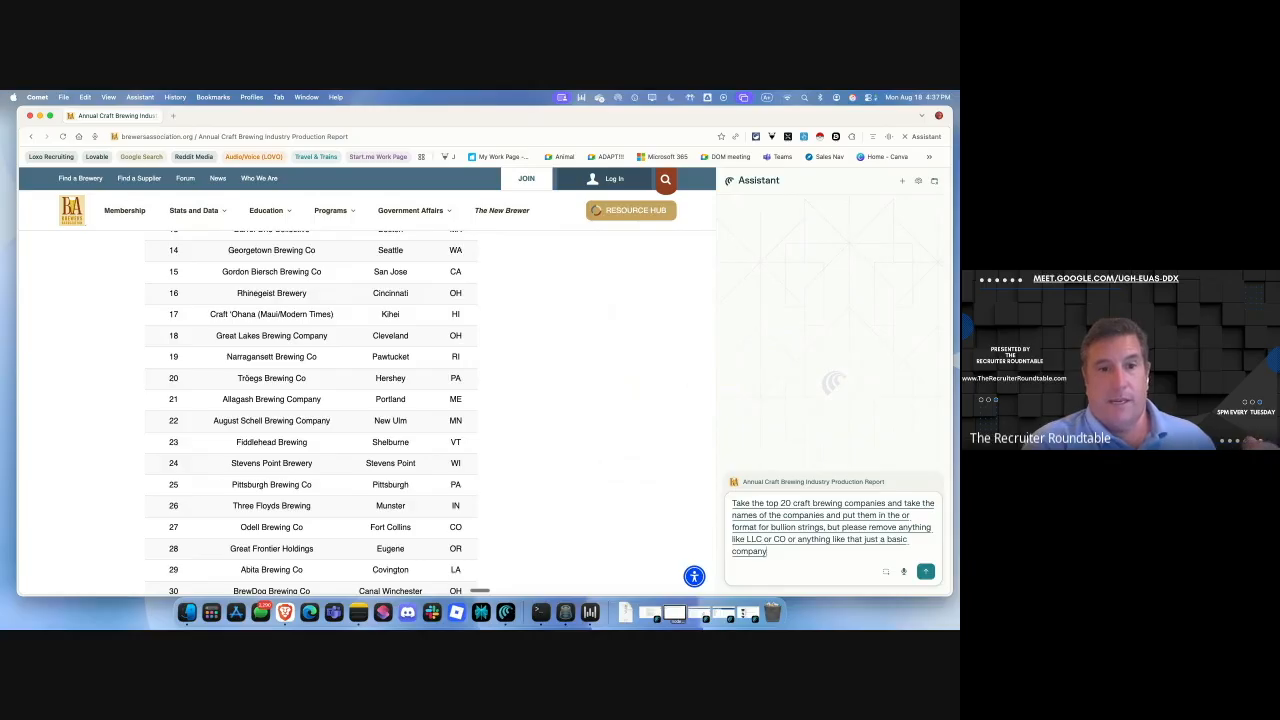
pyautogui.write(' name in the string')
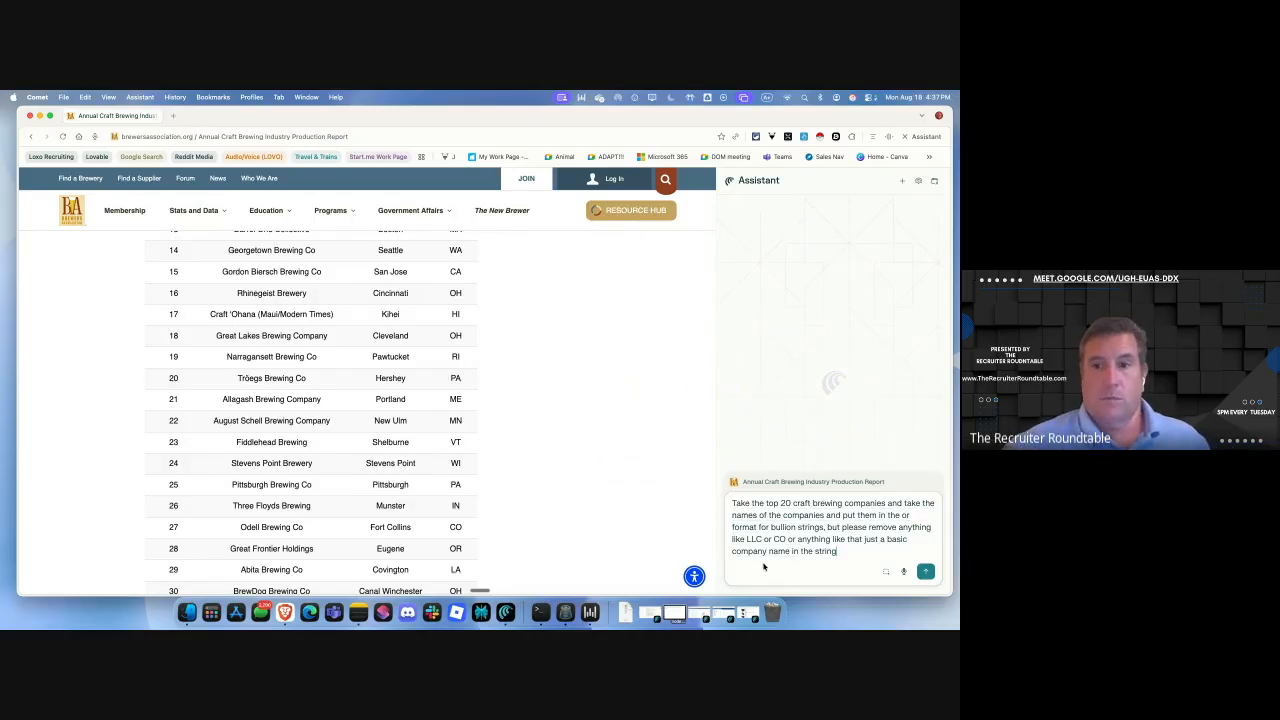
pyautogui.moveTo(771, 526); pyautogui.dragTo(799, 527)
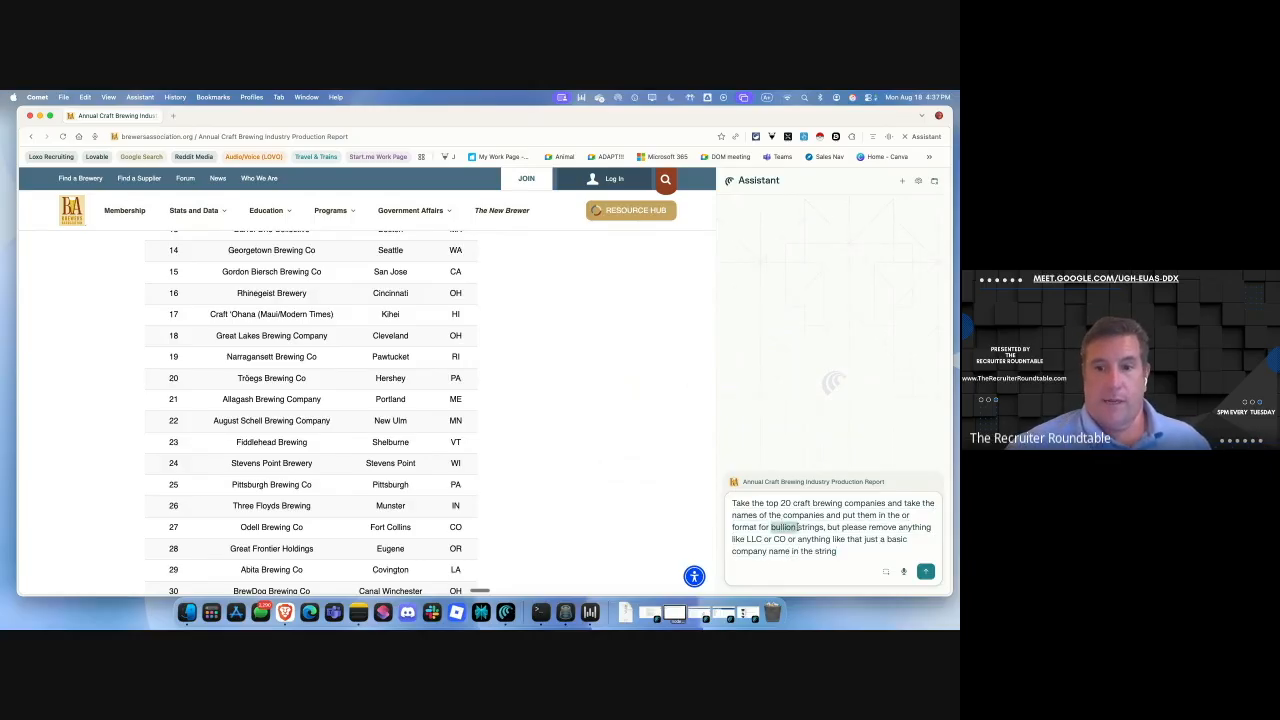
pyautogui.write('bool')
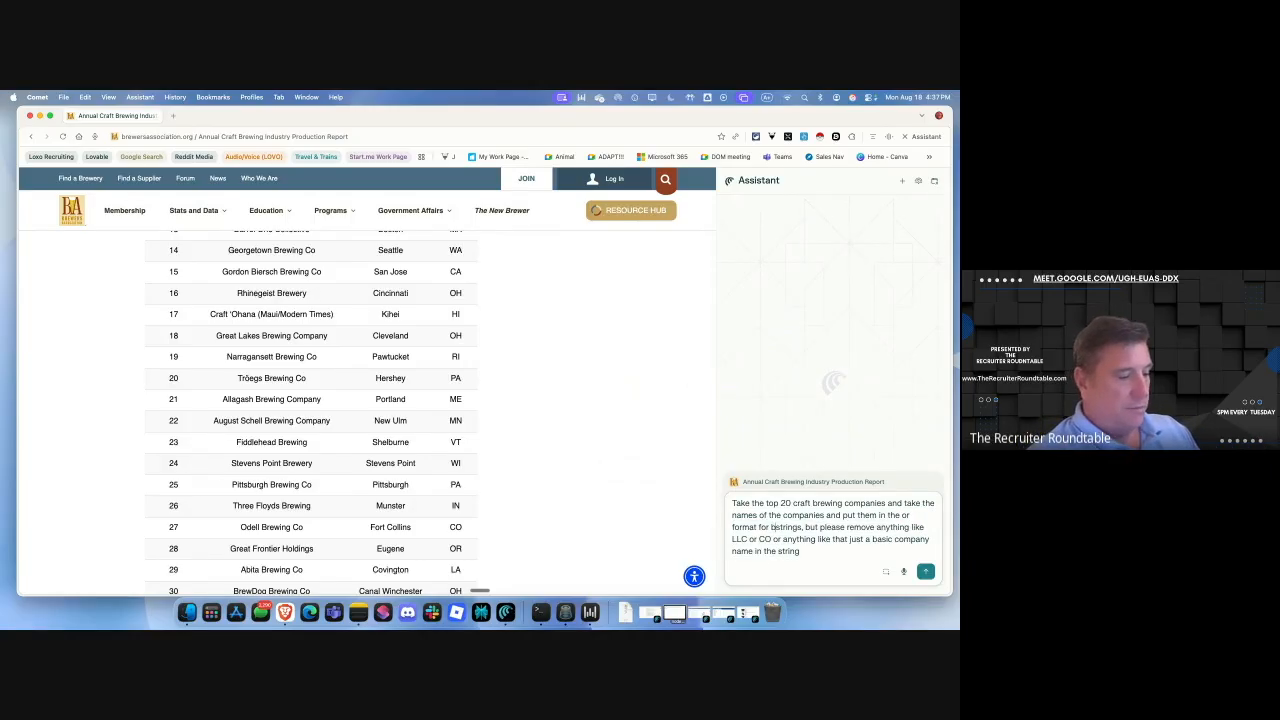
pyautogui.write('ean')
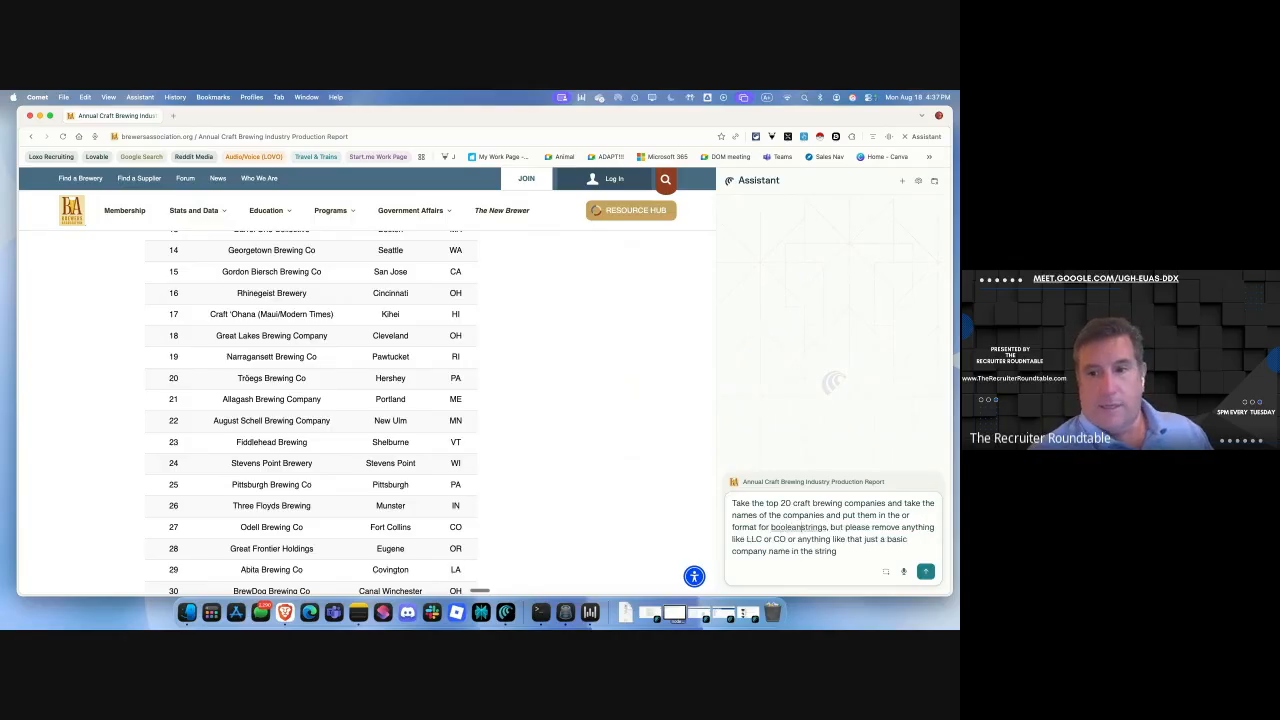
pyautogui.press('Return')
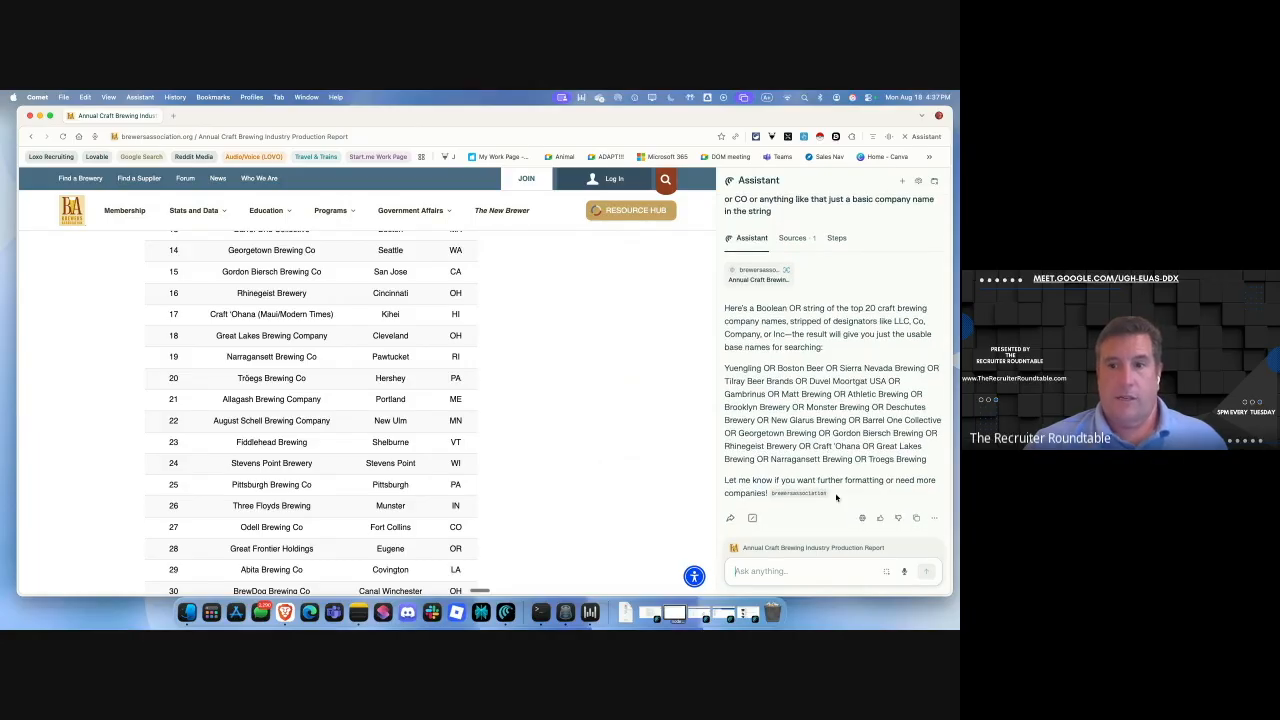
# Ask the Assistant to put each company name in quotes.
pyautogui.scroll(5, 593, 369)
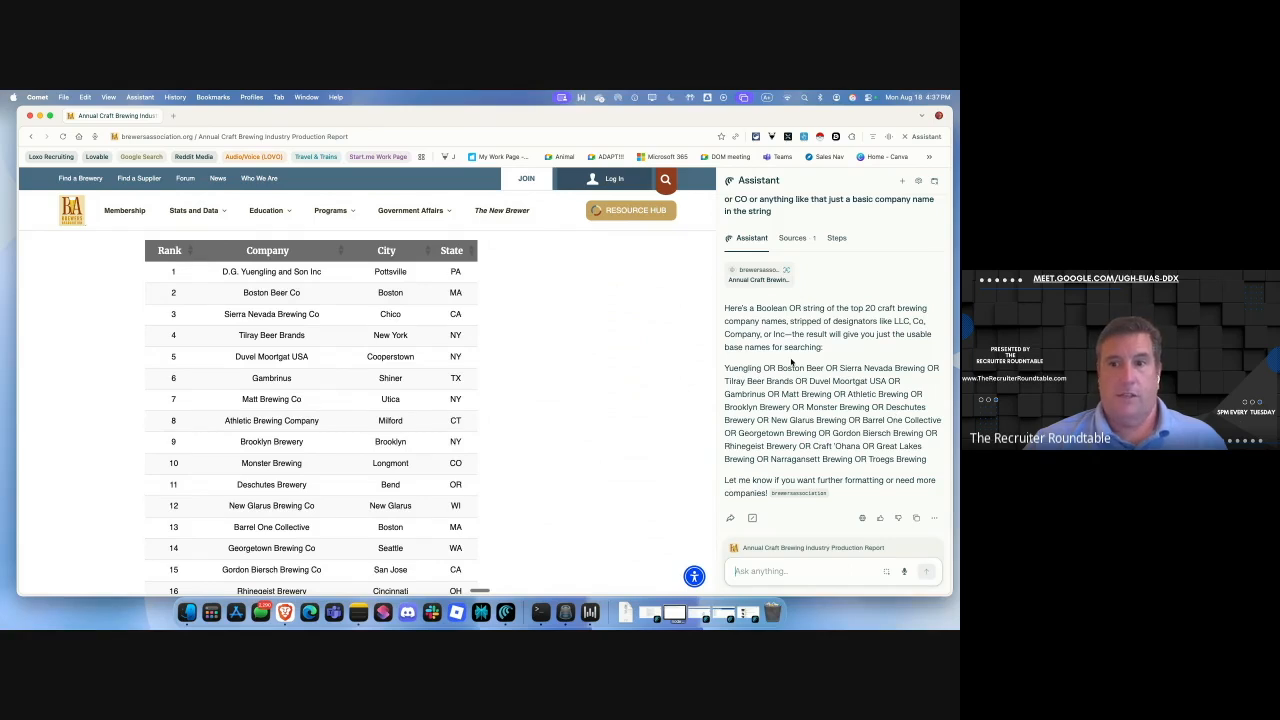
pyautogui.click(762, 571)
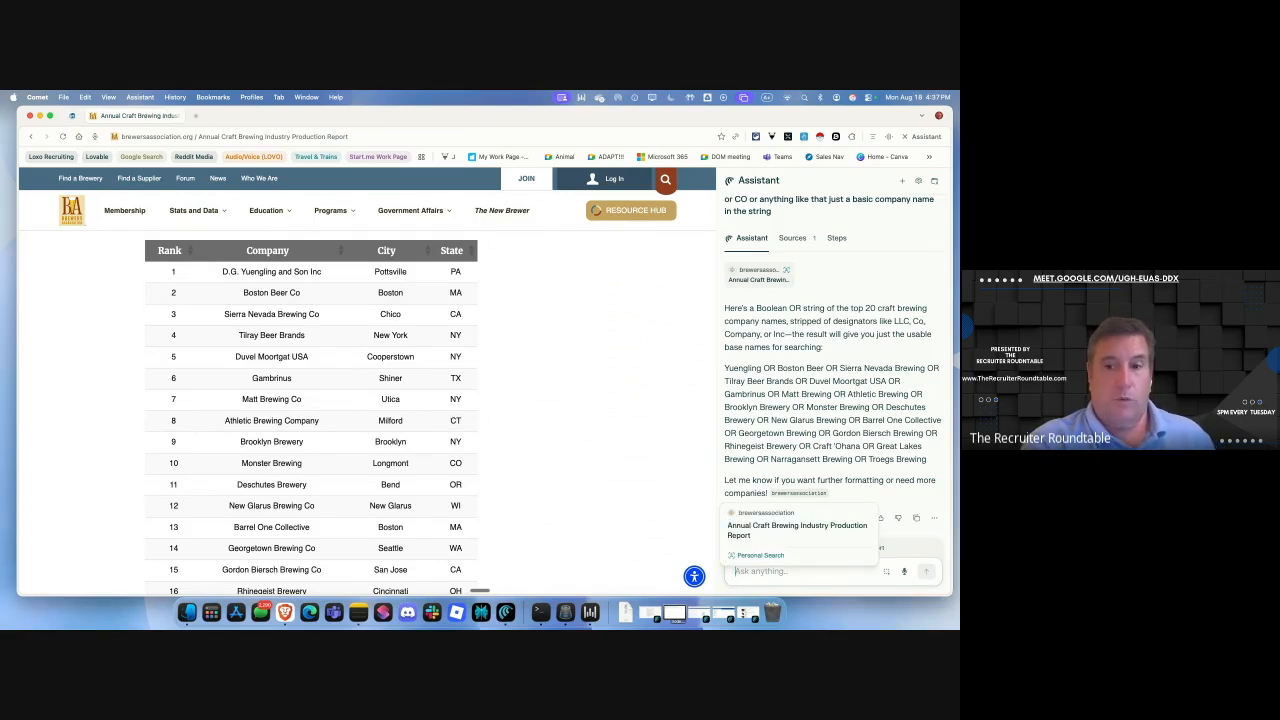
pyautogui.press('super+v')
pyautogui.press('Return')
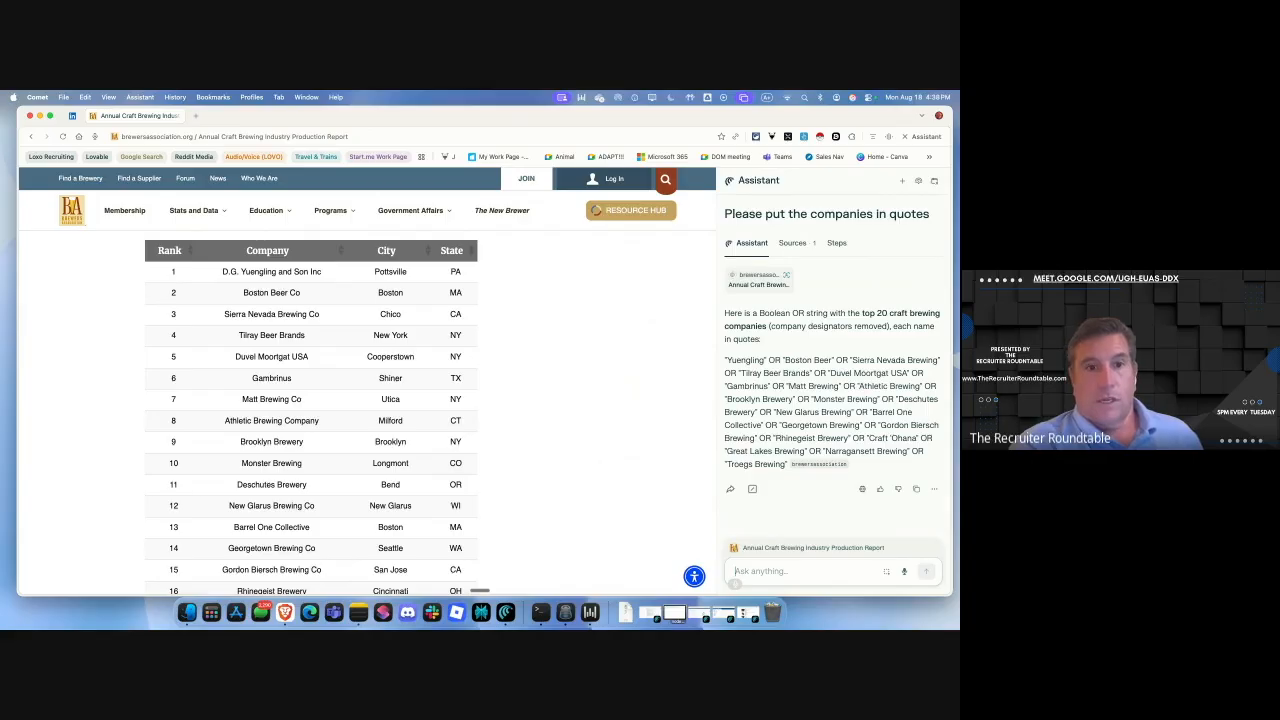
# Request the same Boolean string for the top 10 of the 50 overall brewing companies.
pyautogui.write('Can you do the same thing with')
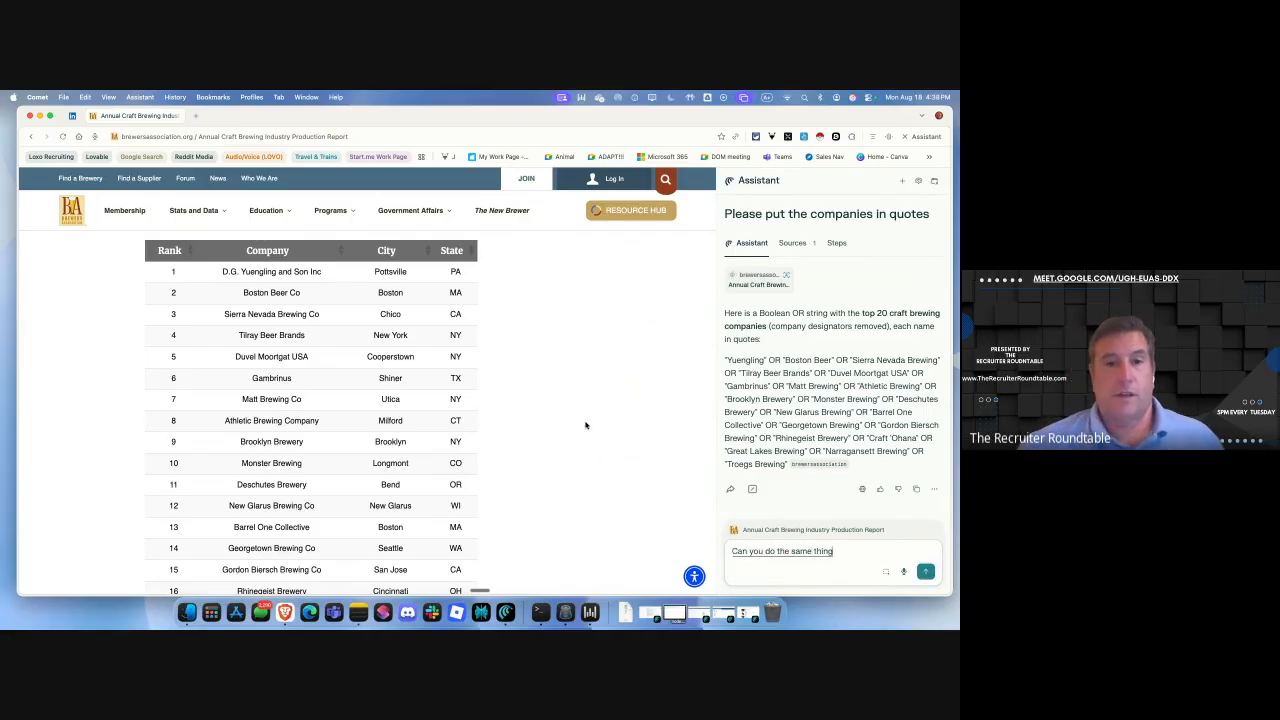
pyautogui.scroll(-2, 586, 423)
pyautogui.scroll(-10, 626, 472)
pyautogui.write('the?')
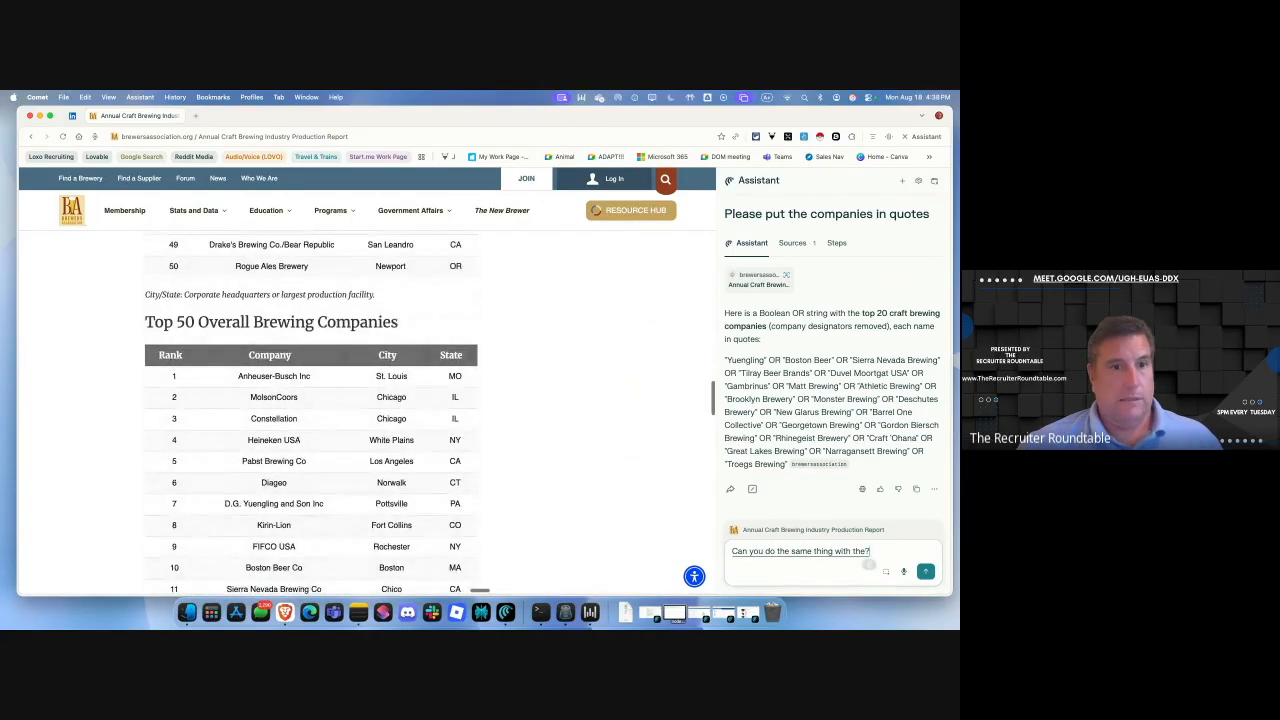
pyautogui.press('BackSpace')
pyautogui.write('50 over')
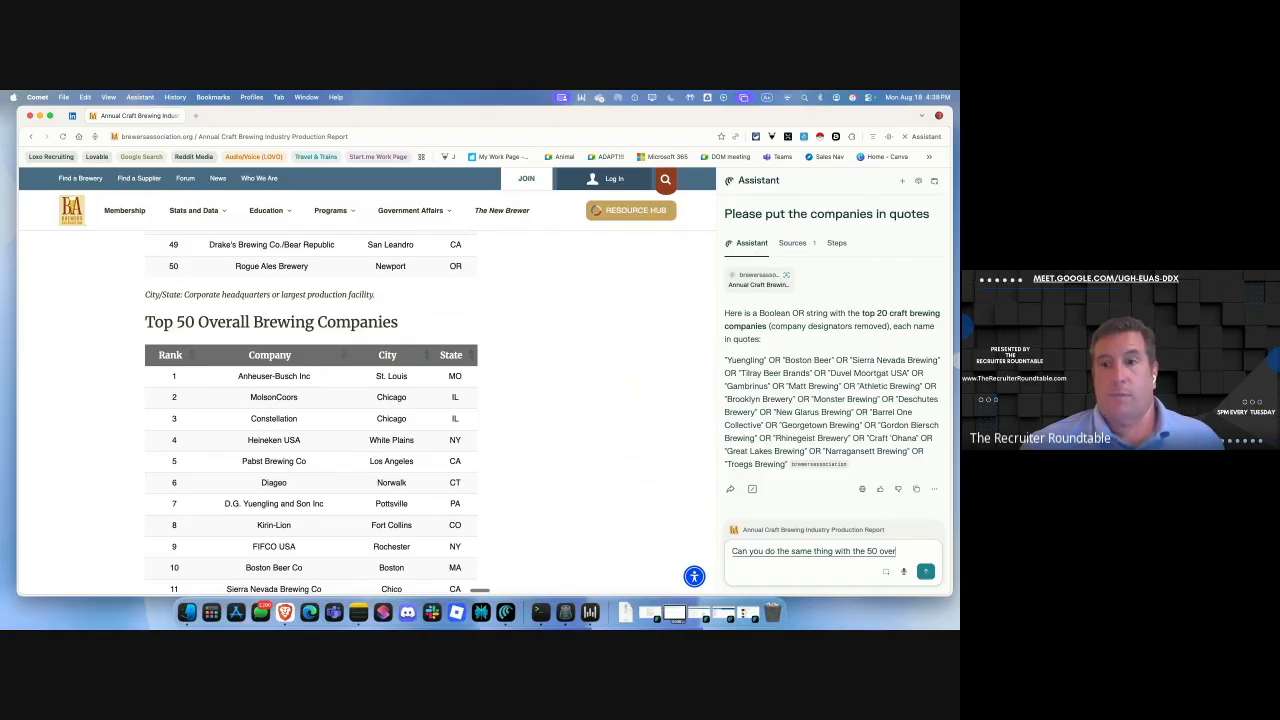
pyautogui.write('all brewing companies?')
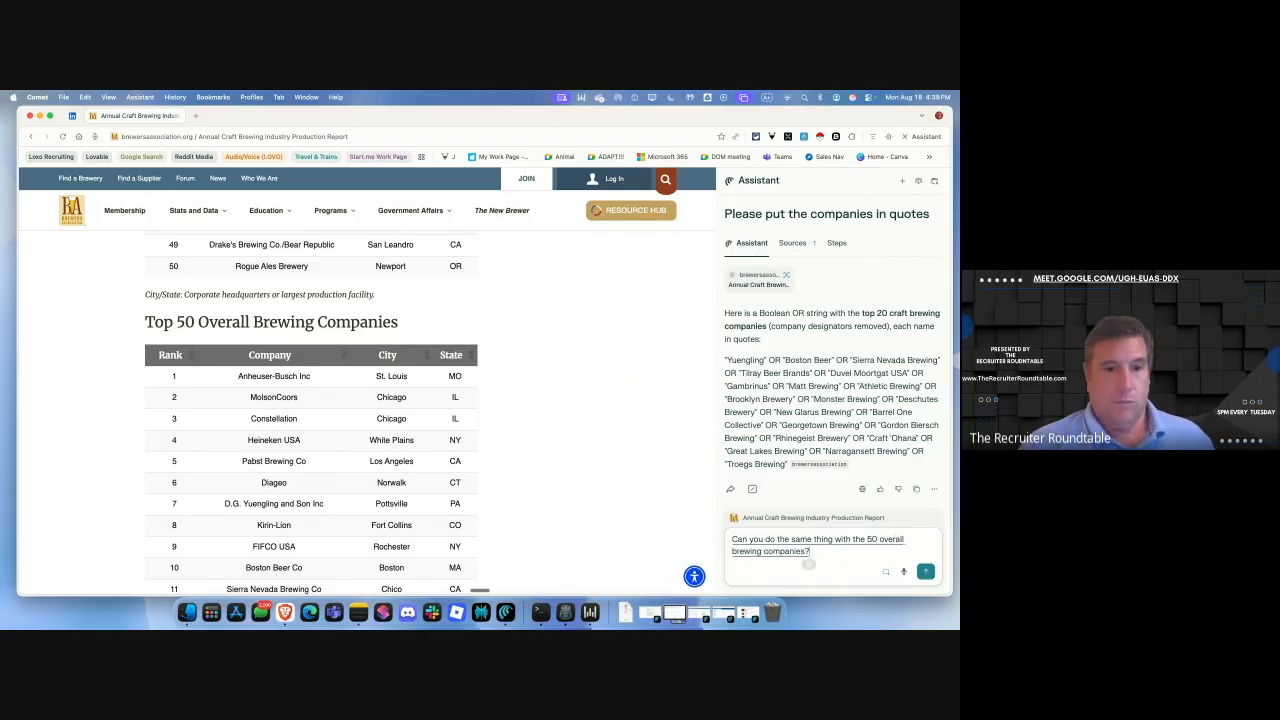
pyautogui.press('BackSpace')
pyautogui.write('and give me the top 10')
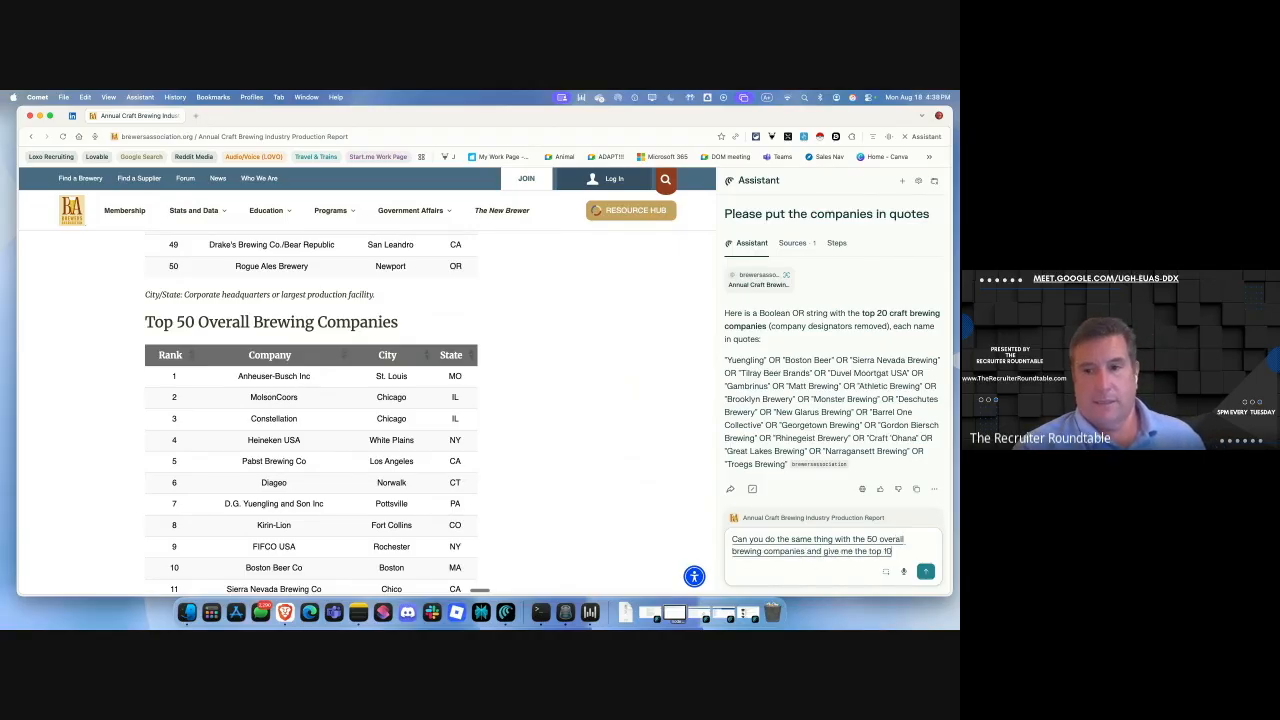
pyautogui.press('Return')
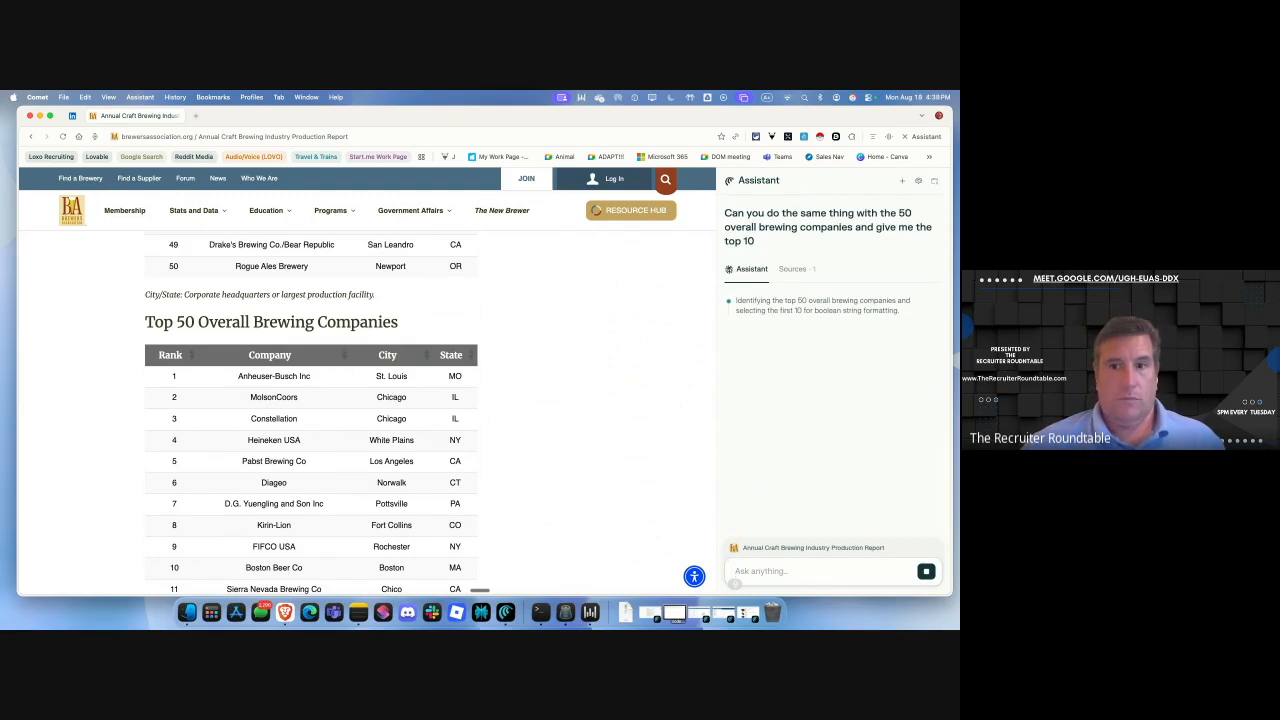
pyautogui.write("And it's")
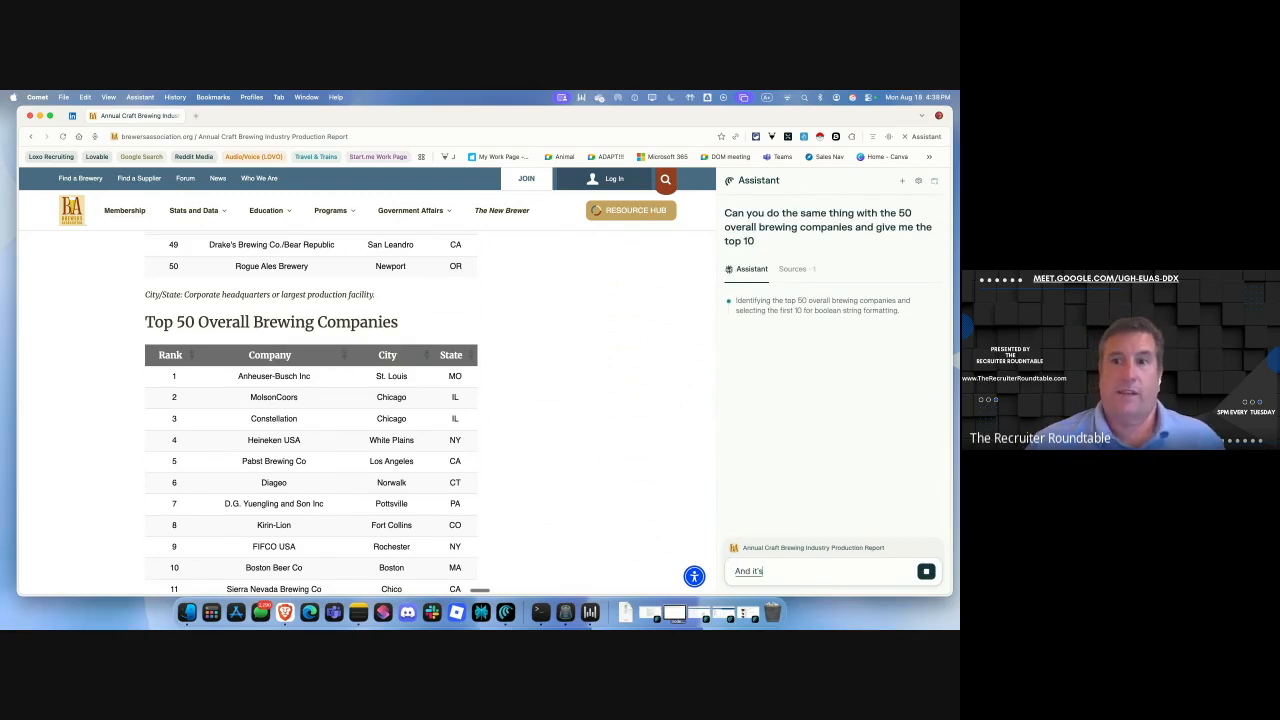
pyautogui.write(' that identifying the top 50 overall bre')
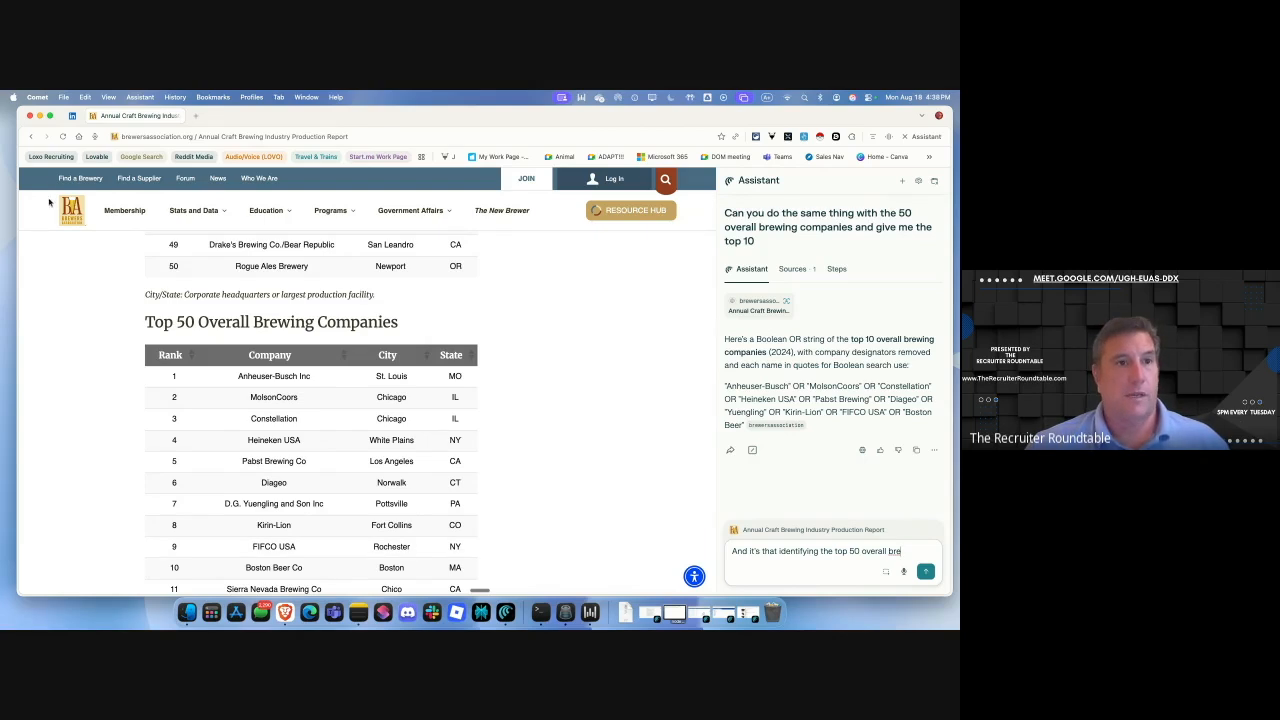
# Minimize the Comet window once the top-10 breweries Boolean OR string is shown.
pyautogui.click(40, 115)
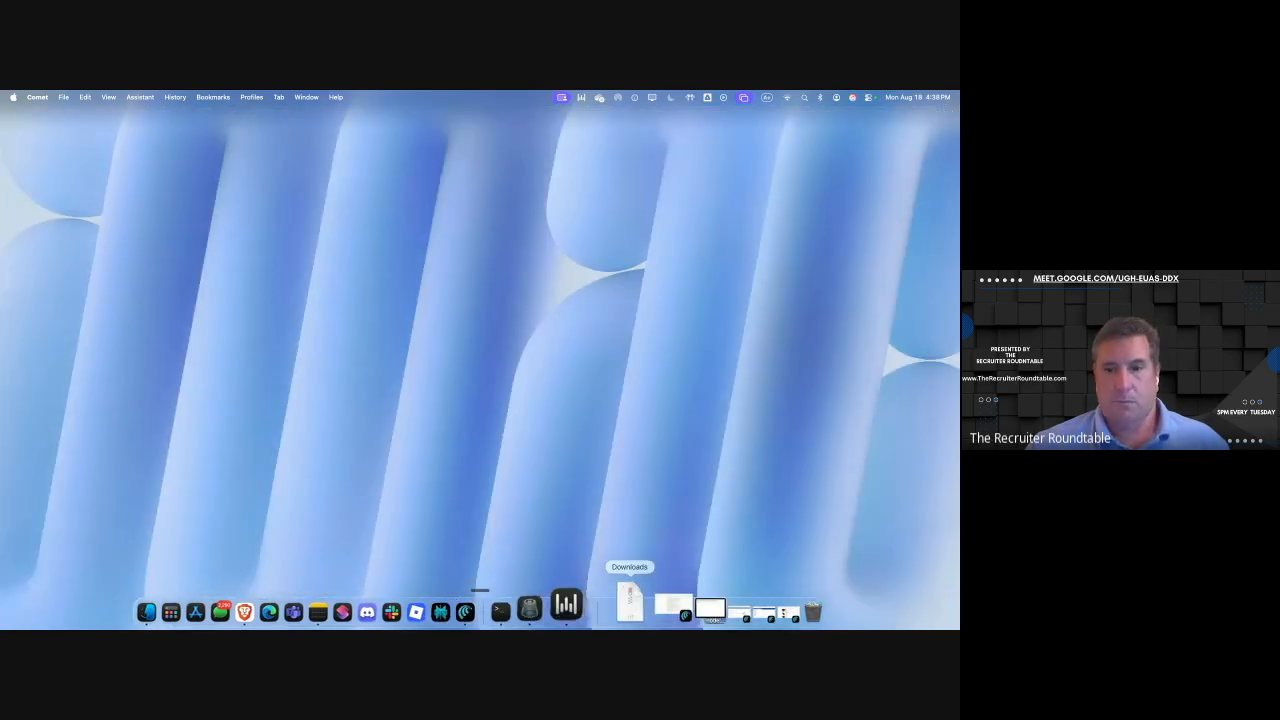
# Restore Comet's Amazon webcam results and list the Assistant's saved shortcuts with /.
pyautogui.click(745, 605)
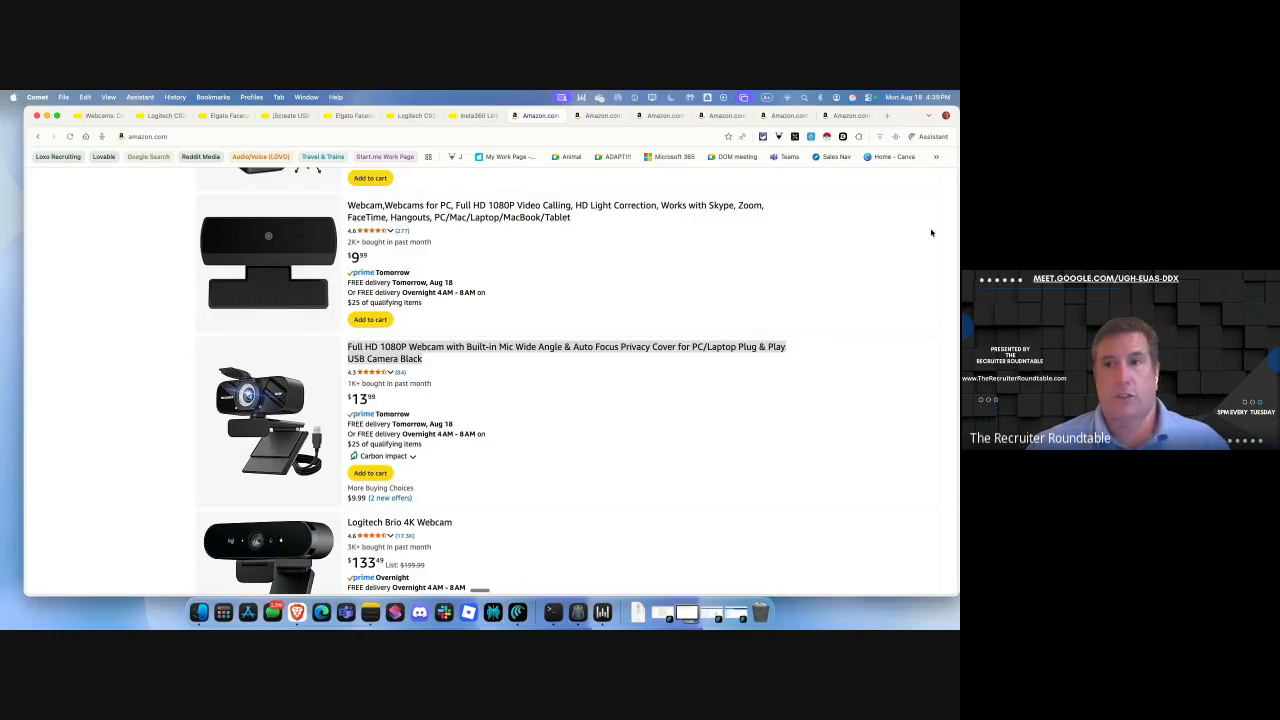
pyautogui.click(913, 137)
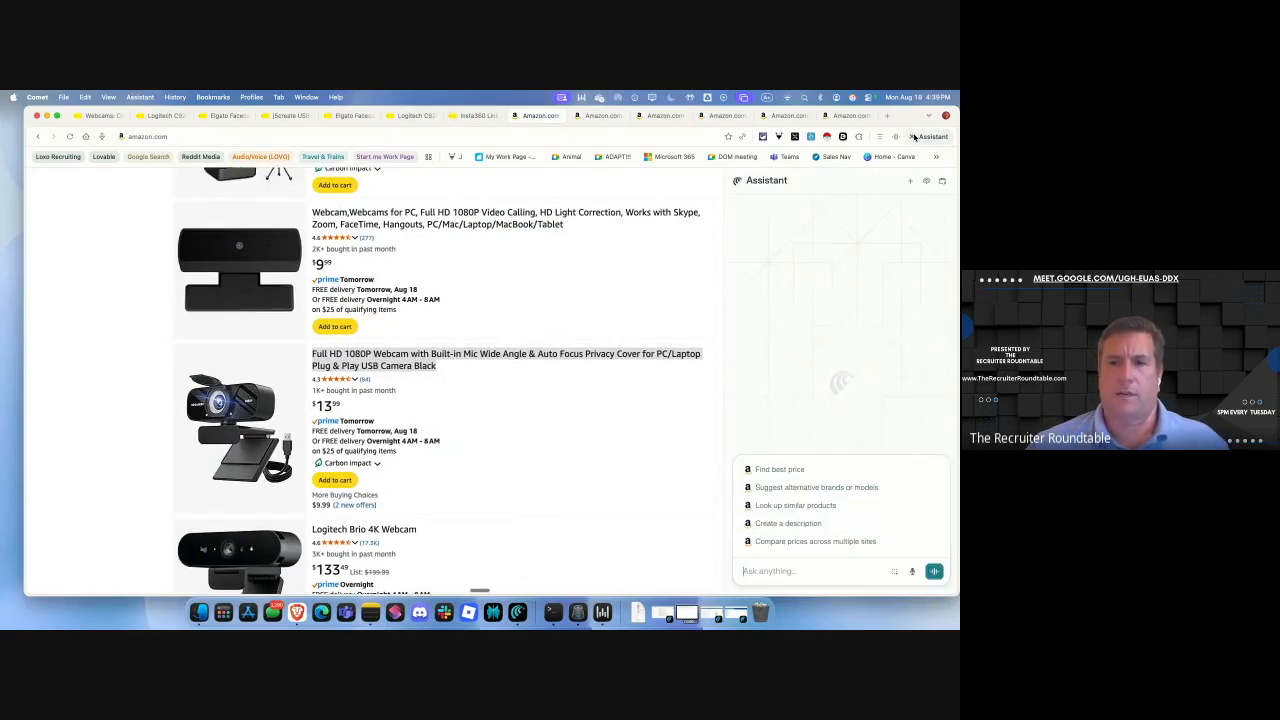
pyautogui.click(754, 569)
pyautogui.write('/')
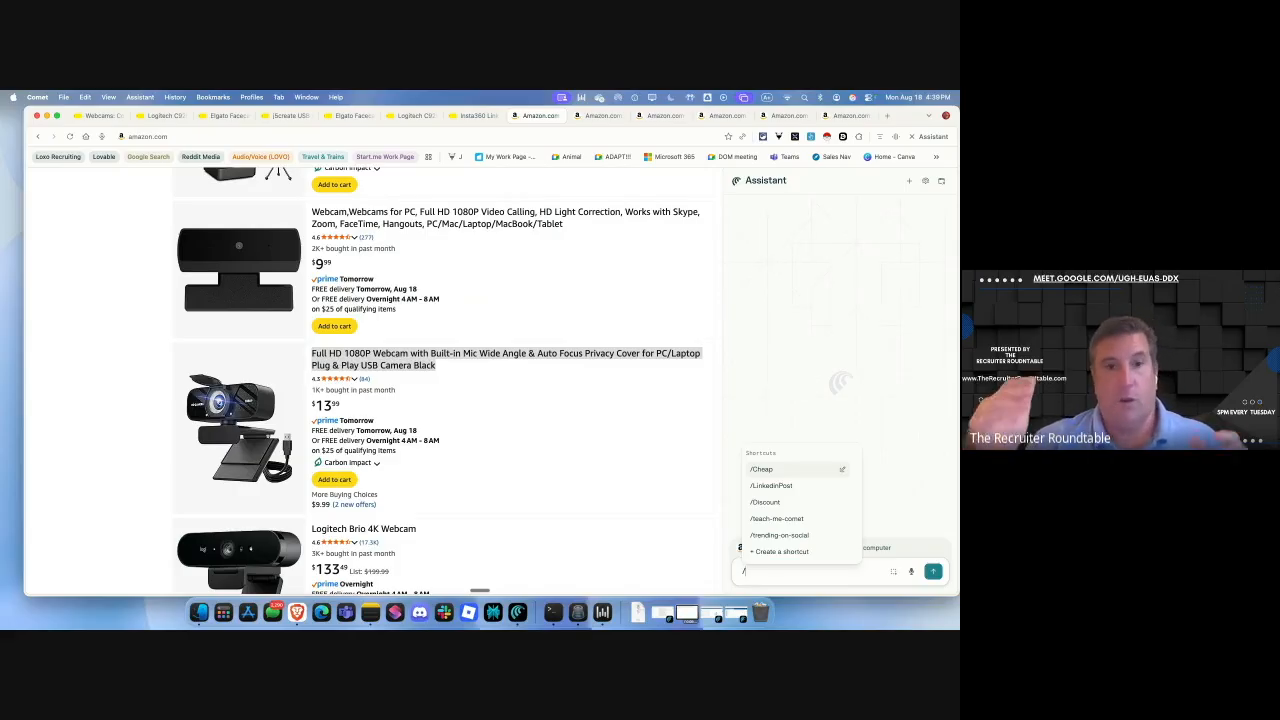
# Start a new shortcut named /searh-best-price.
pyautogui.click(780, 551)
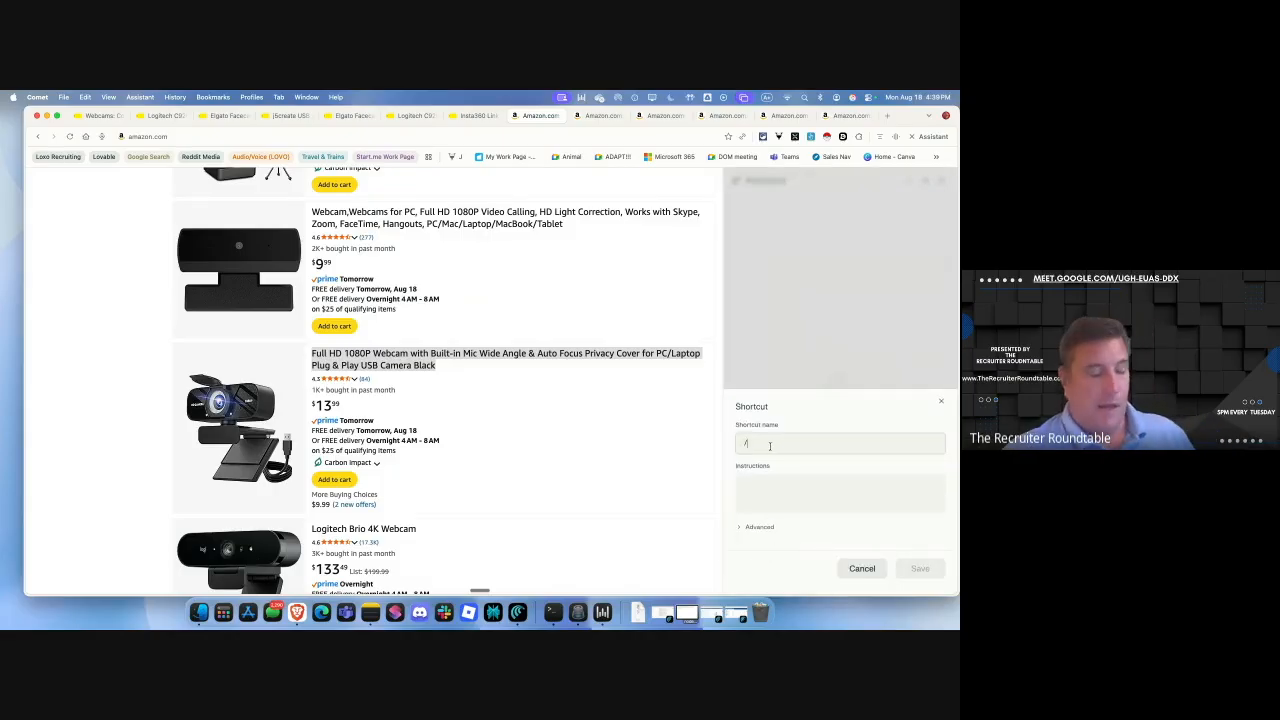
pyautogui.write('searcdh')
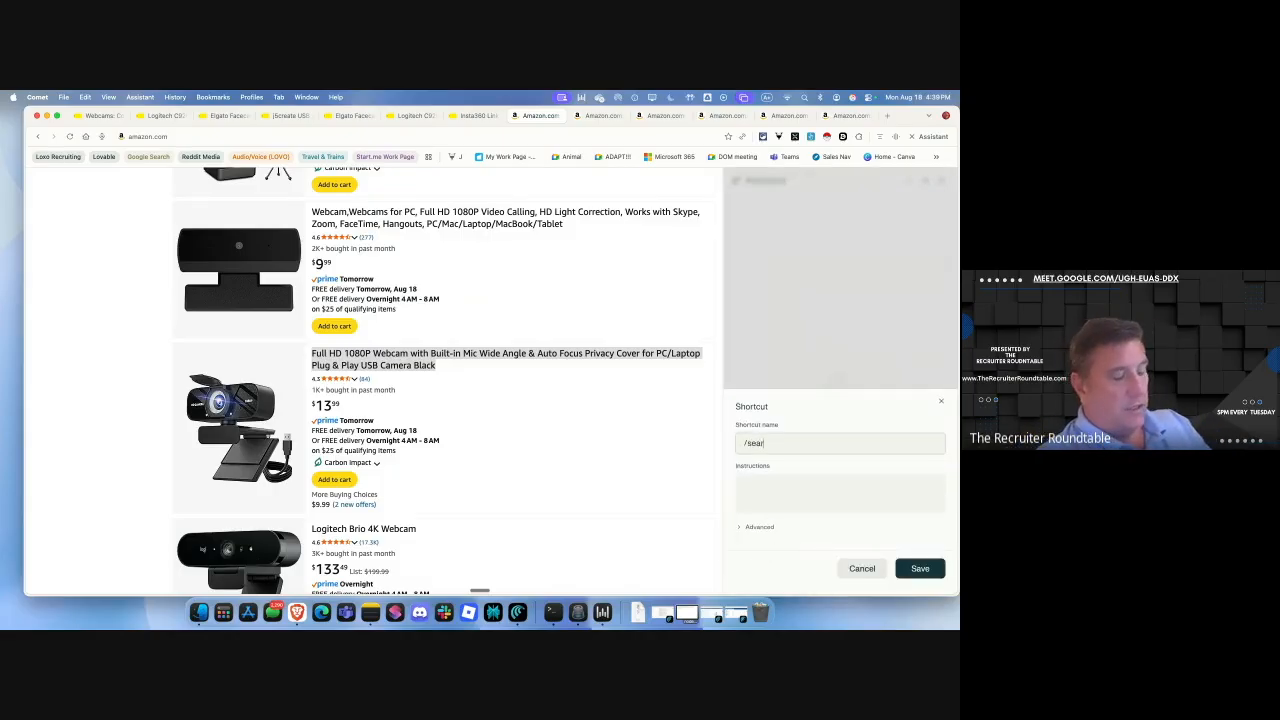
pyautogui.press('BackSpace')
pyautogui.press('BackSpace')
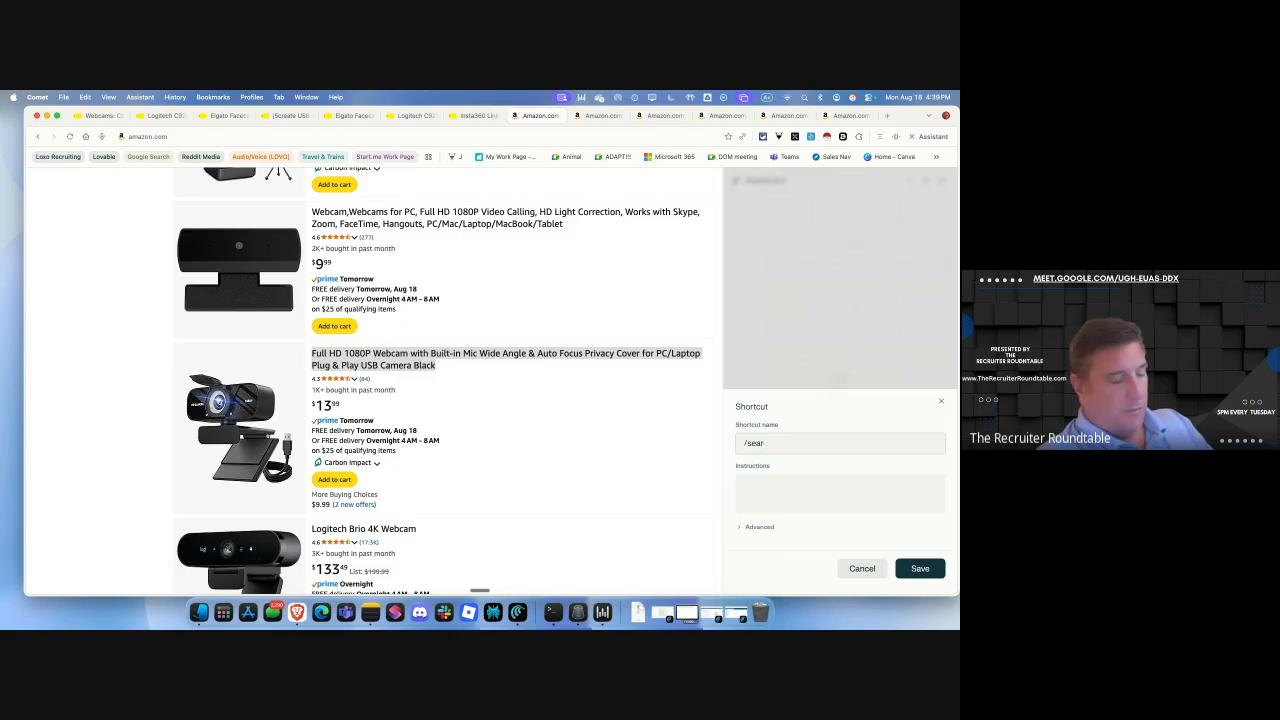
pyautogui.write('h-best-price')
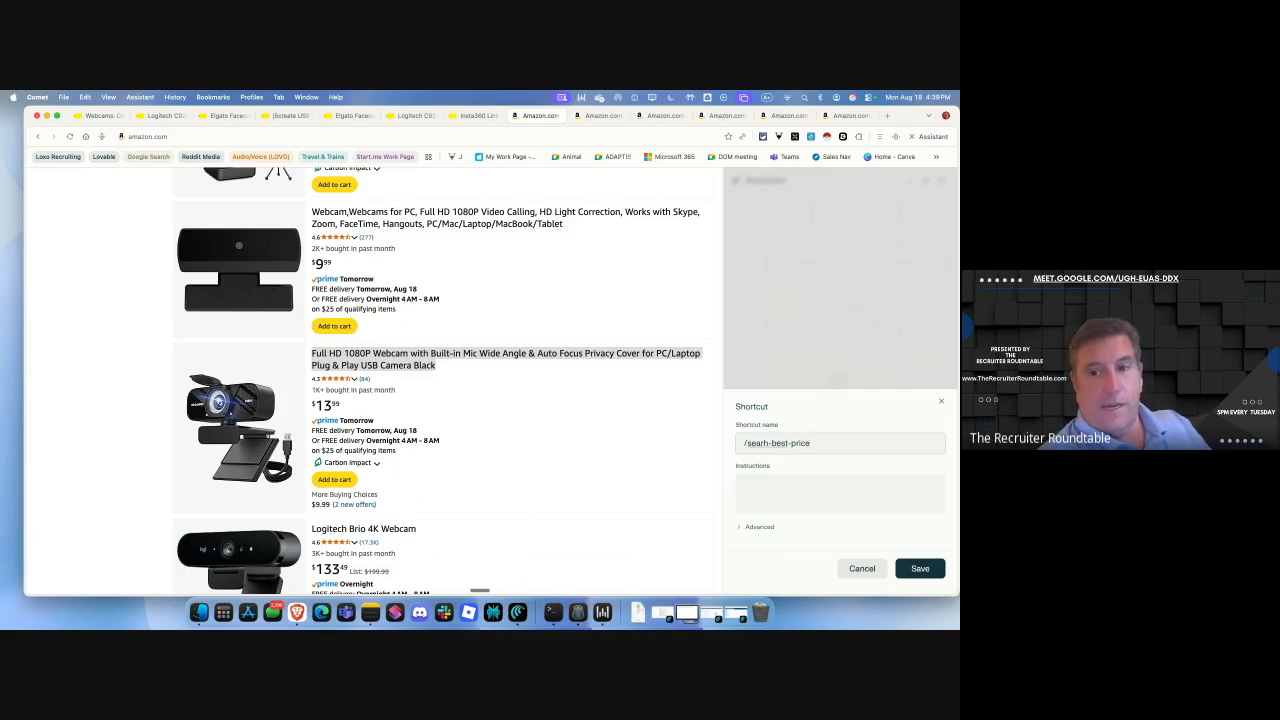
# Instruct it to compare open-tab products and pick the best by price and reviews, then save.
pyautogui.click(840, 492)
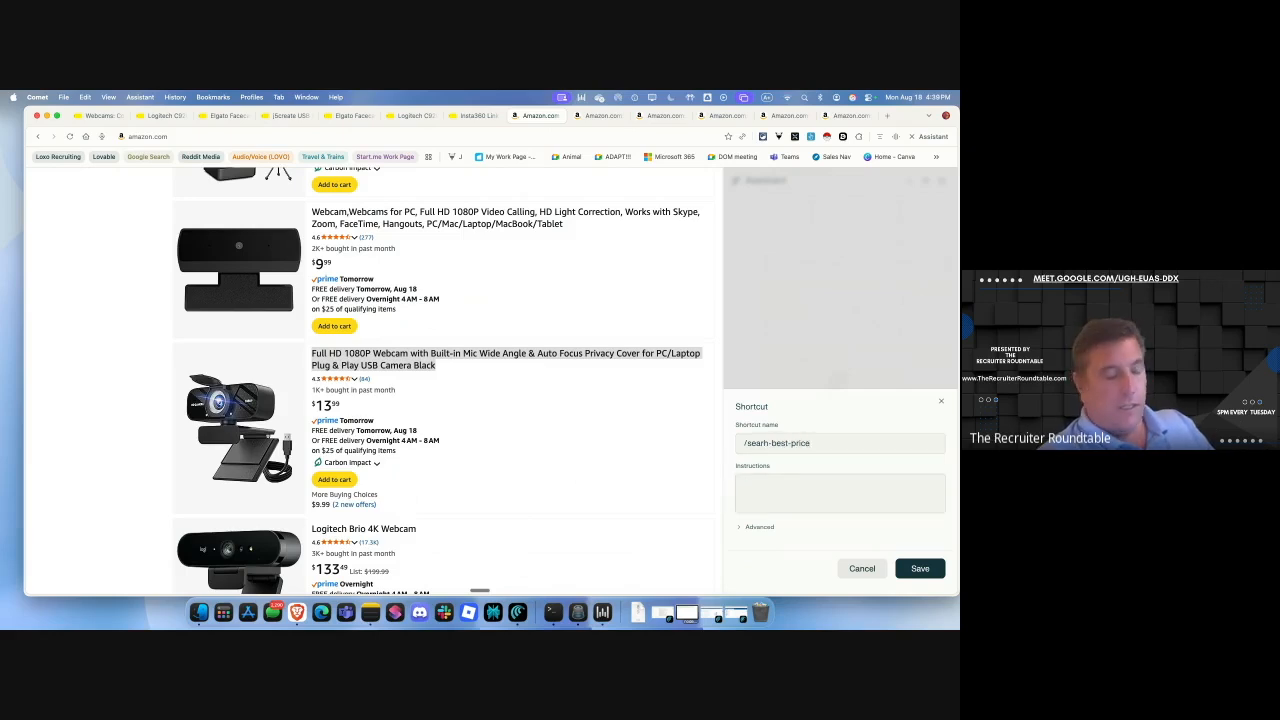
pyautogui.write('look at a')
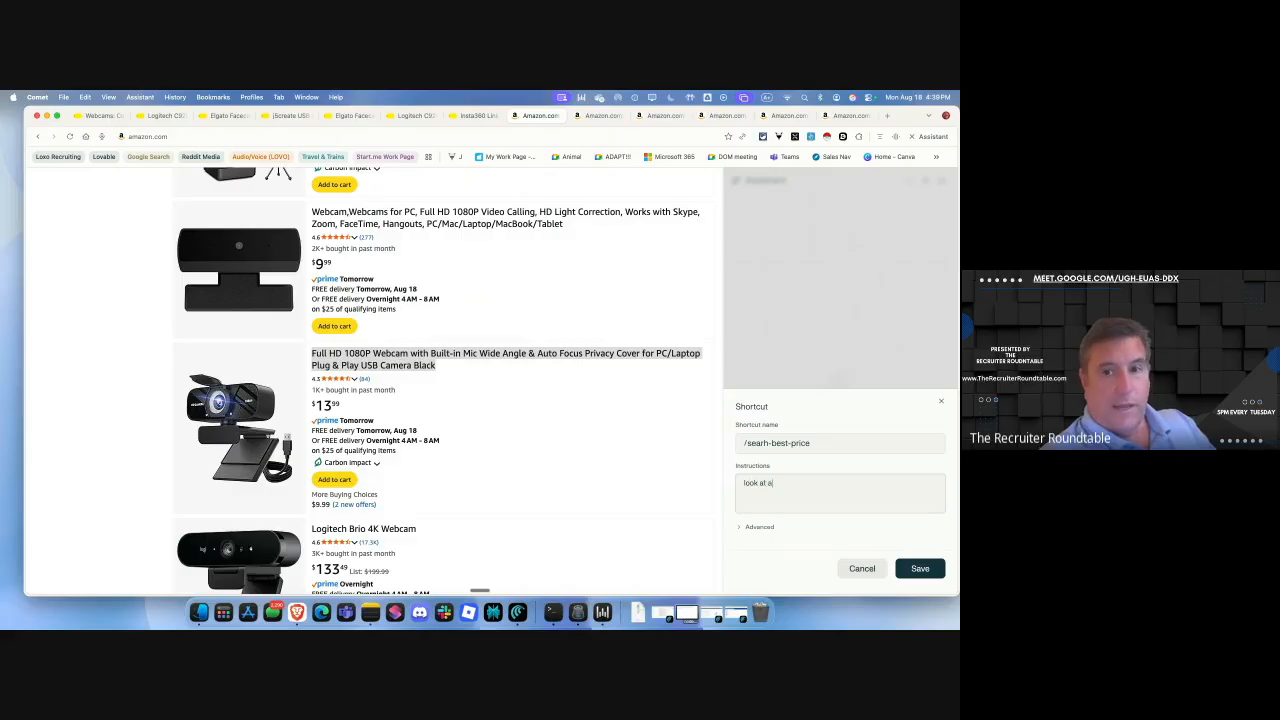
pyautogui.write('l the open')
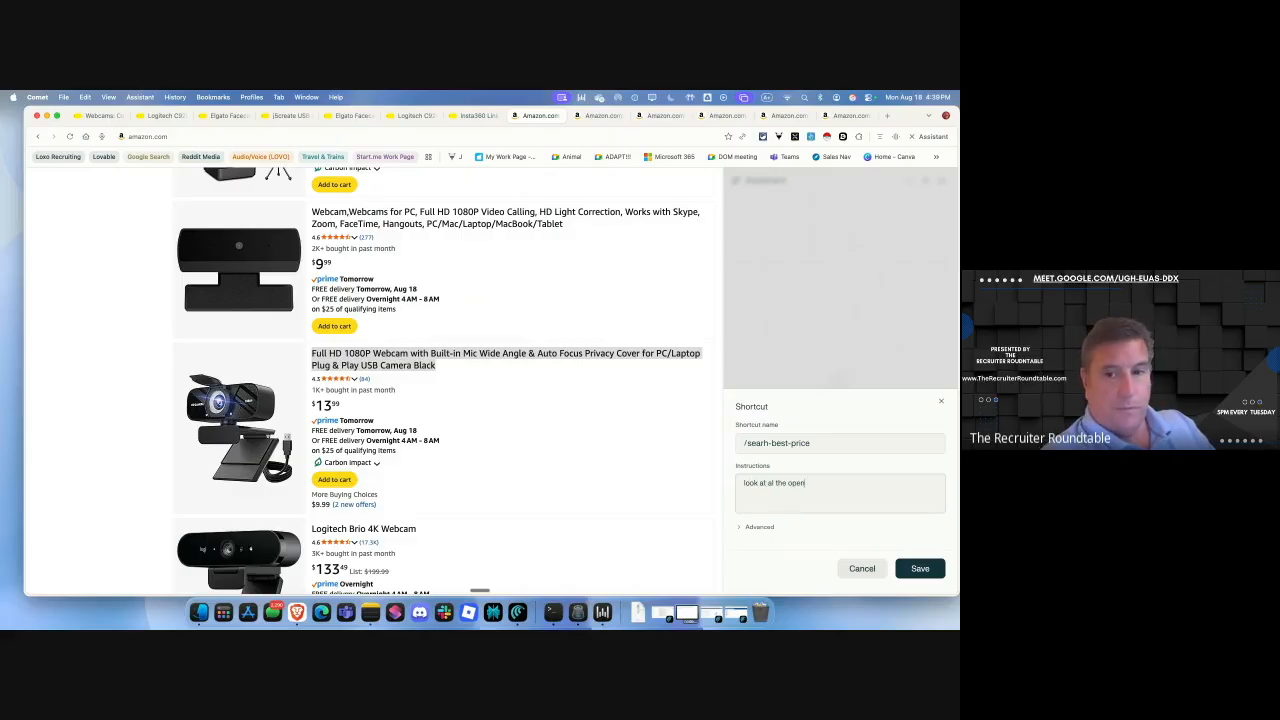
pyautogui.write(' tabs and ')
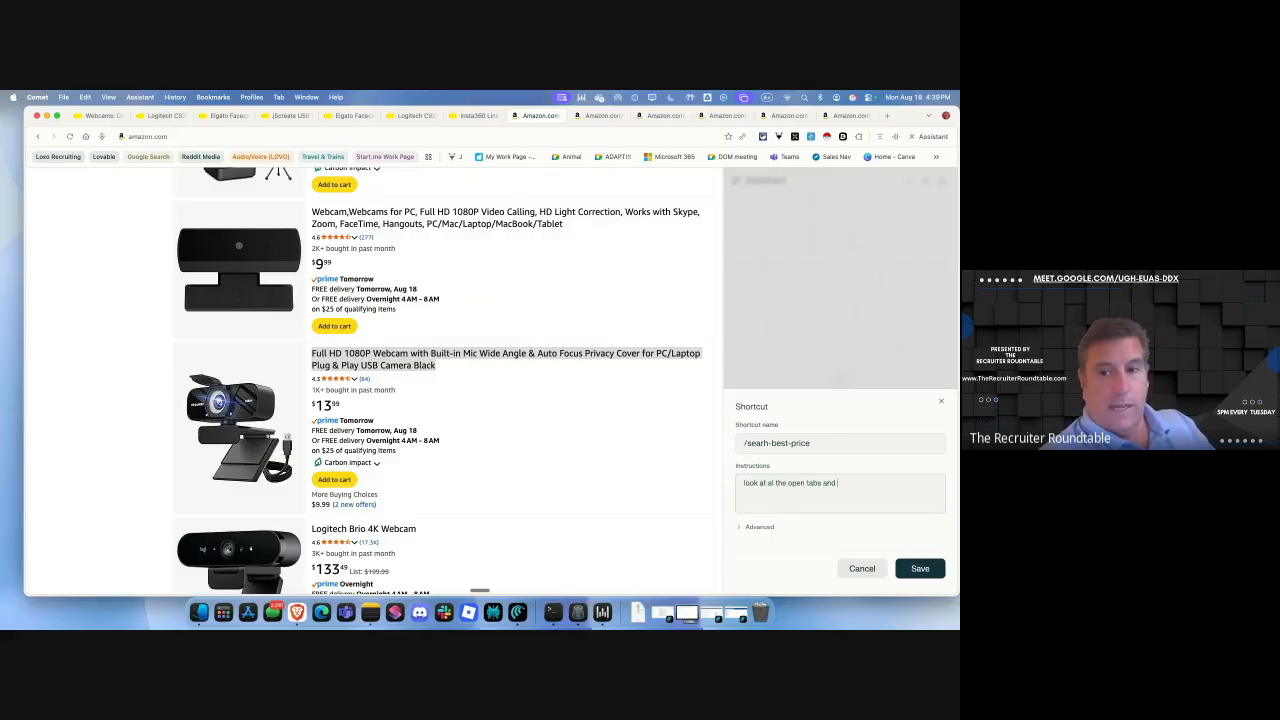
pyautogui.write('compare the')
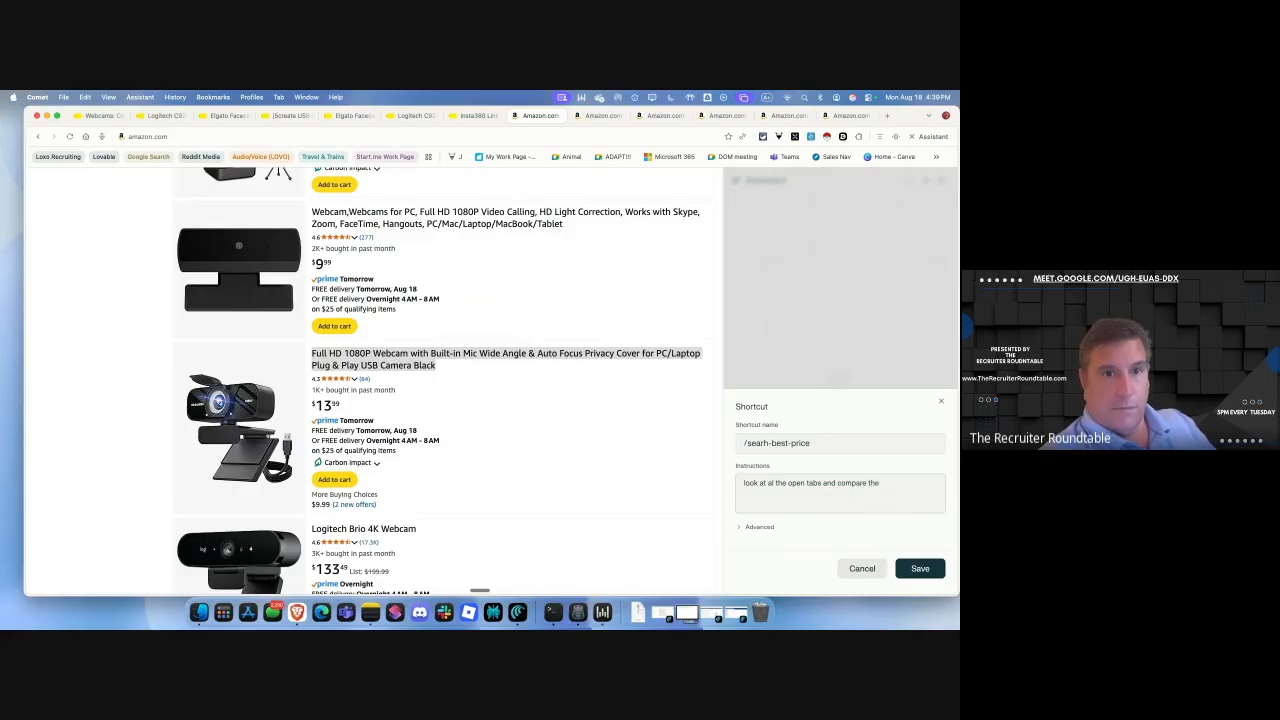
pyautogui.write(' produ')
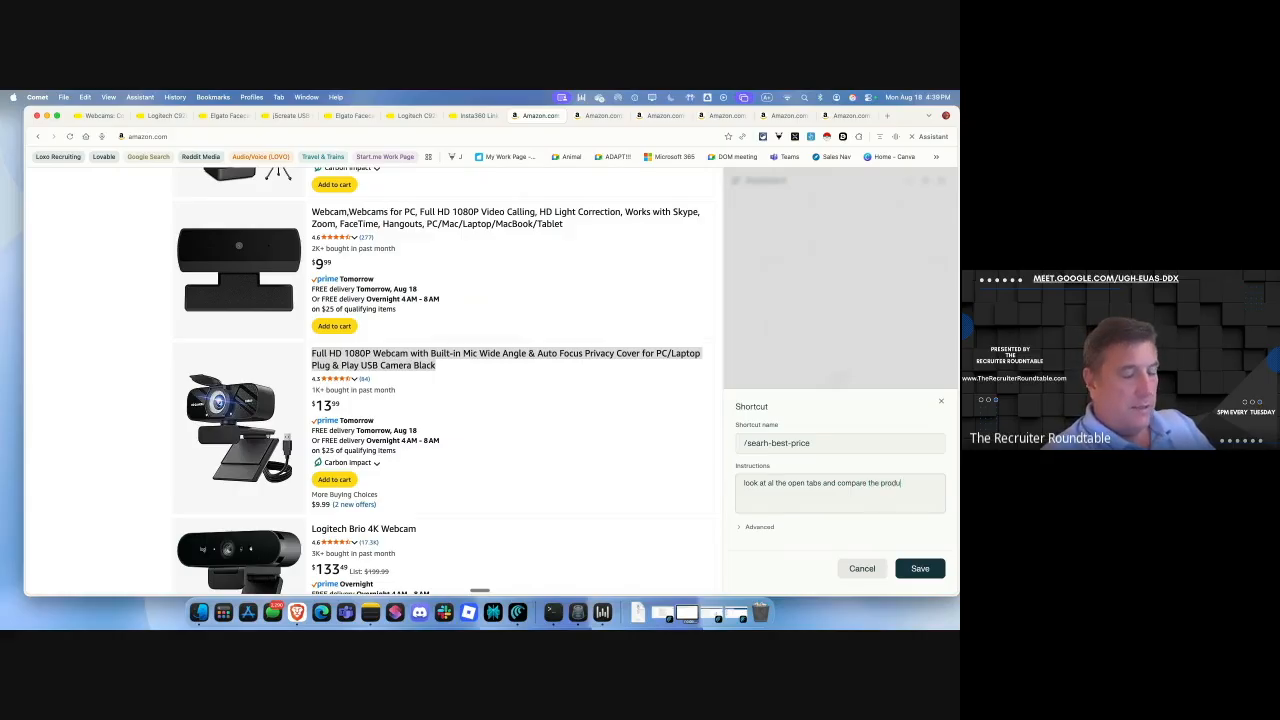
pyautogui.write('ct and give me')
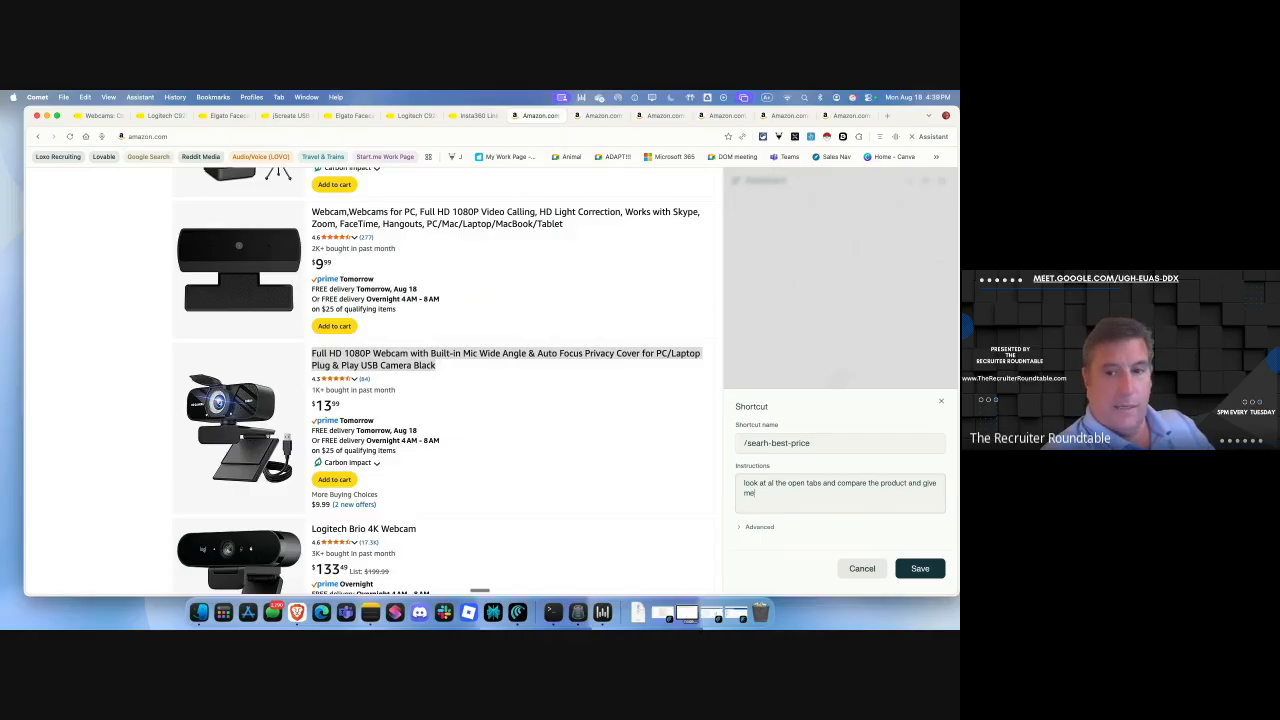
pyautogui.write(' the best')
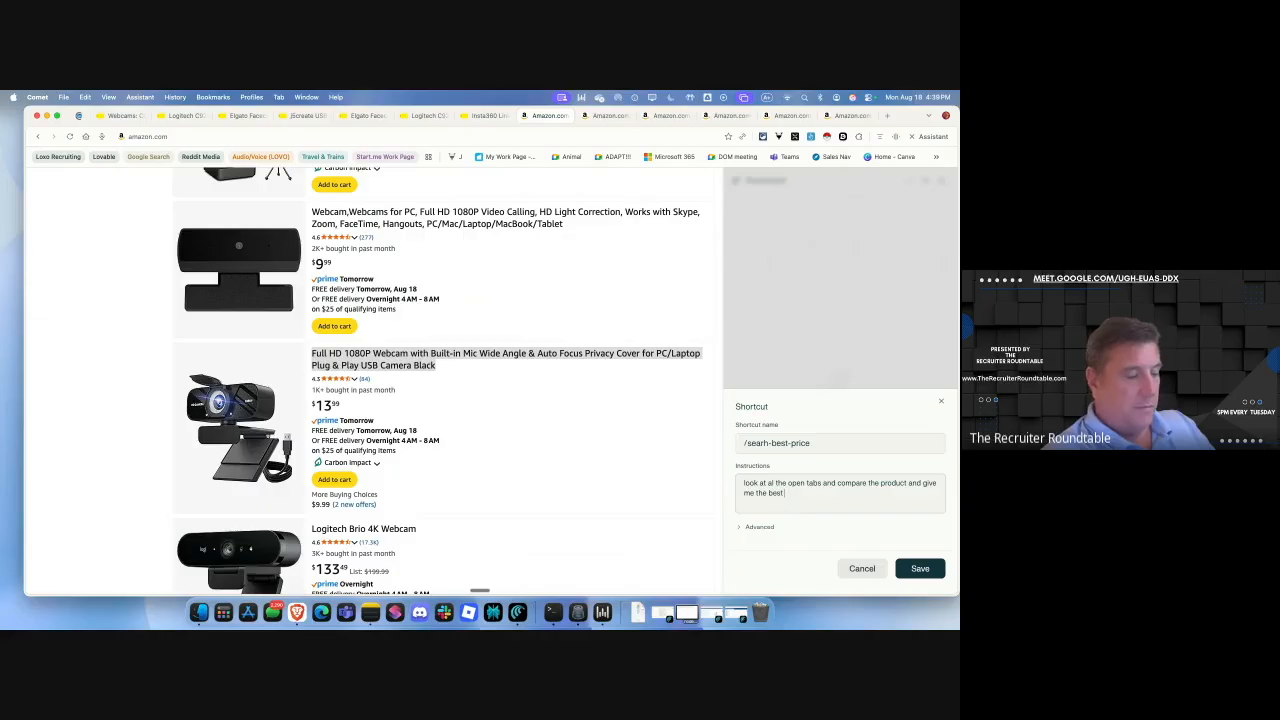
pyautogui.write(' one baed')
pyautogui.press('BackSpace')
pyautogui.press('BackSpace')
pyautogui.press('BackSpace')
pyautogui.press('BackSpace')
pyautogui.write('bsae')
pyautogui.press('BackSpace')
pyautogui.press('BackSpace')
pyautogui.write('sed price adn reviews')
pyautogui.press('BackSpace')
pyautogui.press('BackSpace')
pyautogui.press('BackSpace')
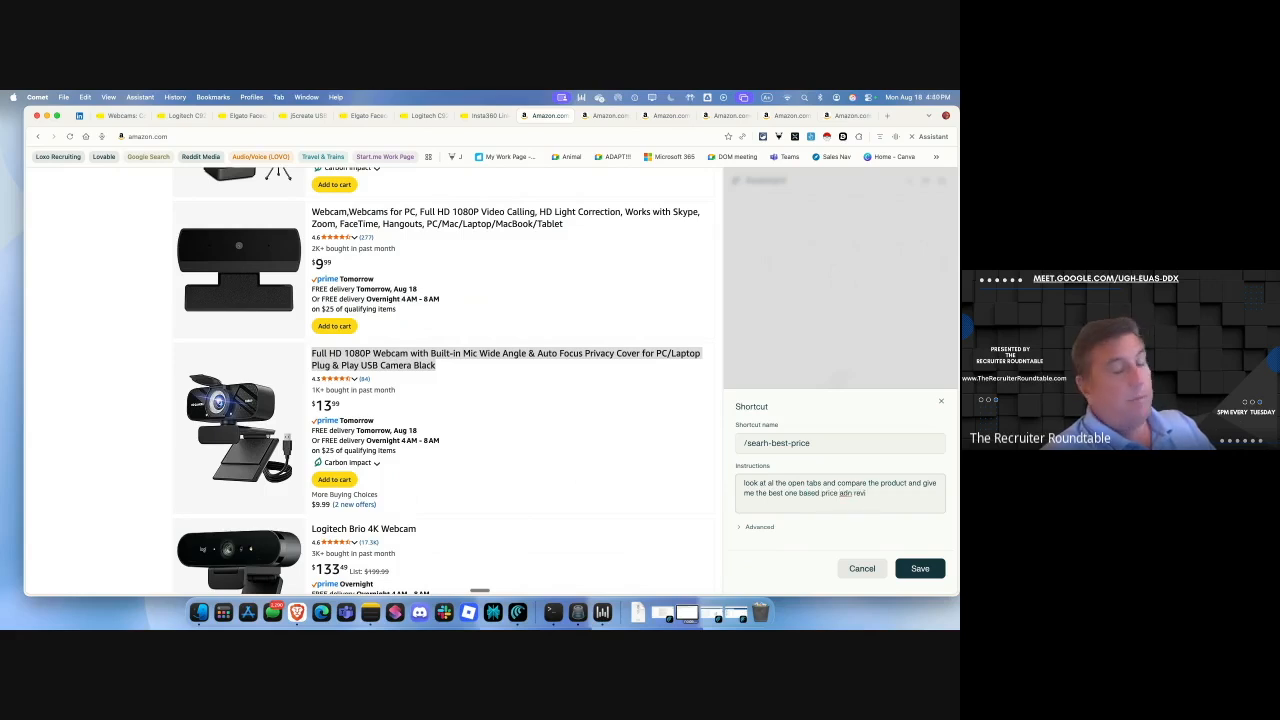
pyautogui.press('BackSpace')
pyautogui.press('BackSpace')
pyautogui.press('BackSpace')
pyautogui.press('BackSpace')
pyautogui.press('BackSpace')
pyautogui.write('nd reviews')
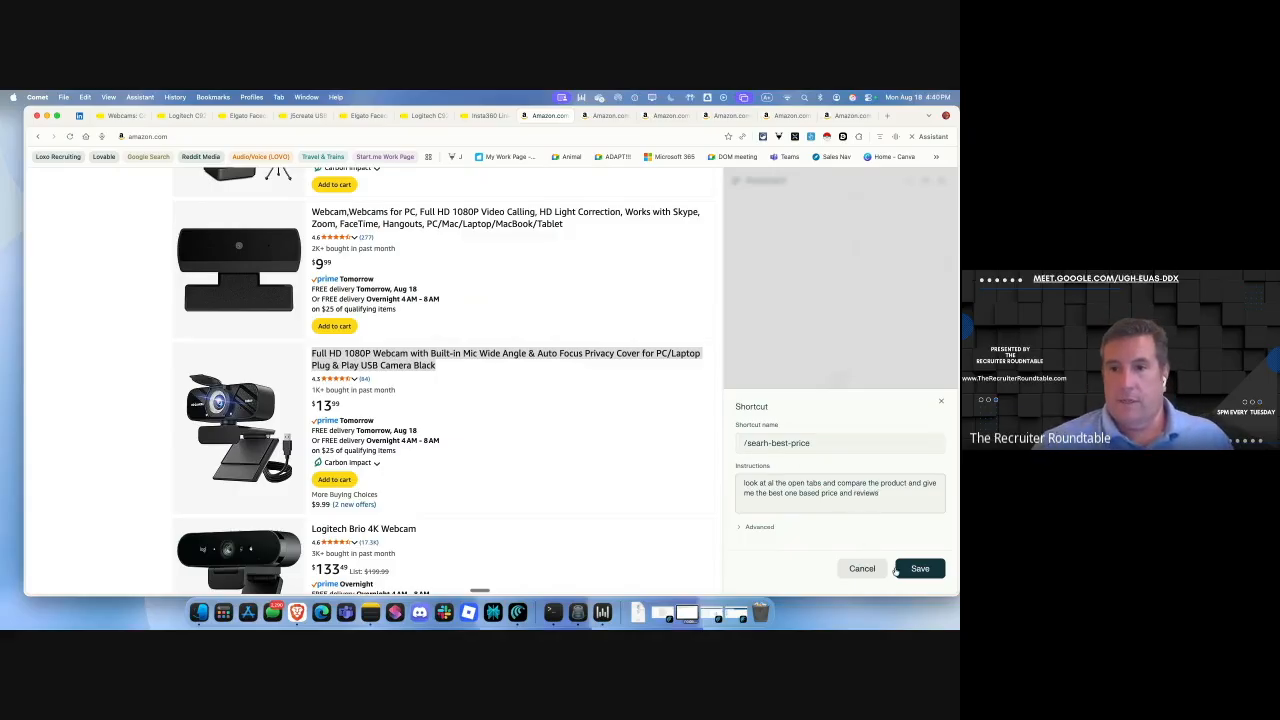
pyautogui.click(926, 578)
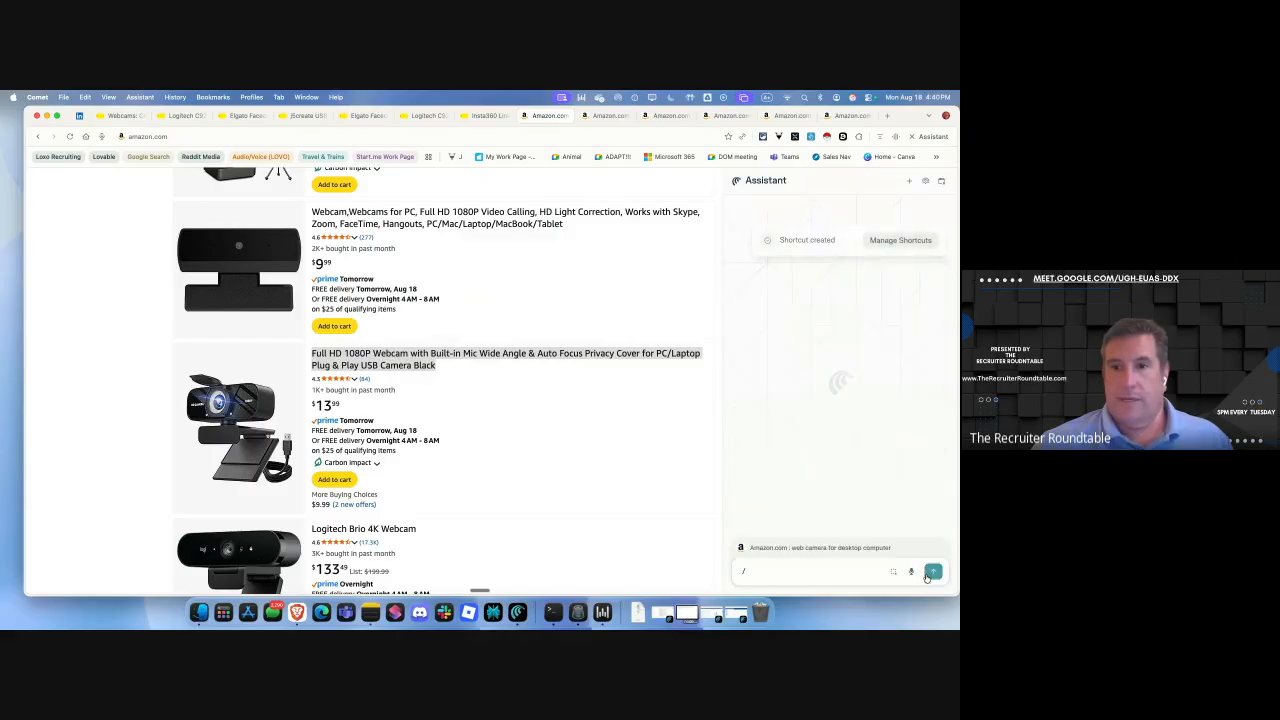
# Run the /searh-best-price shortcut against the open Amazon webcam tabs.
pyautogui.click(757, 567)
pyautogui.write('/')
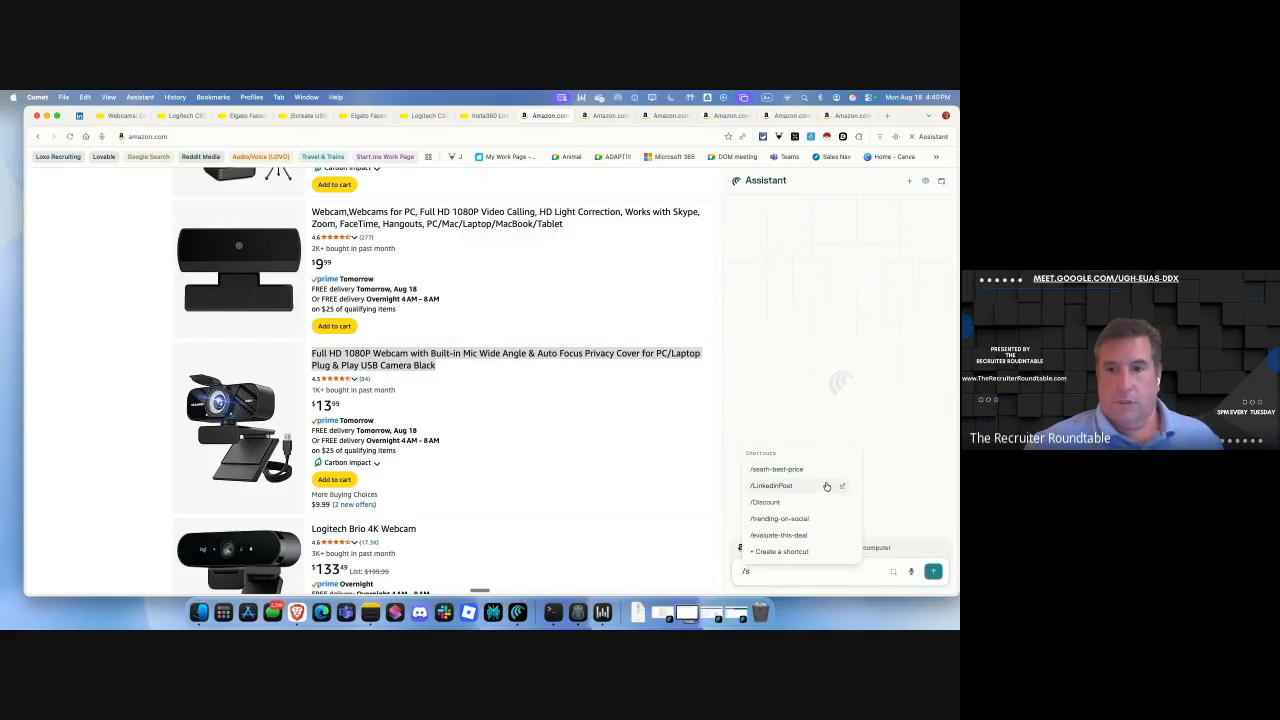
pyautogui.click(798, 470)
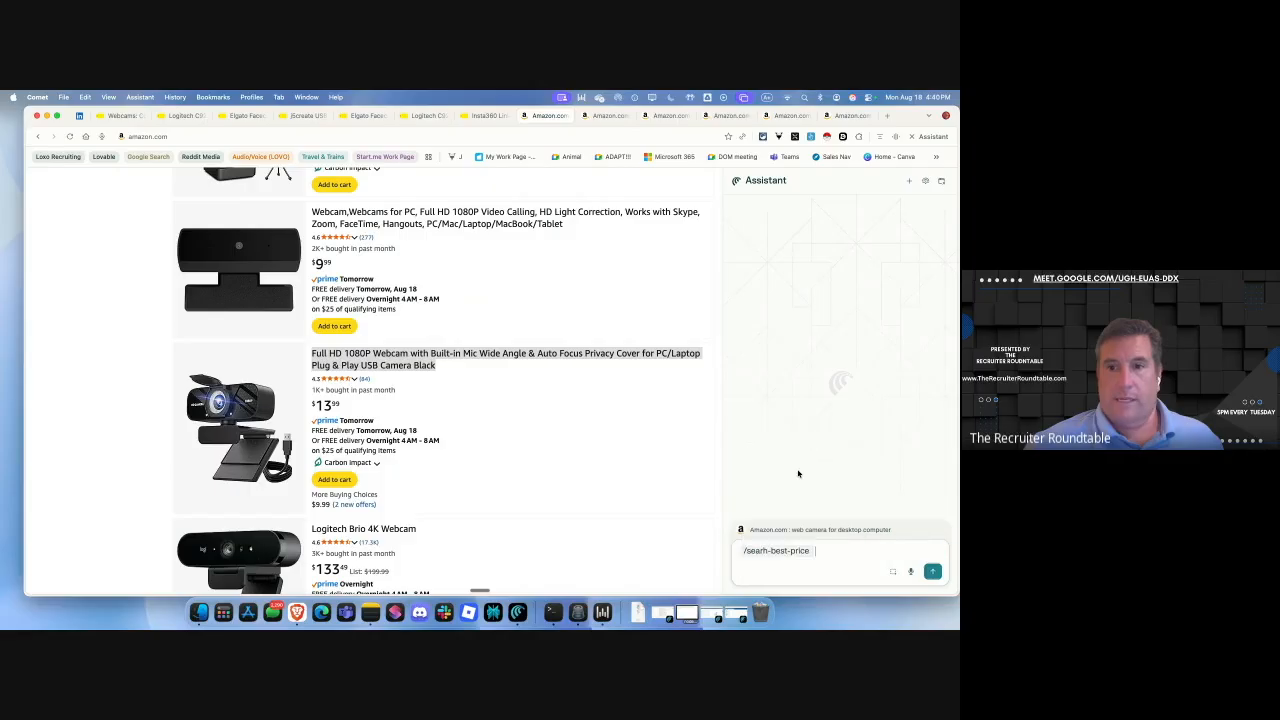
pyautogui.click(932, 572)
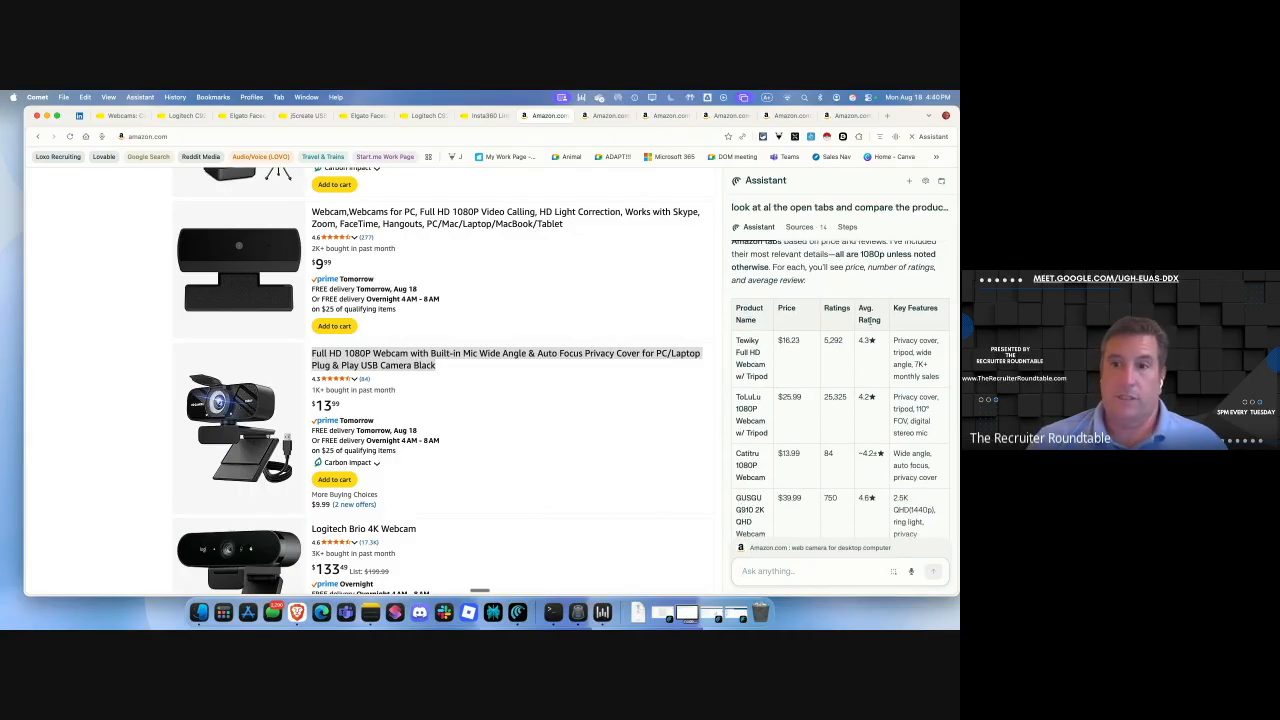
# Review the comparison naming Logitech Brio 101 the best pick, then close Comet.
pyautogui.scroll(-2, 862, 471)
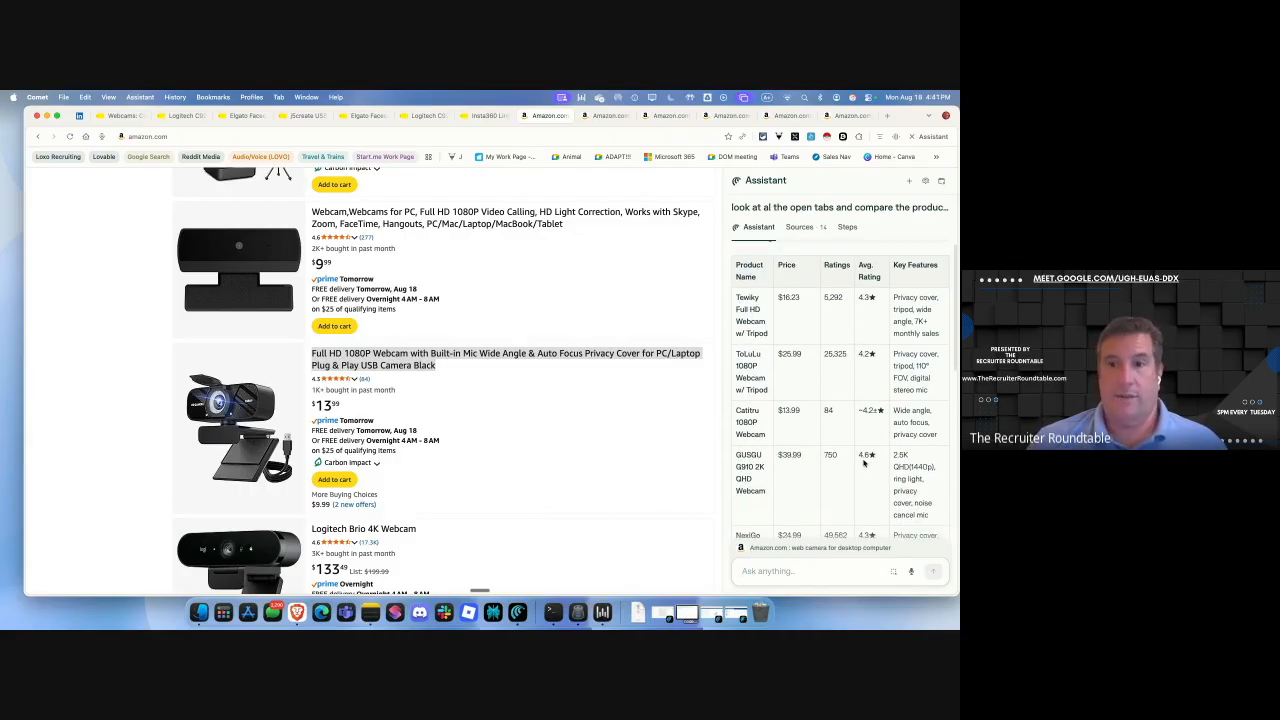
pyautogui.scroll(-3, 870, 457)
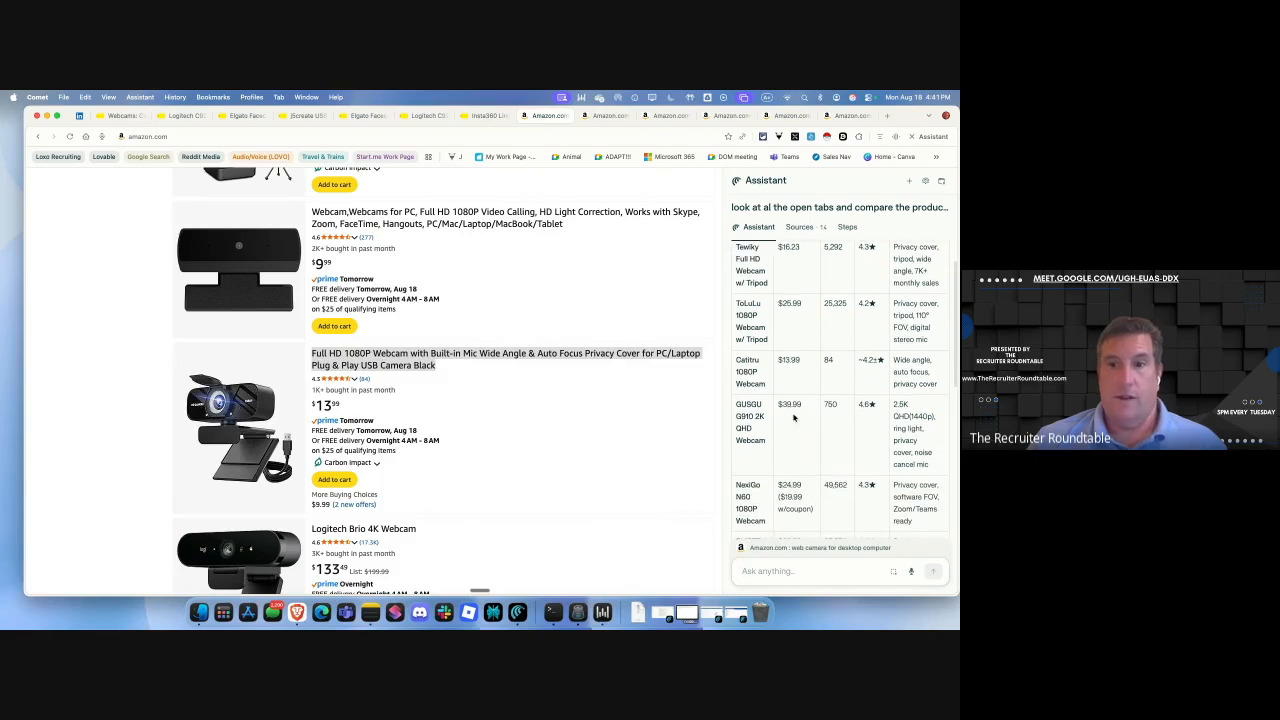
pyautogui.scroll(-3, 869, 413)
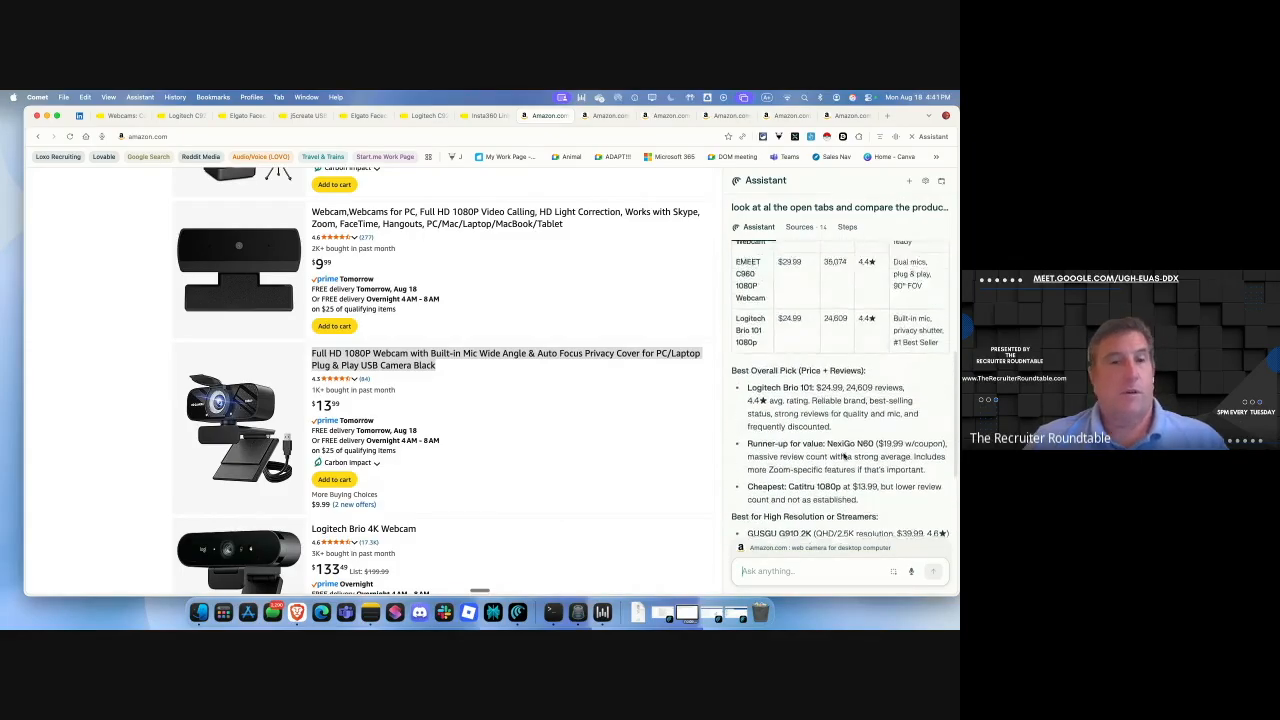
pyautogui.scroll(1, 843, 456)
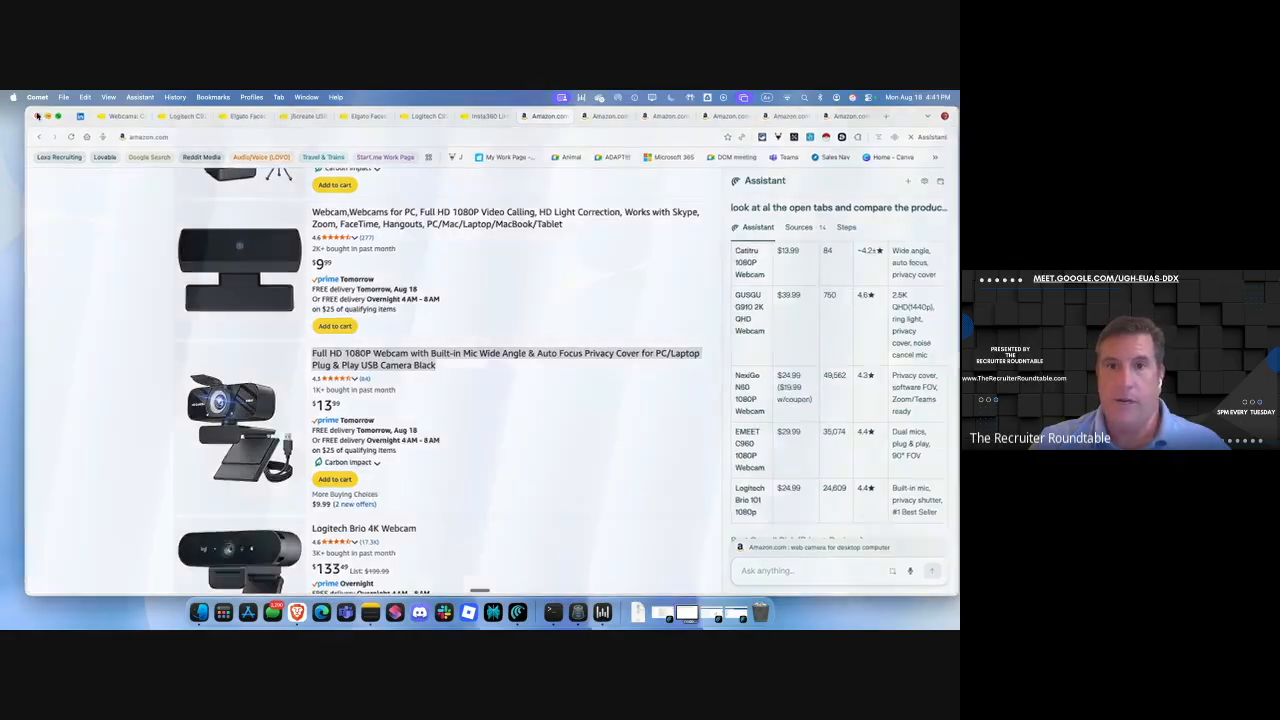
pyautogui.click(37, 115)
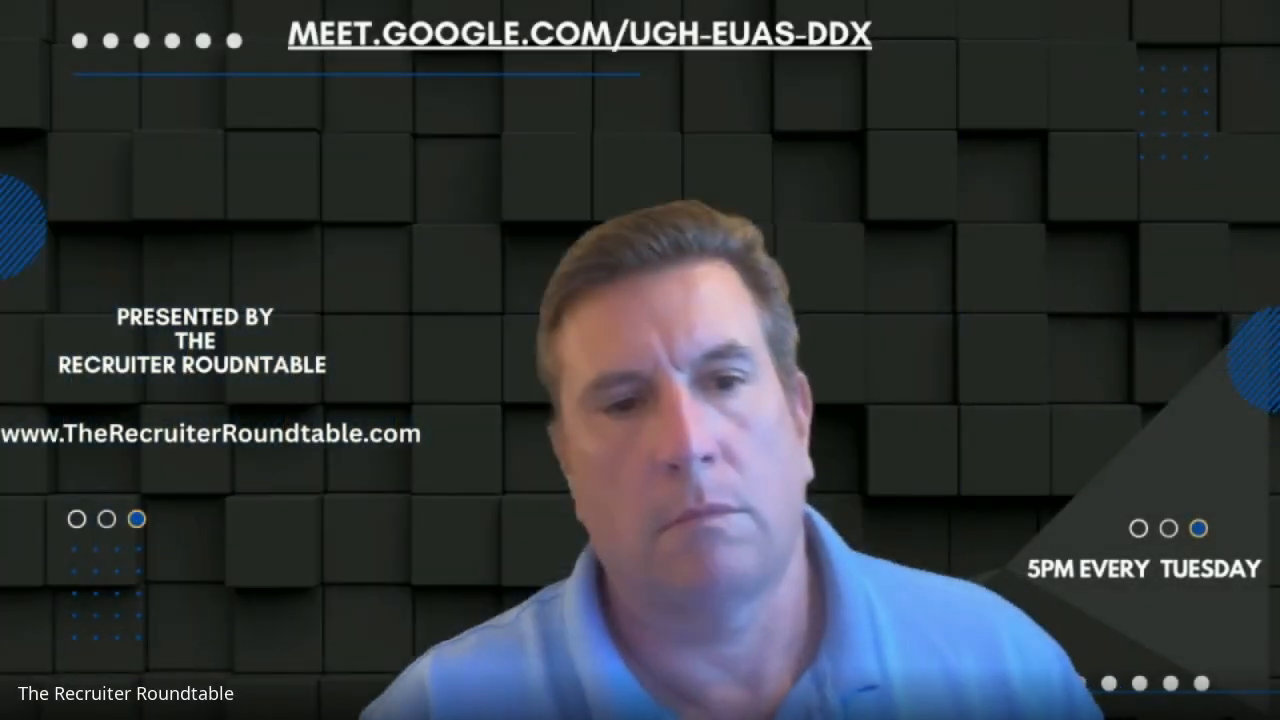